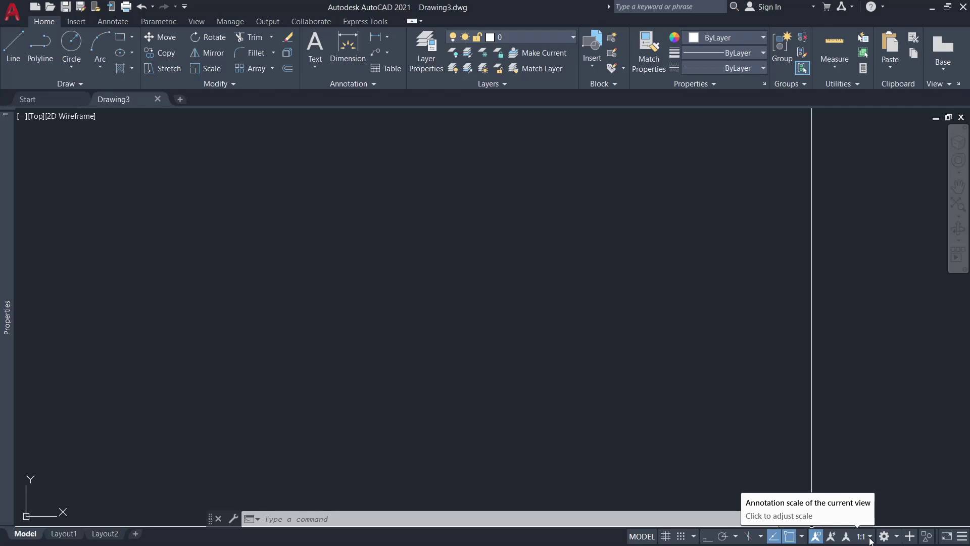
Change the status-bar annotation scale from 1:1 to 1:100.
click(870, 541)
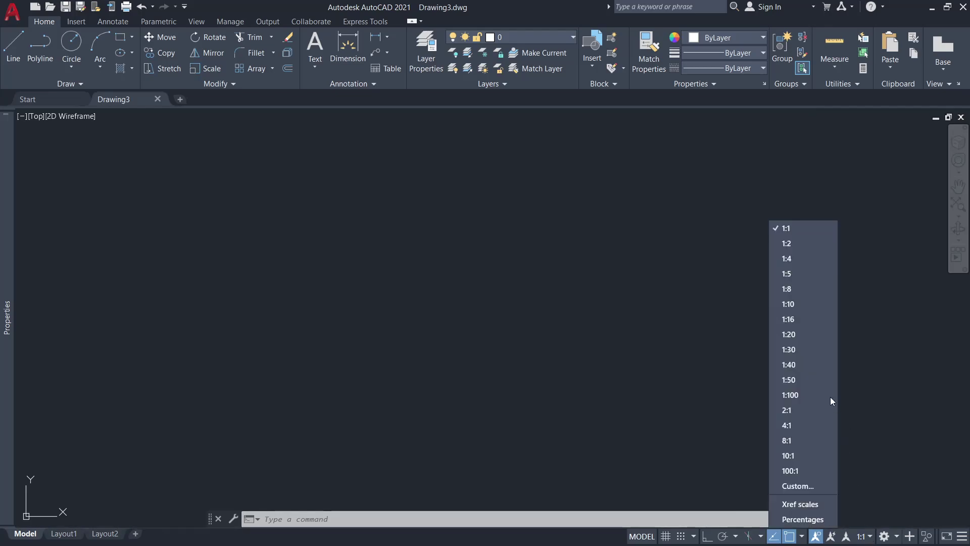
click(792, 395)
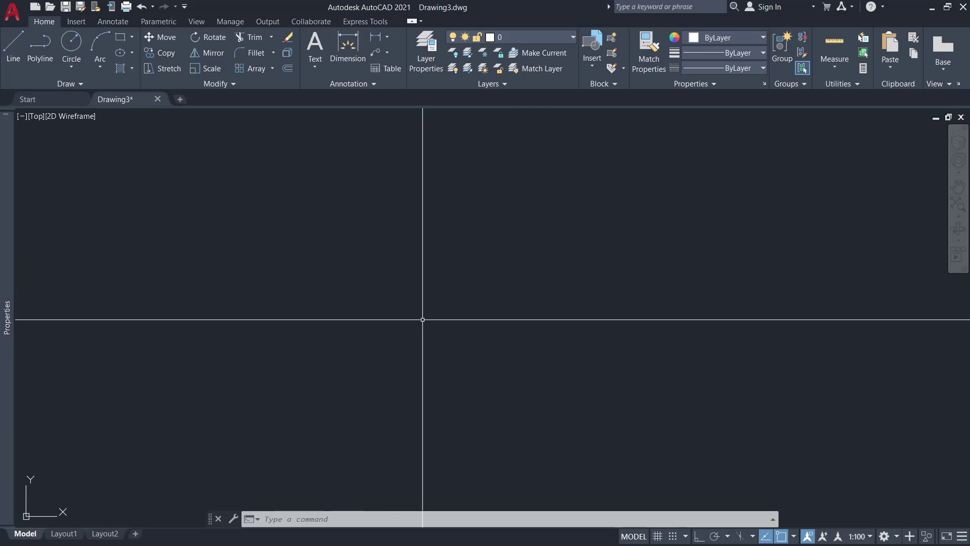
Draw a 700 by 500 rectangle with the RECTANG command.
text(rec)
key(Return)
click(333, 382)
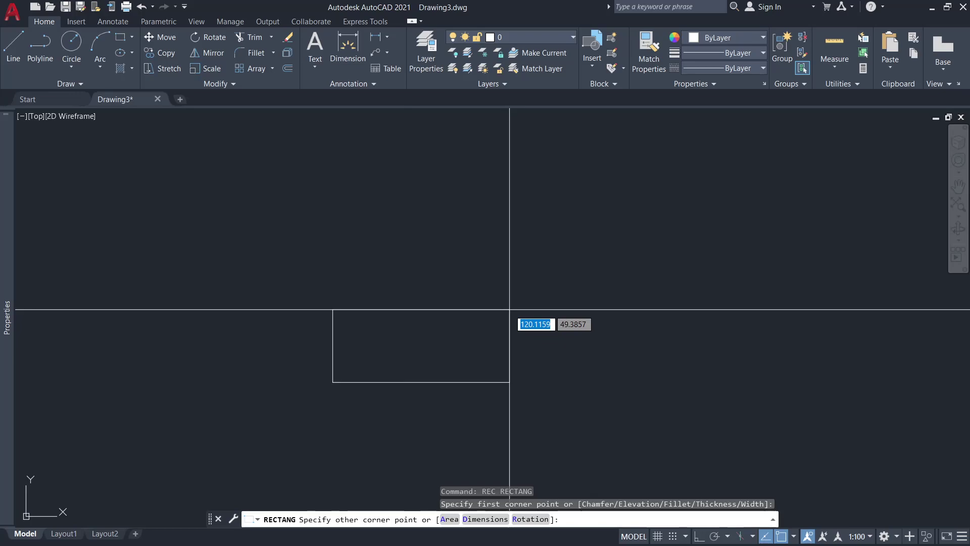
text(700)
key(Tab)
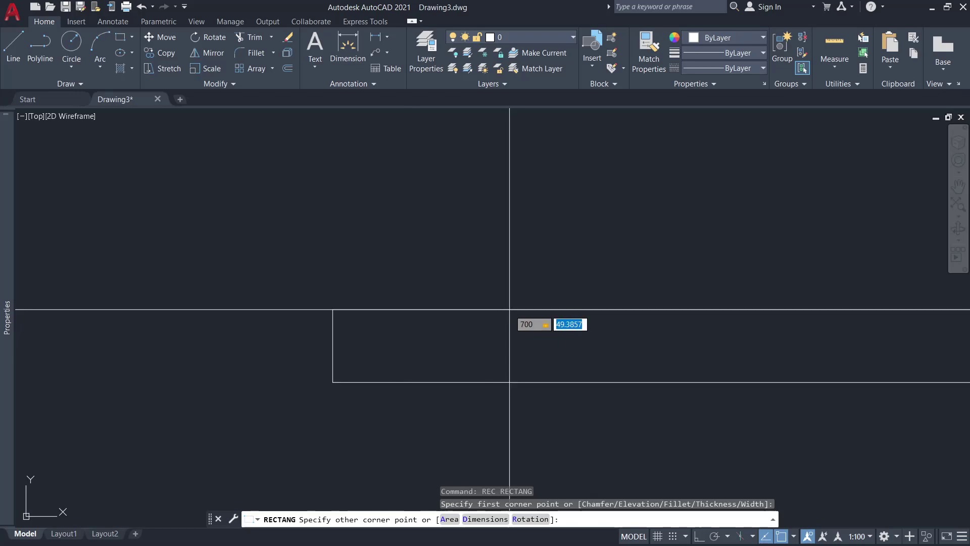
text(500)
key(Return)
scroll(368, 353, down, 2)
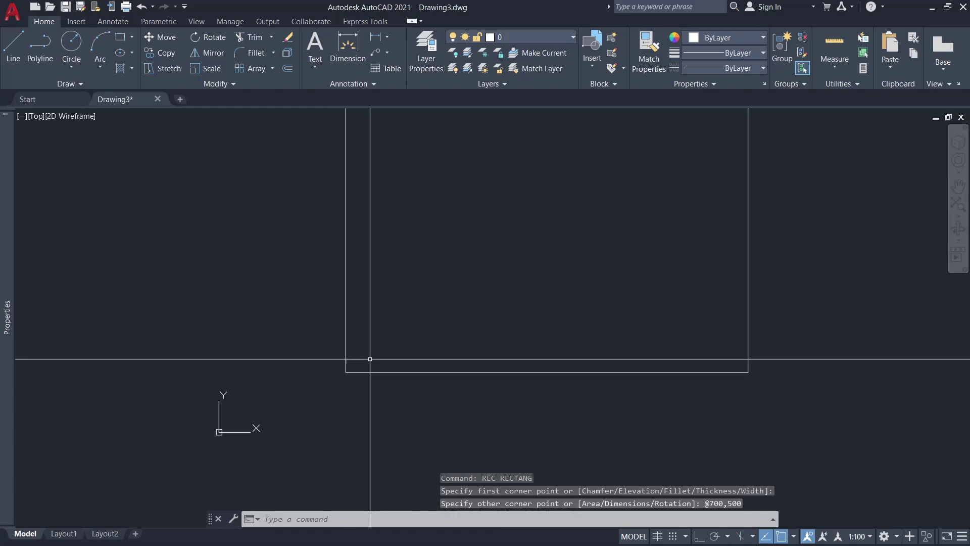
scroll(389, 320, down, 2)
scroll(391, 316, up, 1)
scroll(366, 325, up, 1)
scroll(366, 325, up, 2)
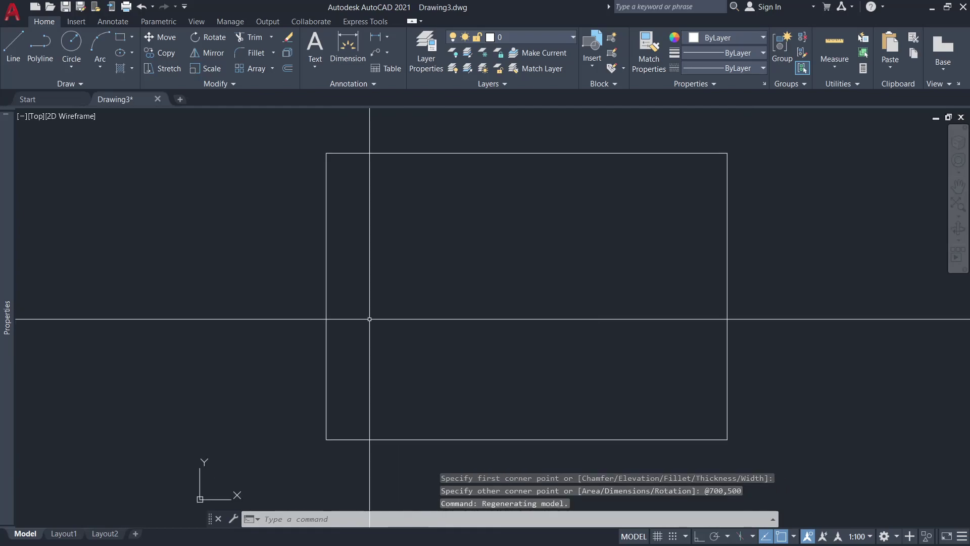
Recolour the rectangle magenta.
click(869, 305)
click(670, 220)
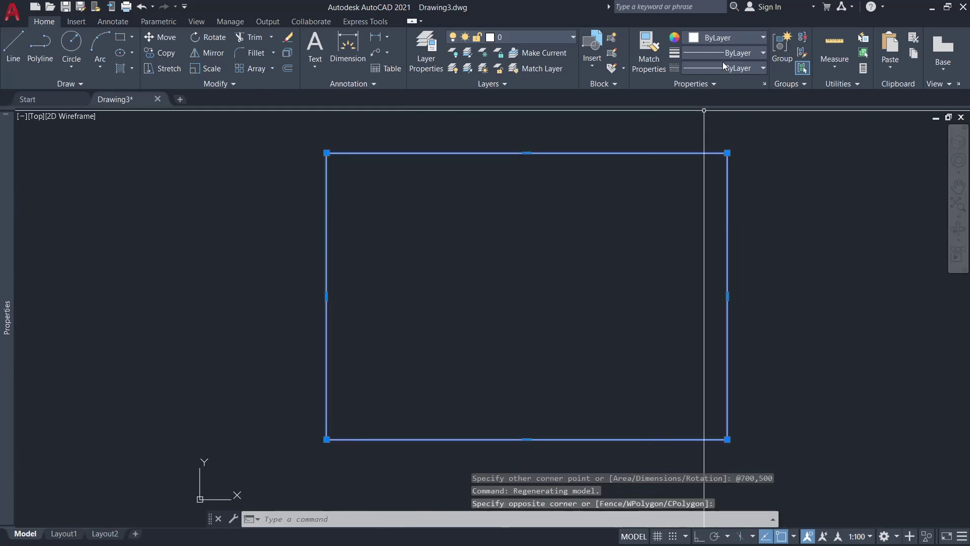
click(727, 37)
click(719, 168)
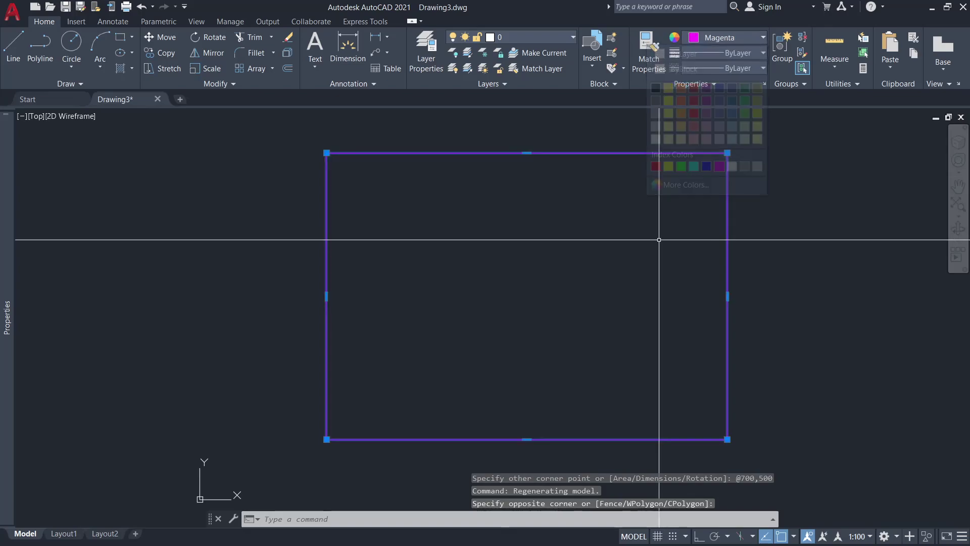
key(Escape)
scroll(572, 286, down, 2)
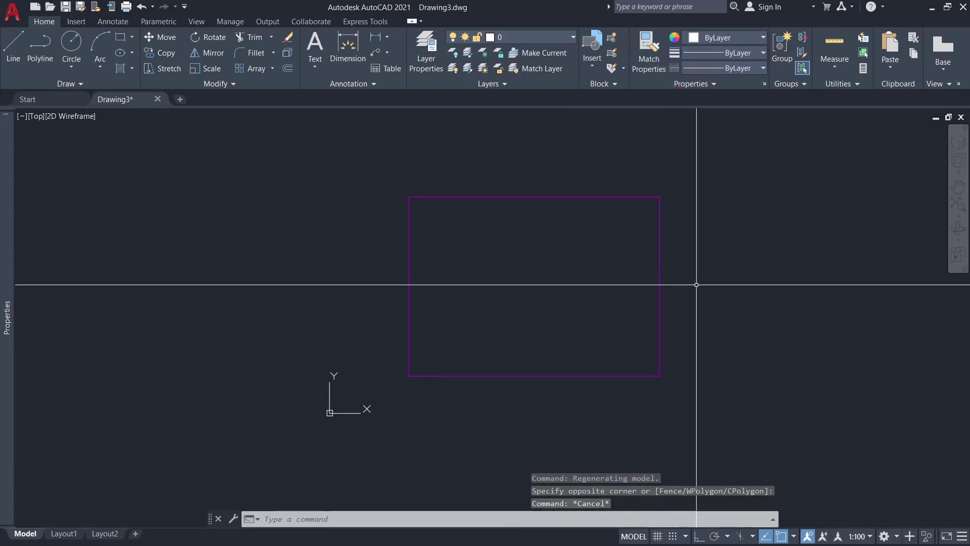
Fill the rectangle with an annotative ANSI31 hatch at scale 0.1.
text(h)
key(Return)
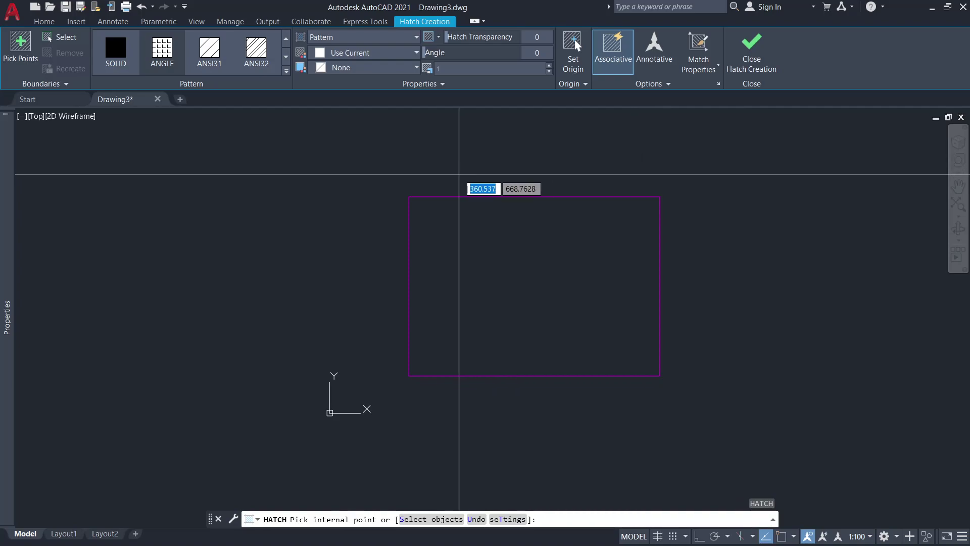
click(213, 55)
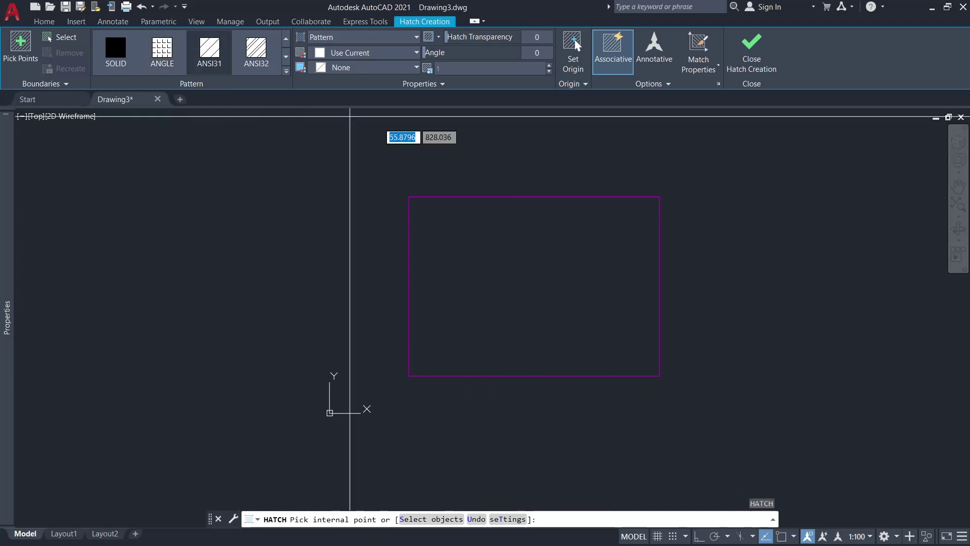
click(658, 47)
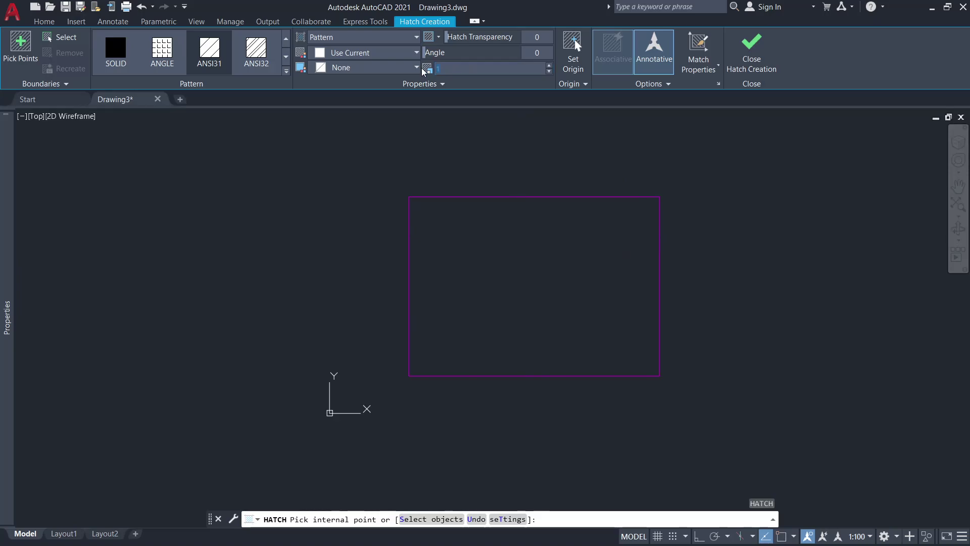
click(493, 68)
text(0.1)
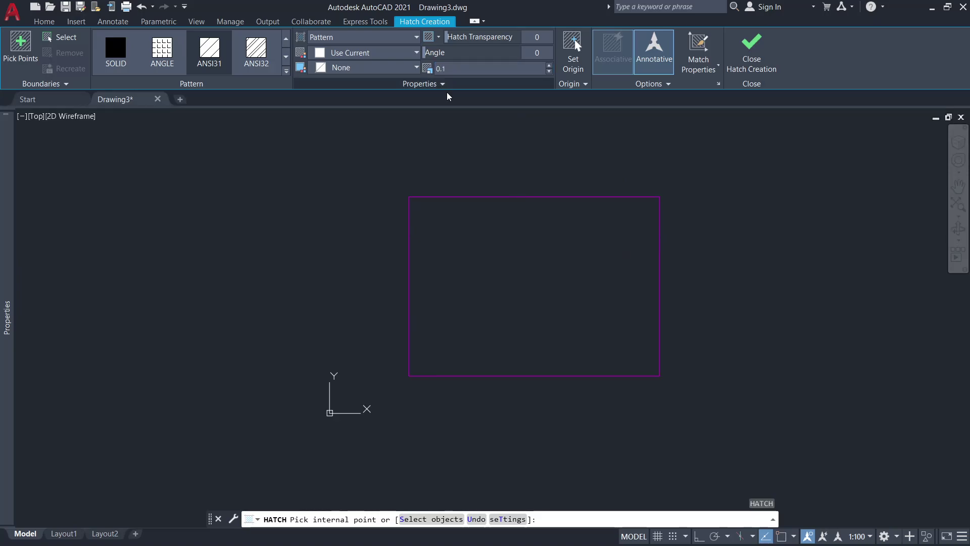
click(517, 253)
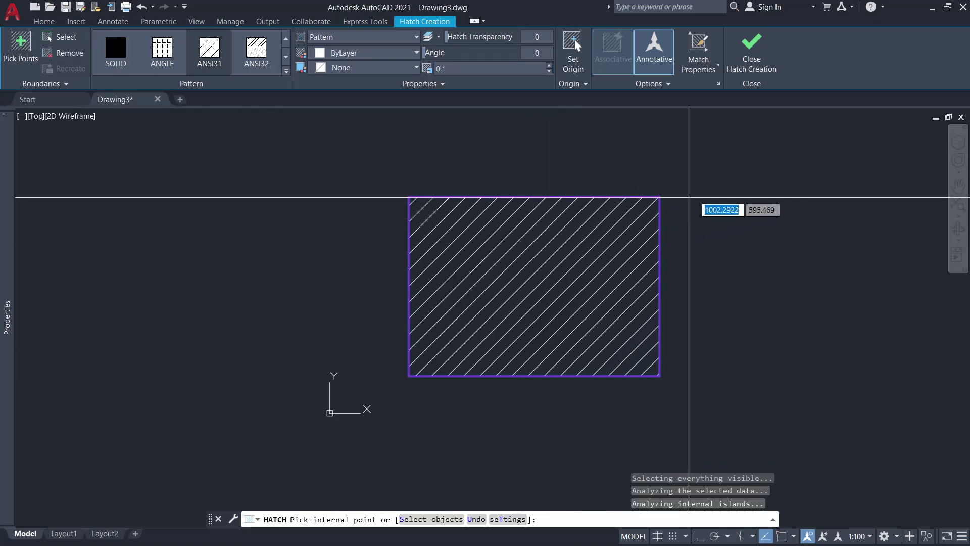
click(755, 61)
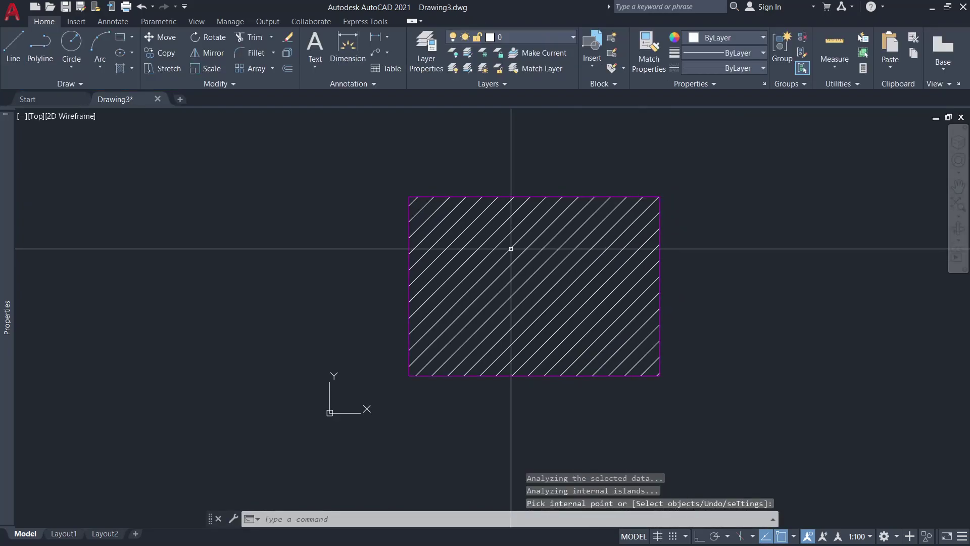
Change the hatch colour to grey (colour 8).
click(566, 318)
click(500, 246)
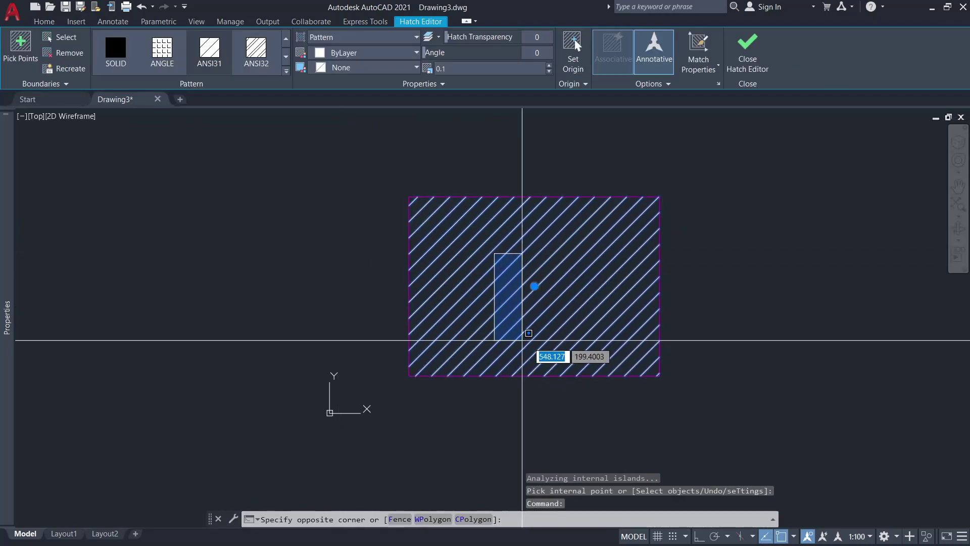
click(523, 342)
click(354, 53)
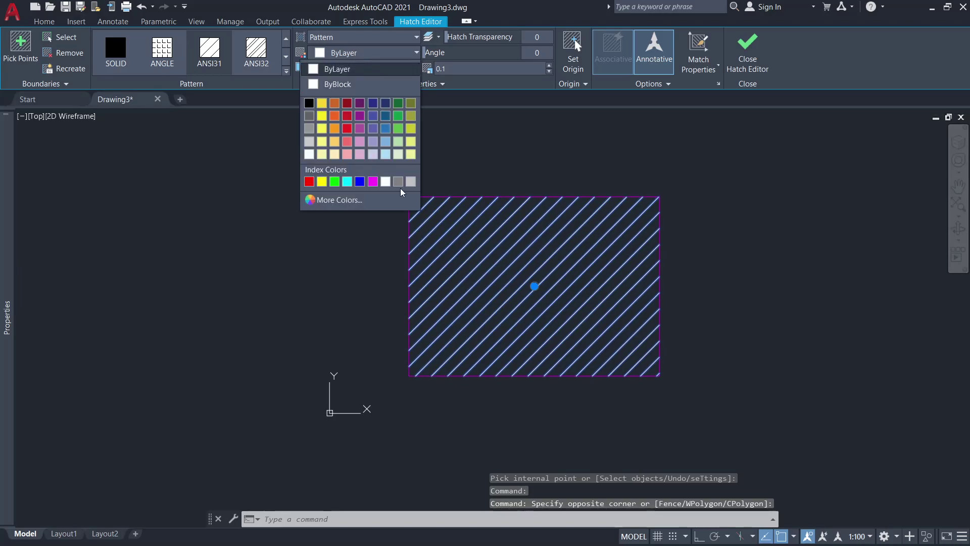
click(407, 181)
key(Escape)
key(Escape)
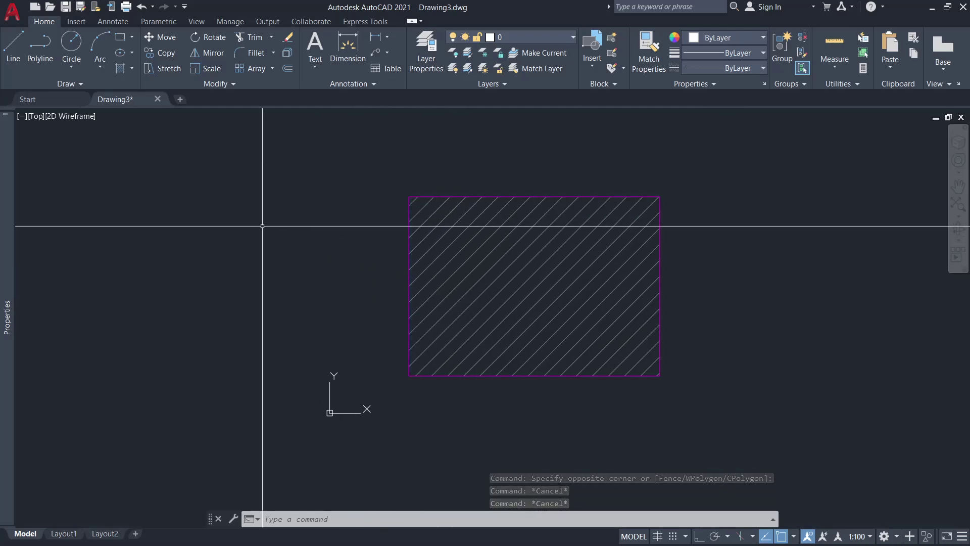
Open the Dimension Style Manager with D and select the Annotative style.
scroll(262, 226, down, 2)
scroll(389, 235, up, 2)
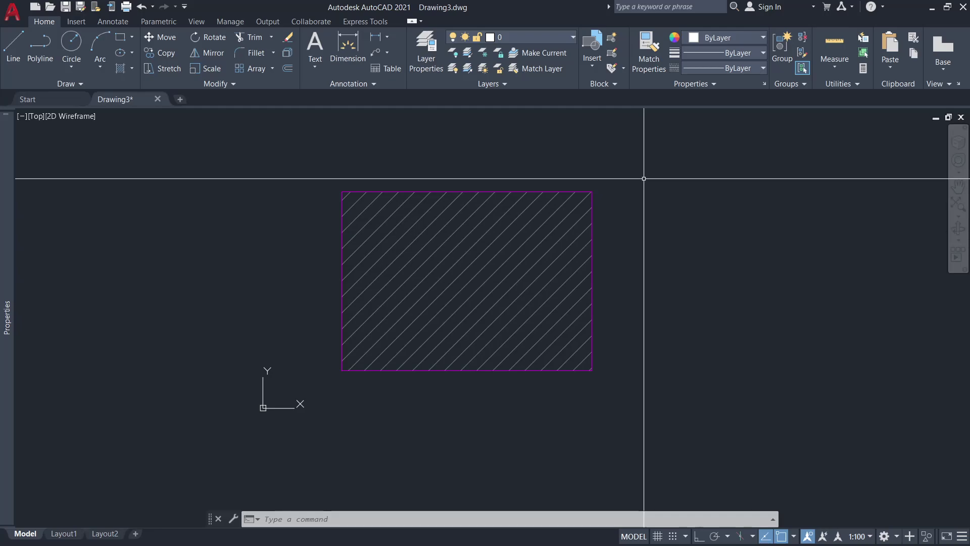
text(d)
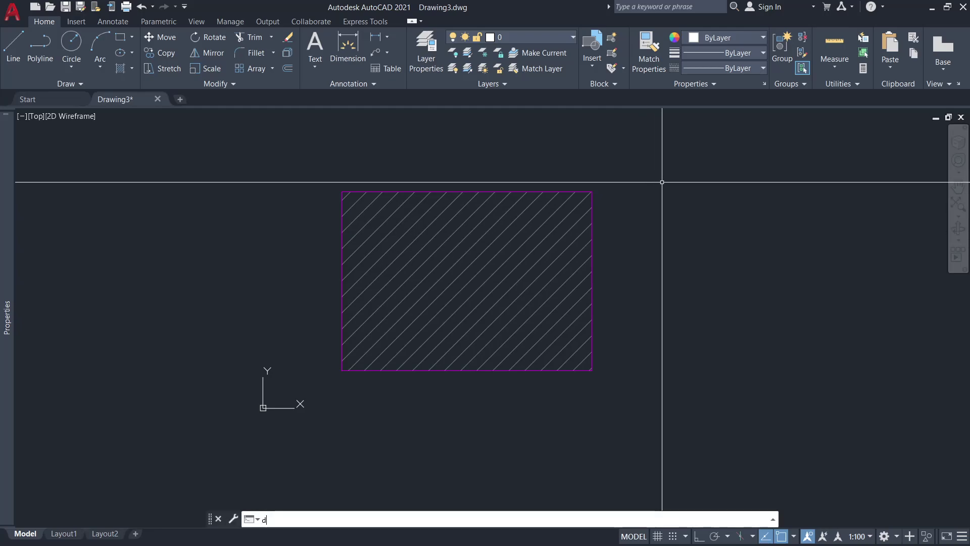
key(Return)
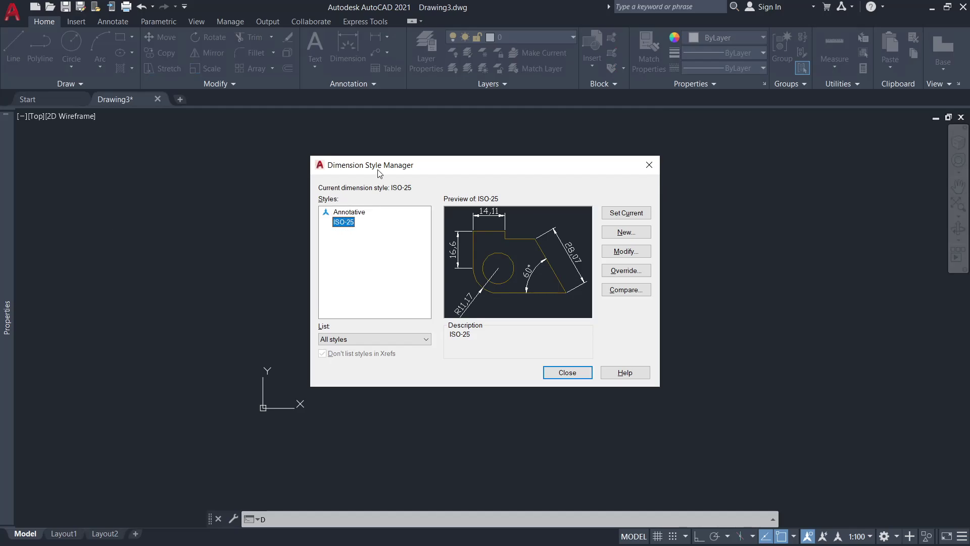
click(360, 214)
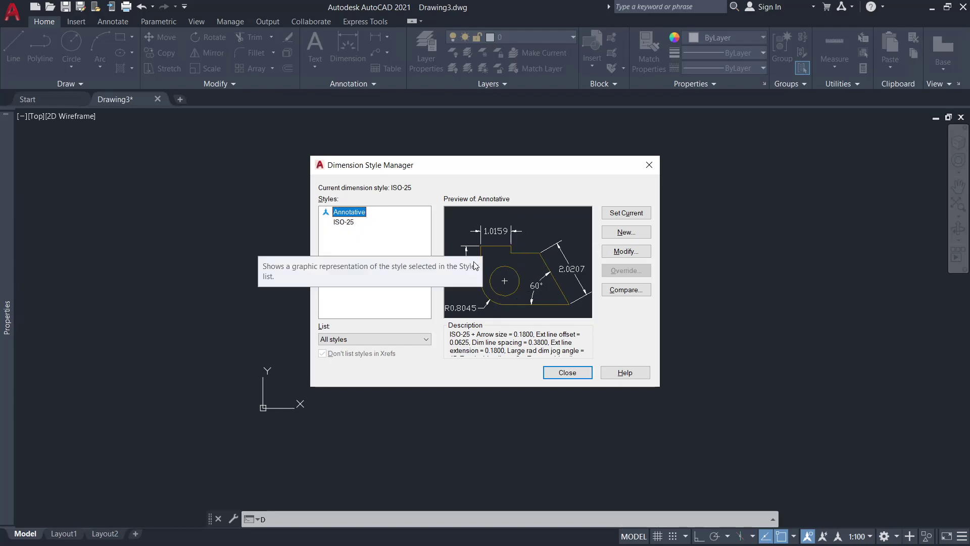
Modify the Annotative style to use whole-number (0) linear precision.
click(625, 251)
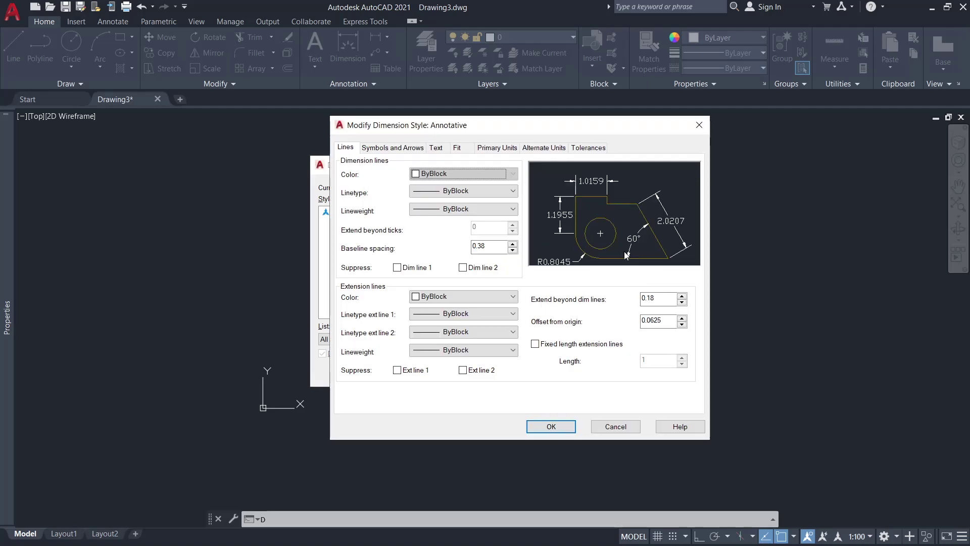
drag(515, 133, 487, 134)
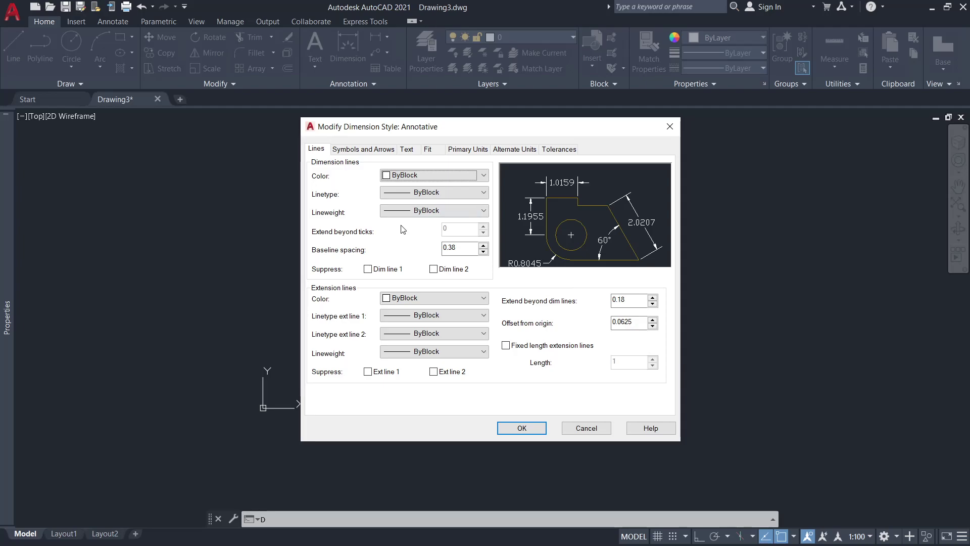
click(472, 150)
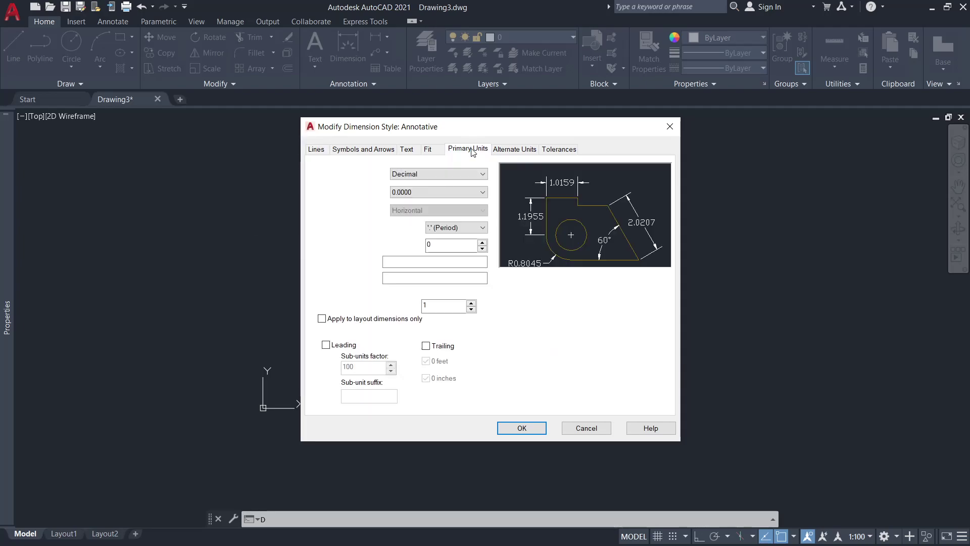
click(421, 194)
click(411, 202)
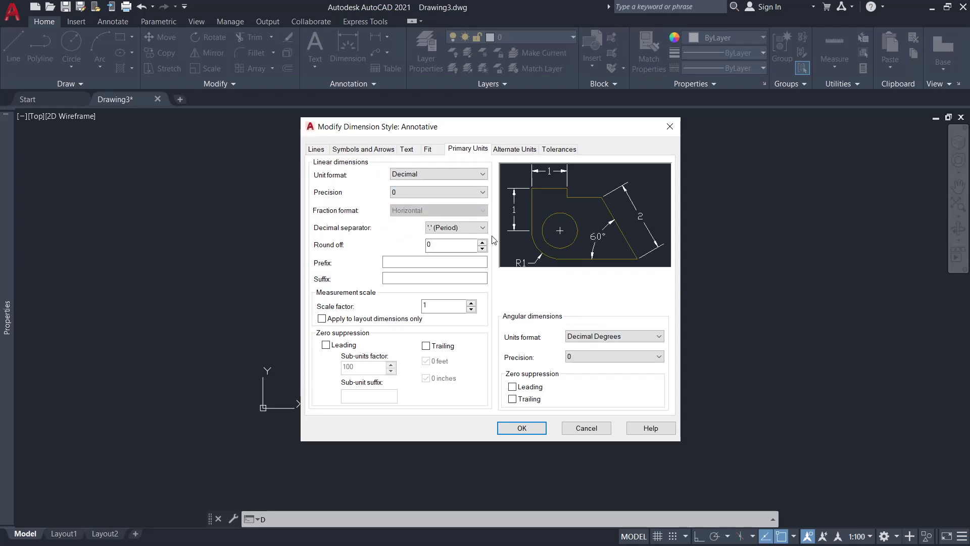
Always keep text between extension lines and draw the dimension line between them.
click(428, 150)
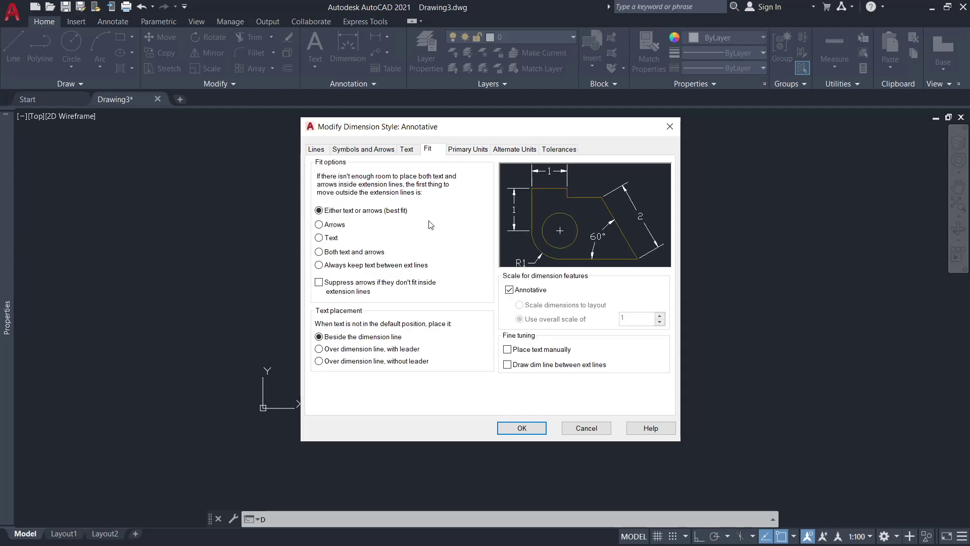
click(323, 265)
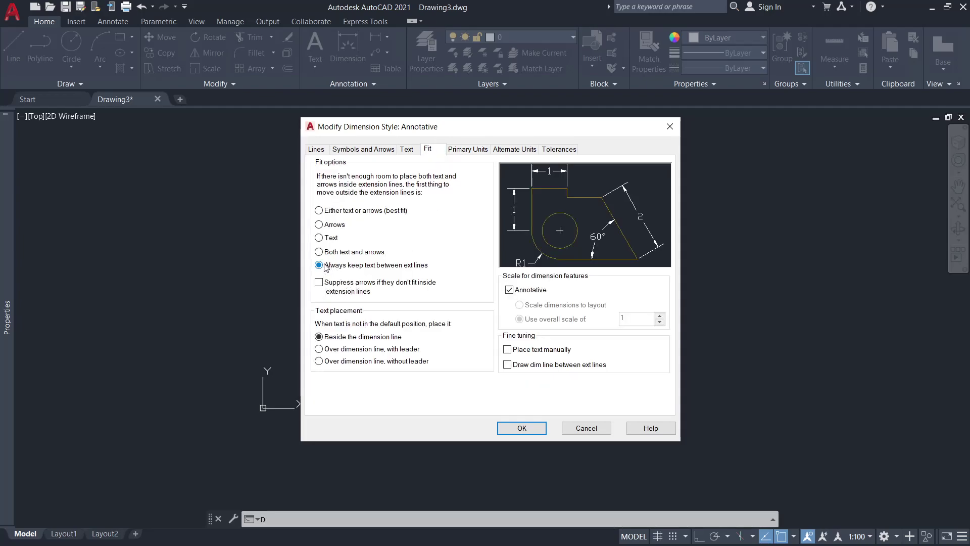
click(508, 365)
Set dimension text to height 0.22, aligned, placed Above the line, with 0 offset.
click(407, 149)
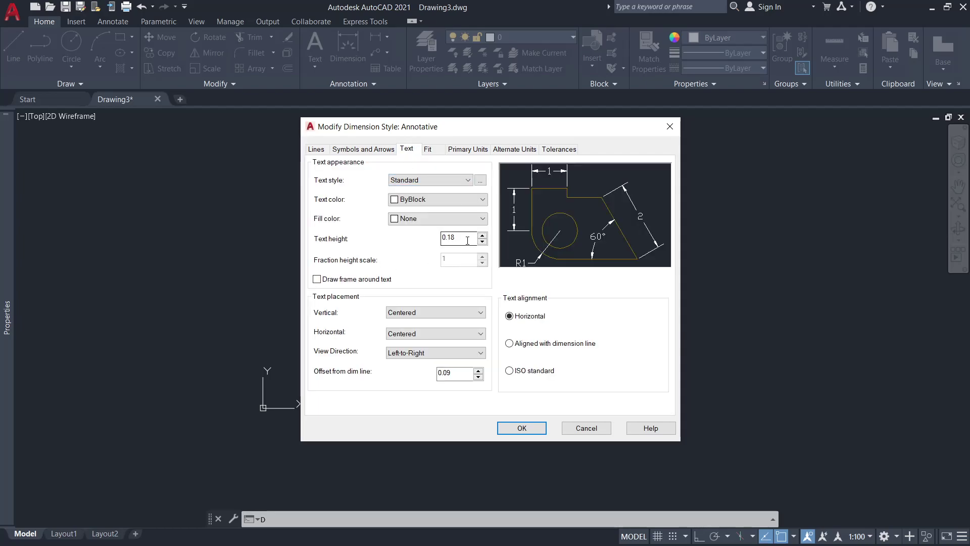
key(BackSpace)
key(BackSpace)
text(22)
click(517, 346)
click(446, 312)
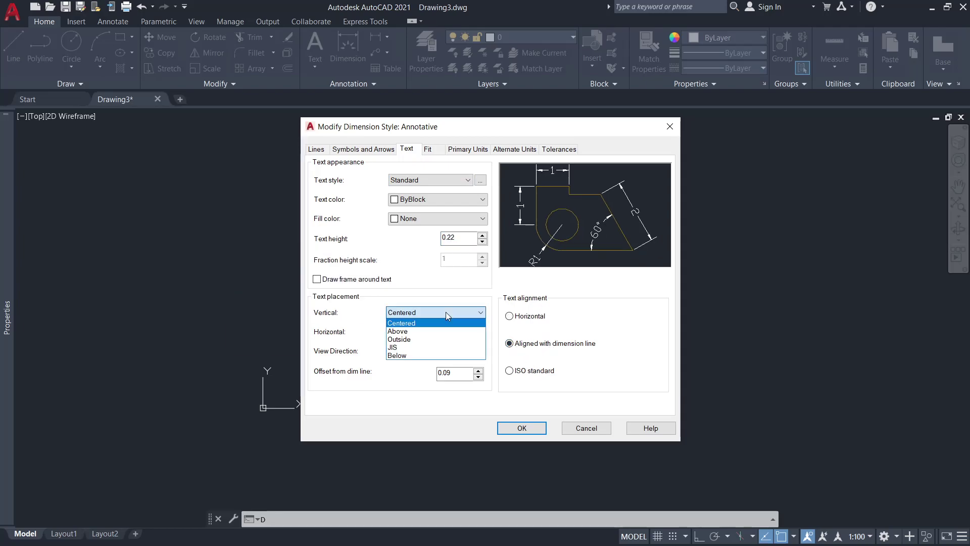
click(408, 331)
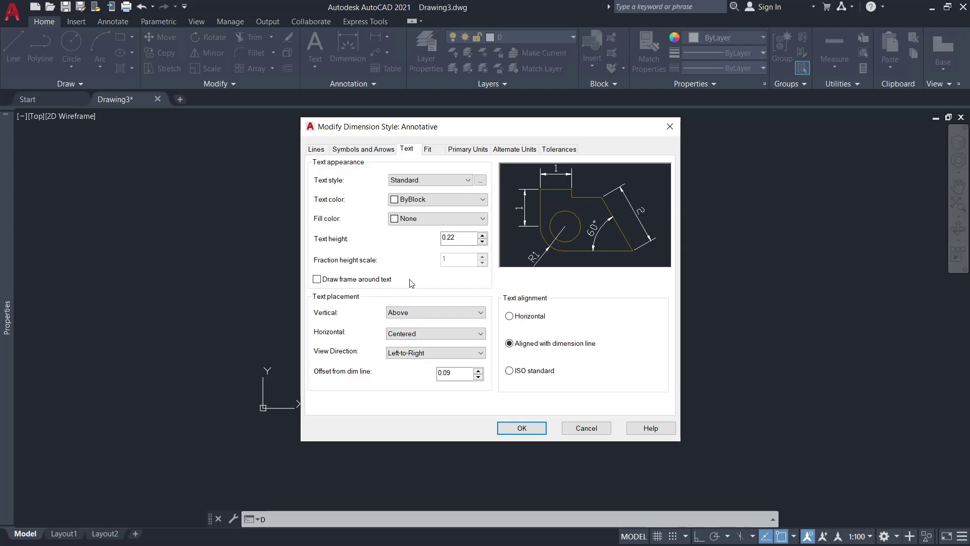
mouse_move(456, 373)
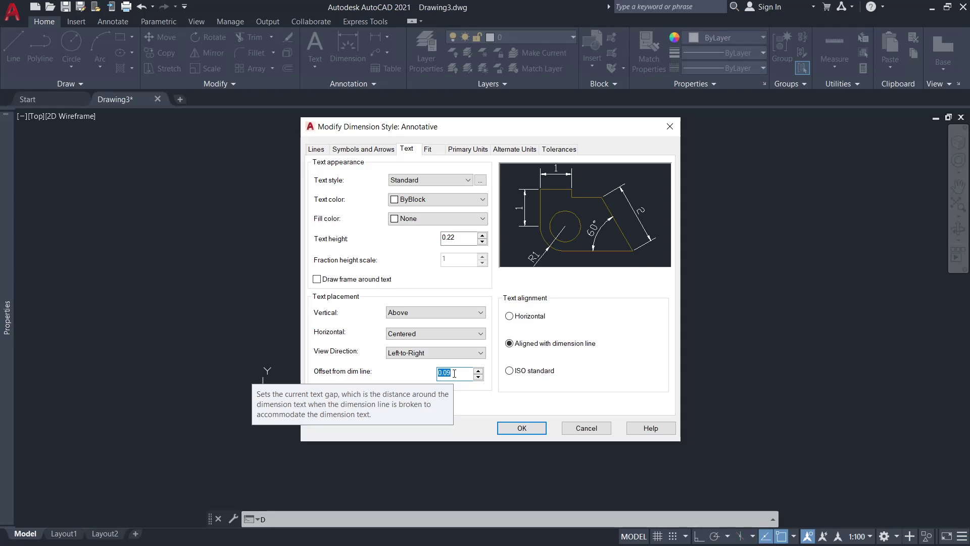
text(0)
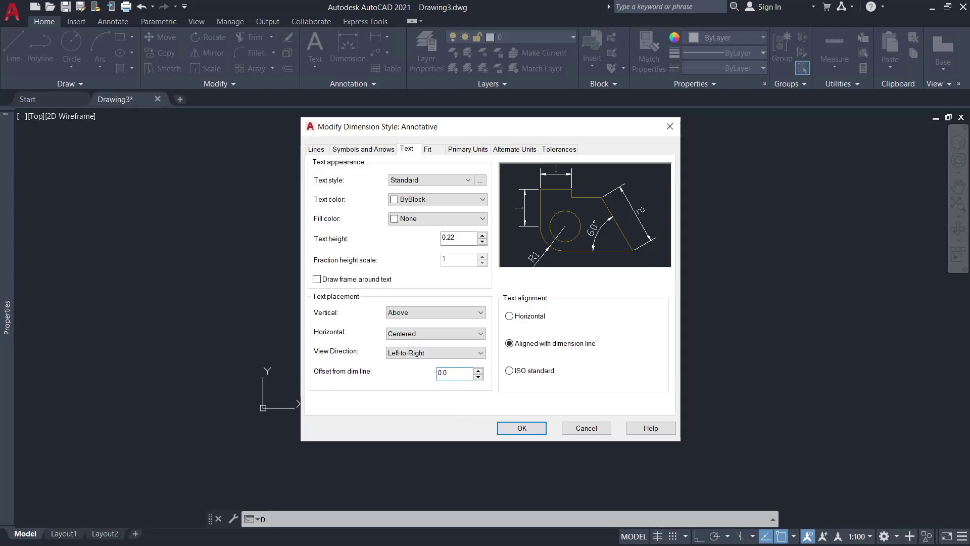
Use Architectural tick arrowheads at size 0.1.
click(363, 151)
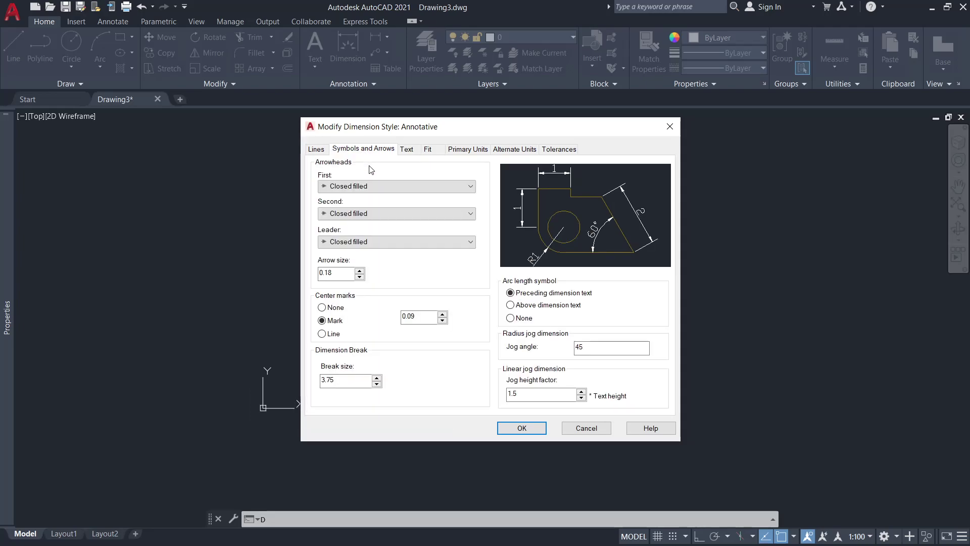
click(375, 186)
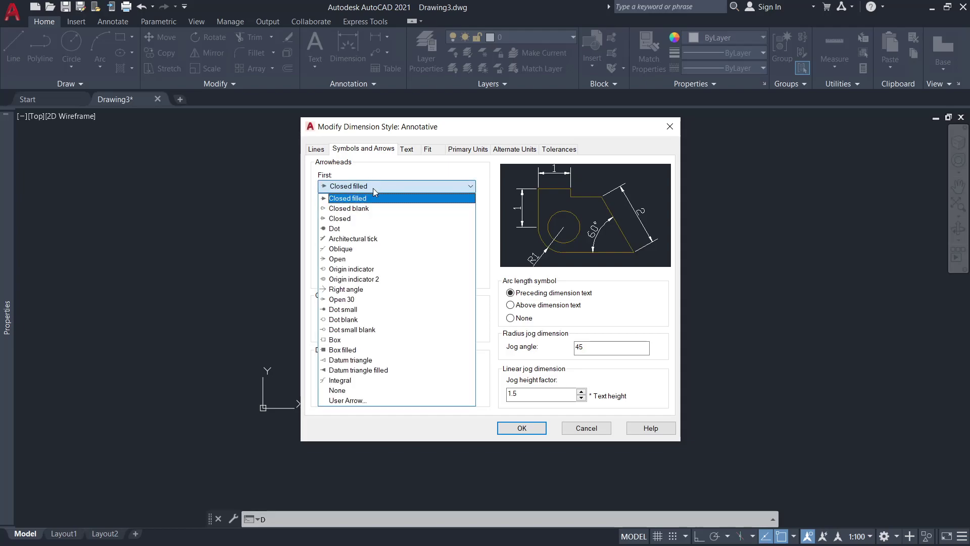
click(368, 239)
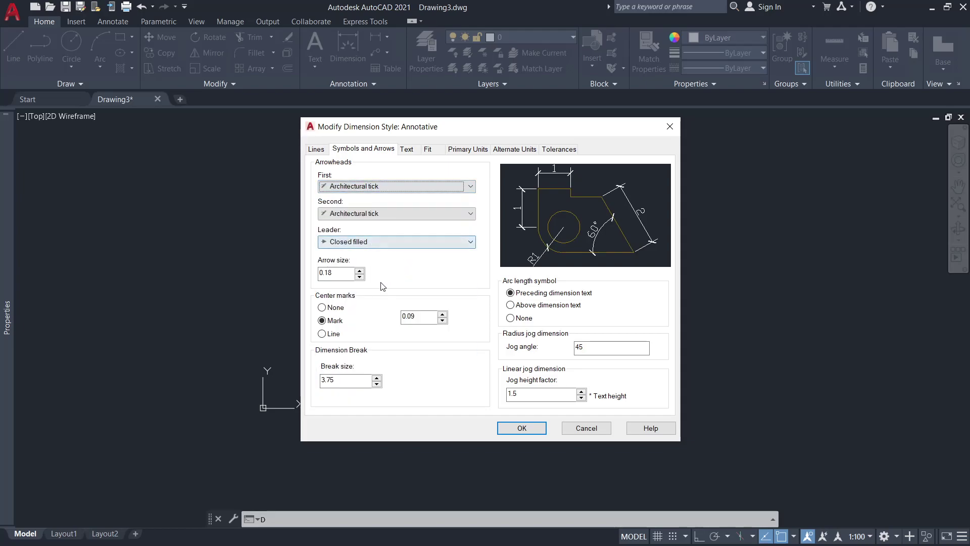
click(344, 272)
text(0.1)
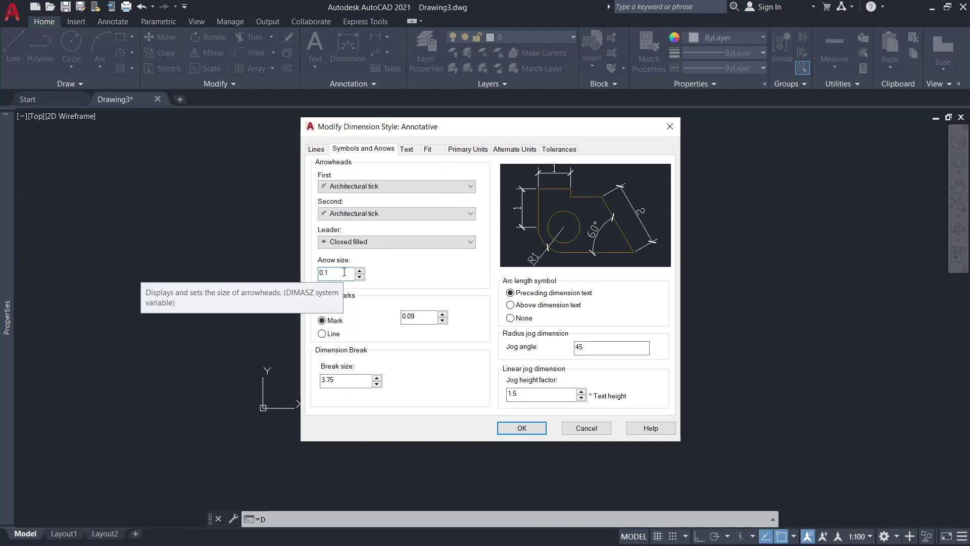
click(323, 150)
Make both the dimension lines and extension lines yellow.
click(424, 181)
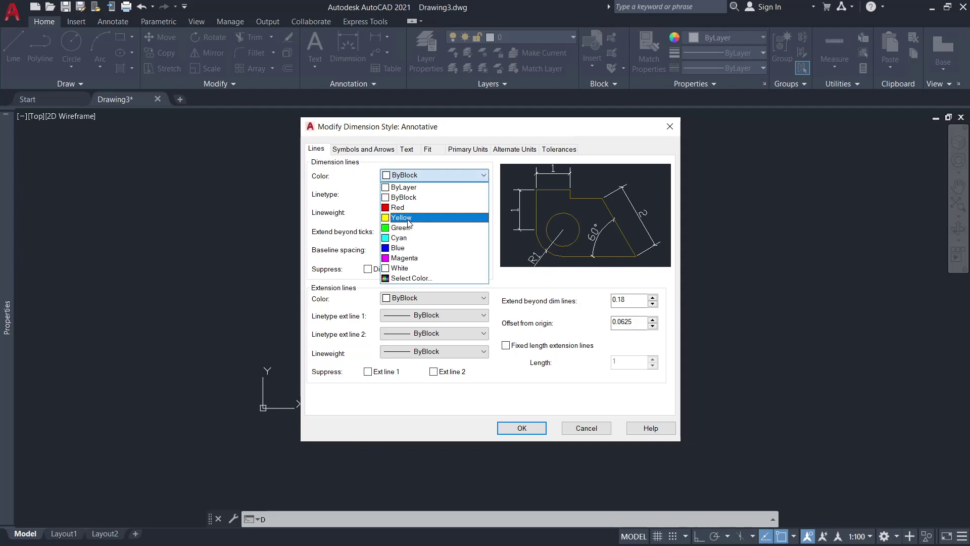
click(406, 219)
click(411, 298)
click(407, 342)
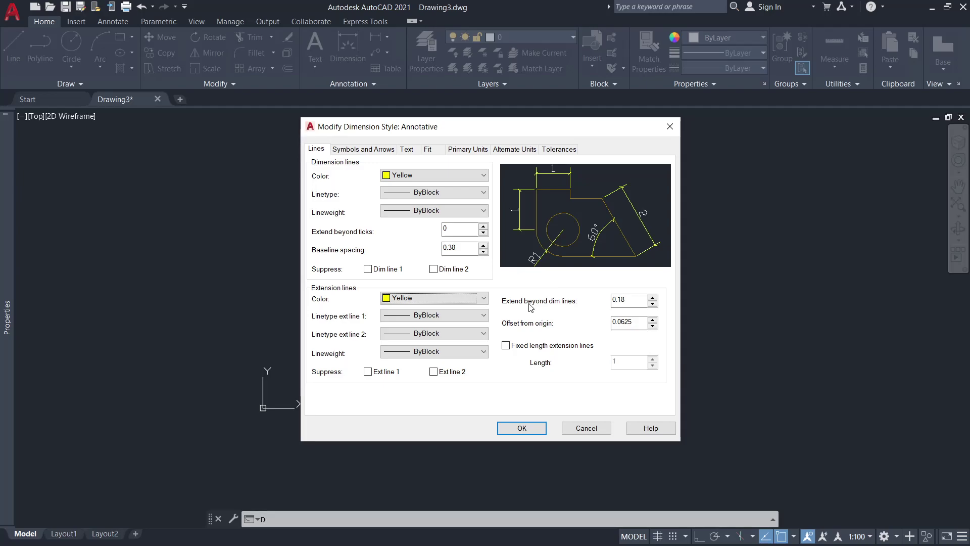
Set extension beyond dimension lines to 0.15 and origin offset to 0.2, then save and close.
click(634, 303)
mouse_move(629, 323)
text(0.15)
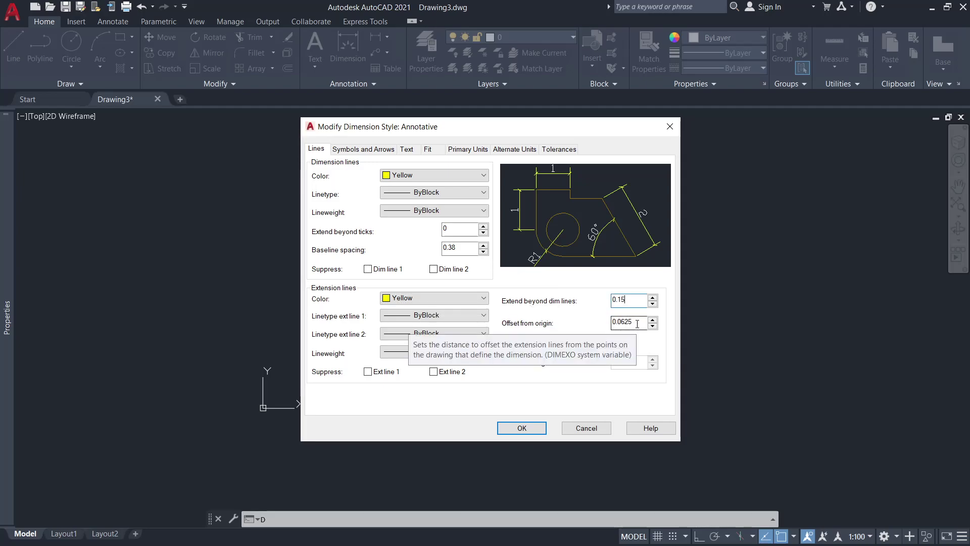
double_click(637, 323)
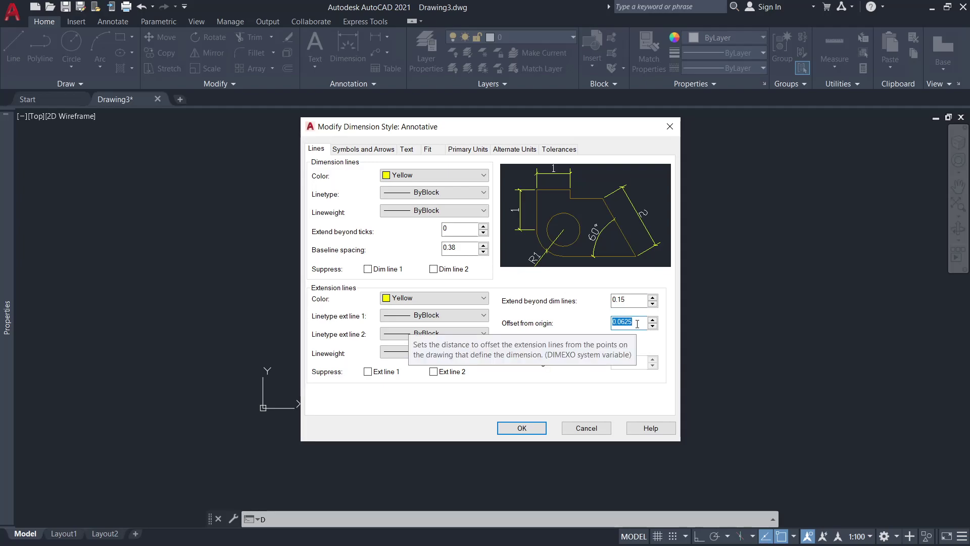
text(0)
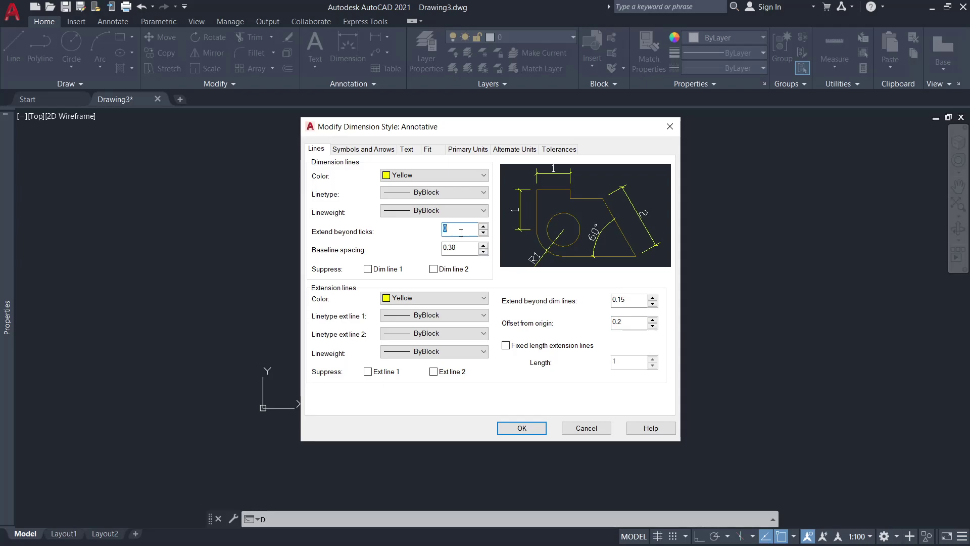
text(0)
click(463, 248)
click(503, 428)
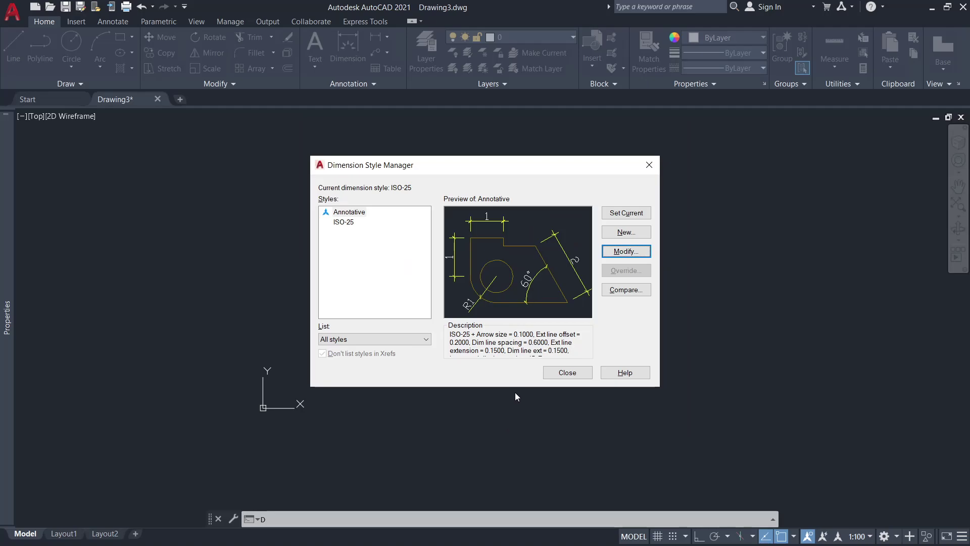
click(573, 372)
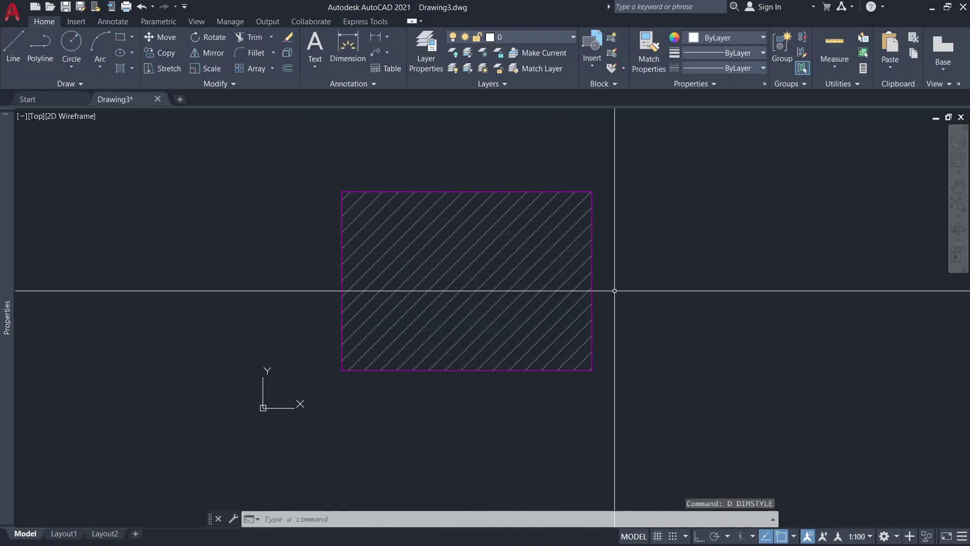
Add linear dimensions: 700 below the rectangle and 500 on its right side.
text(dl)
key(Return)
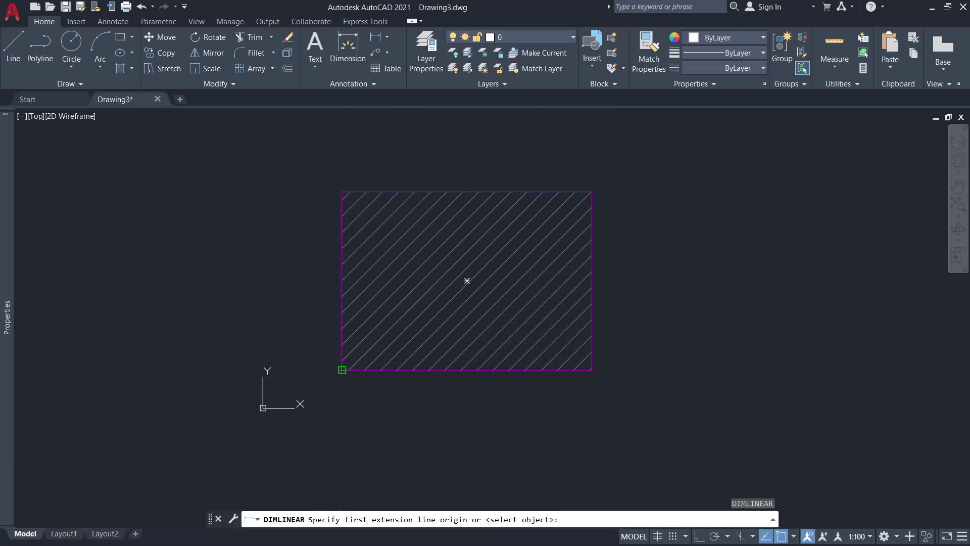
click(342, 370)
click(592, 372)
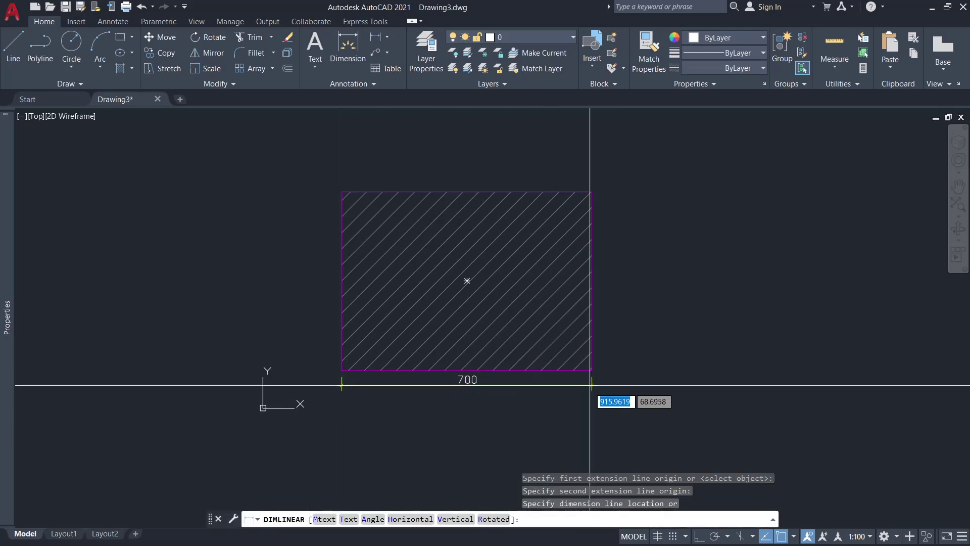
click(588, 413)
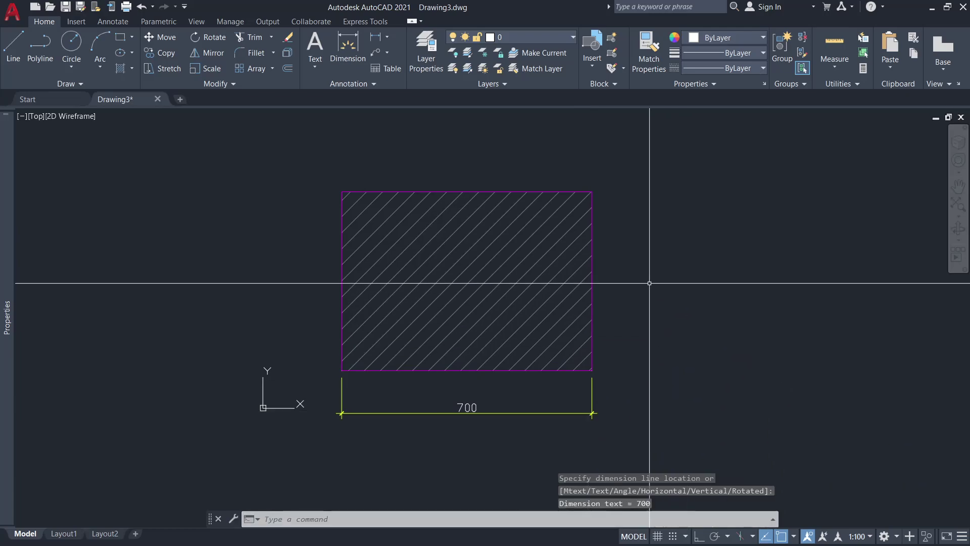
key(Return)
click(592, 192)
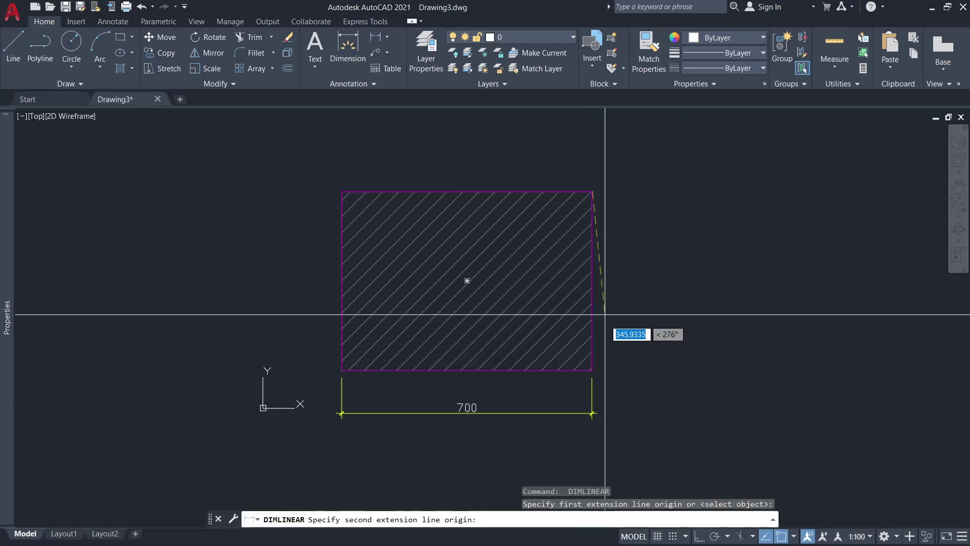
click(591, 370)
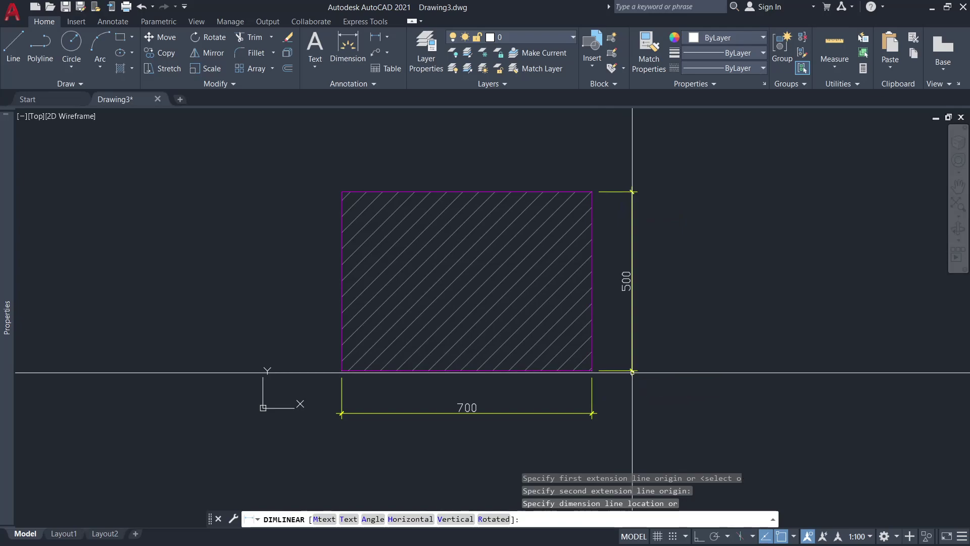
click(632, 371)
key(Escape)
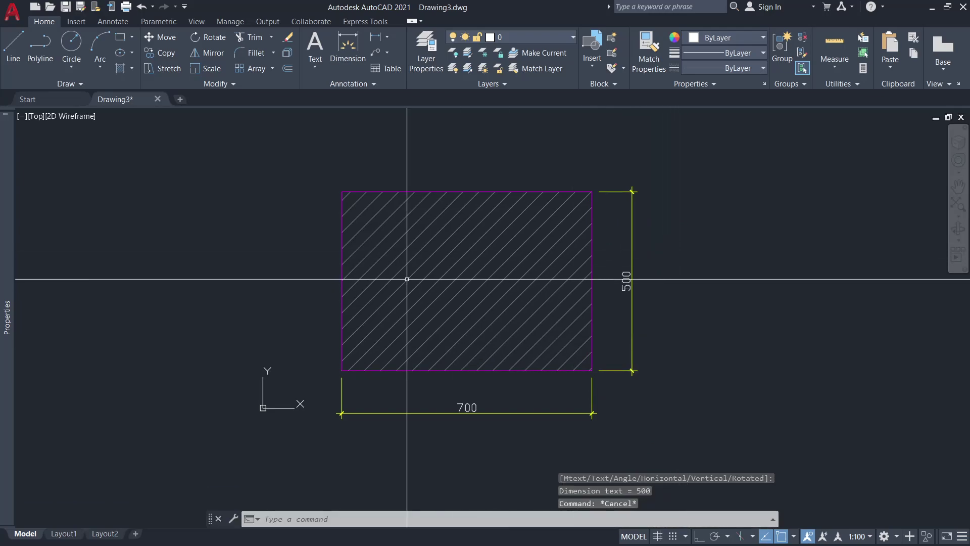
scroll(310, 264, down, 2)
scroll(390, 340, up, 2)
scroll(498, 364, up, 2)
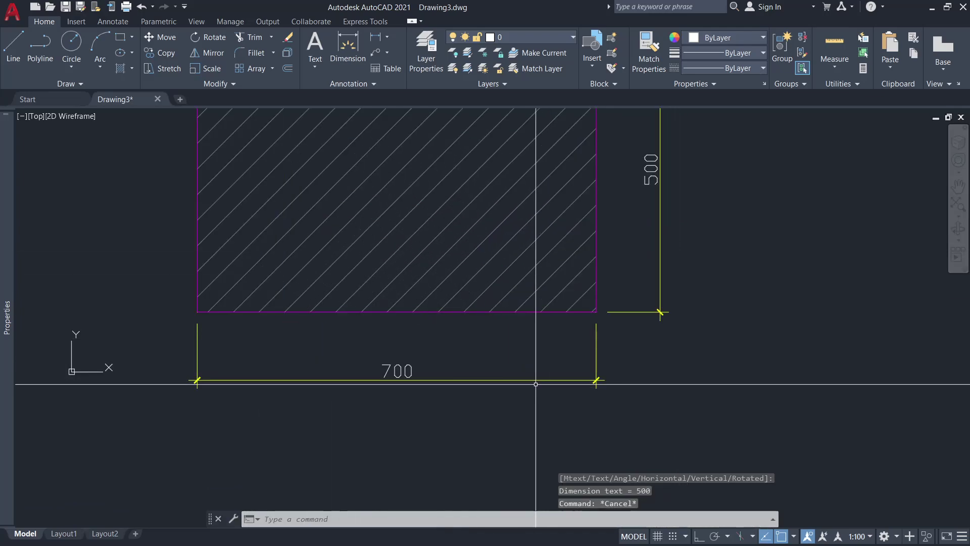
scroll(535, 383, down, 2)
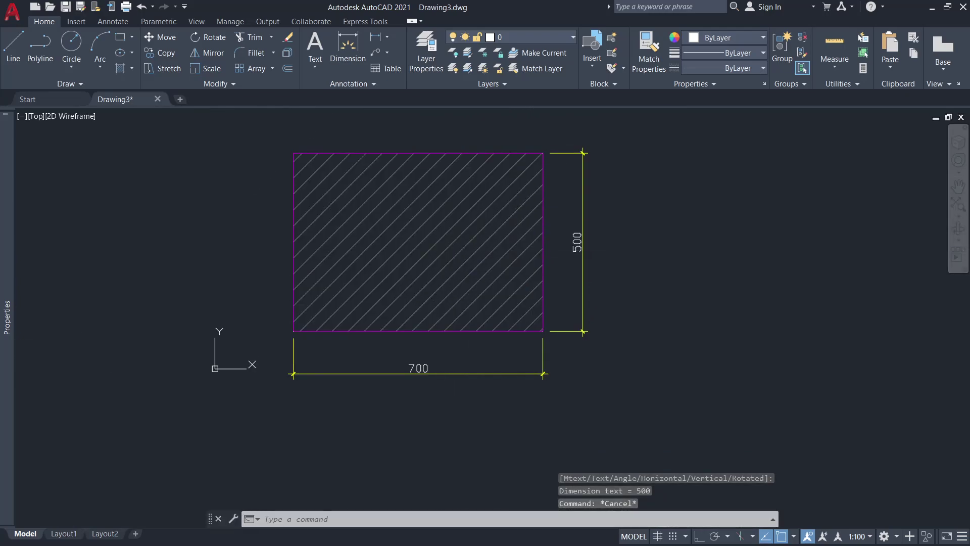
Begin a line from the rectangle's top-left corner.
text(l)
key(Return)
click(293, 152)
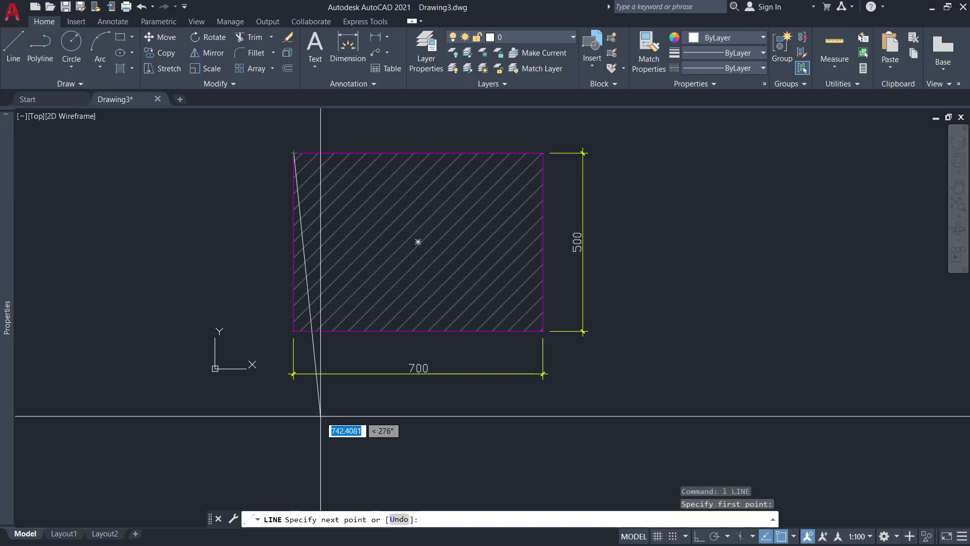
Draw a vertical line along the rectangle's left edge, extending past top and bottom.
key(F9)
key(F8)
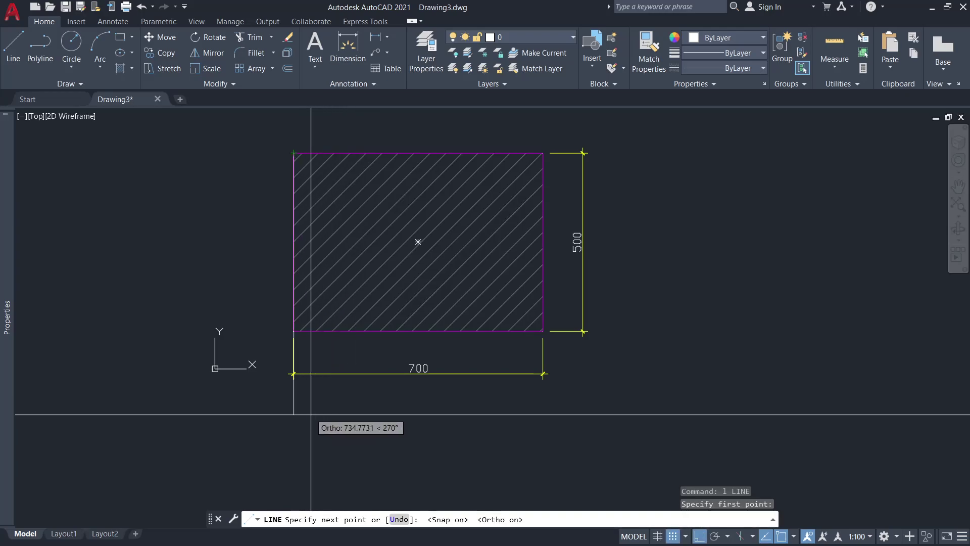
click(310, 415)
key(Escape)
drag(313, 374, 288, 177)
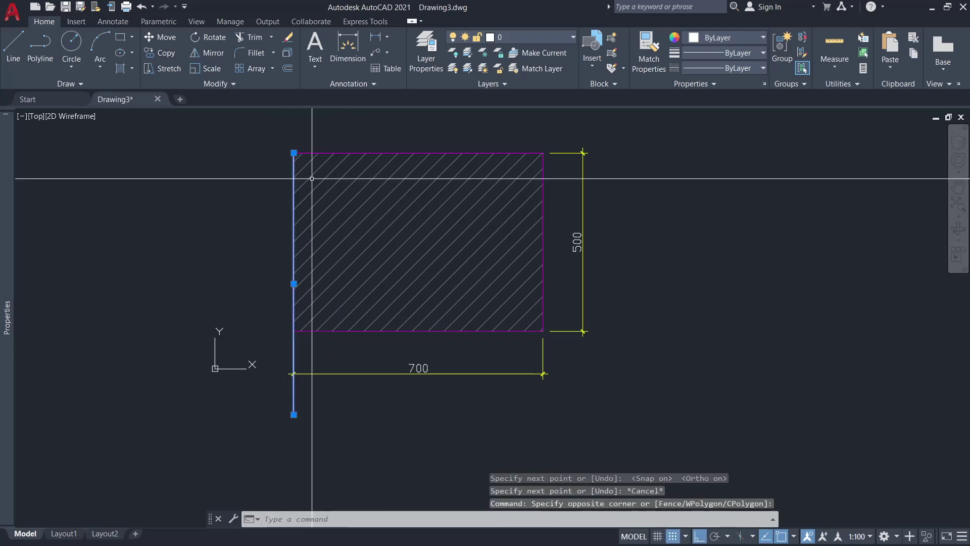
click(294, 152)
click(294, 123)
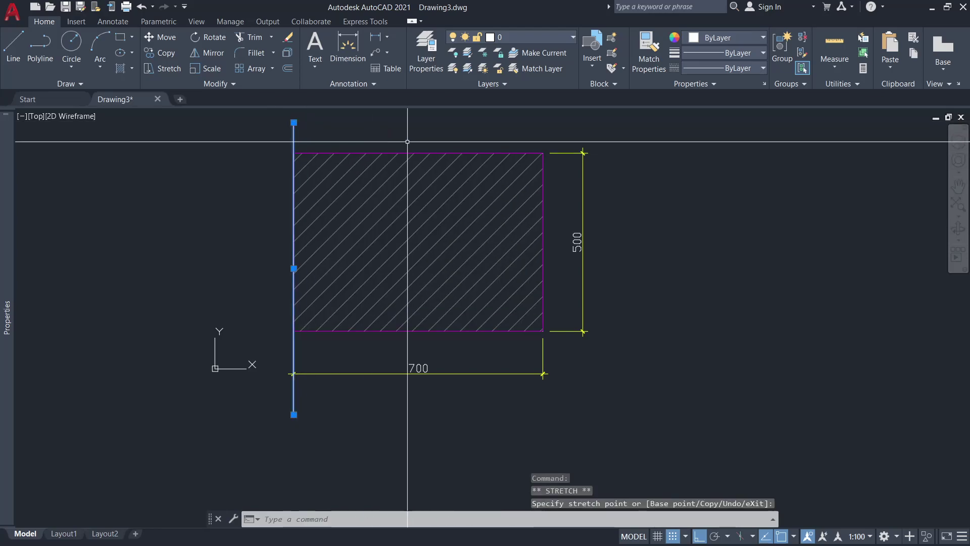
key(Escape)
Copy the vertical line across to the rectangle's right edge.
text(co)
key(Return)
click(294, 130)
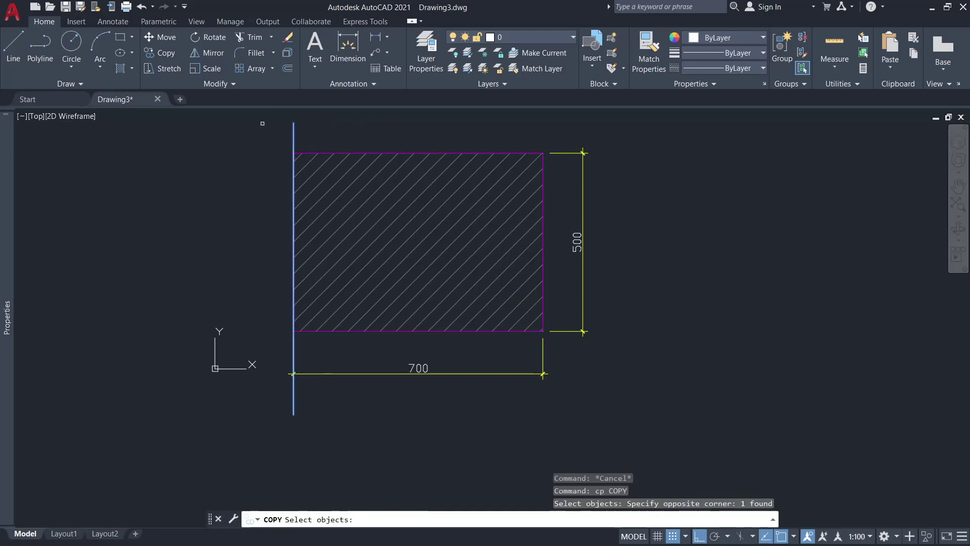
key(Return)
click(293, 152)
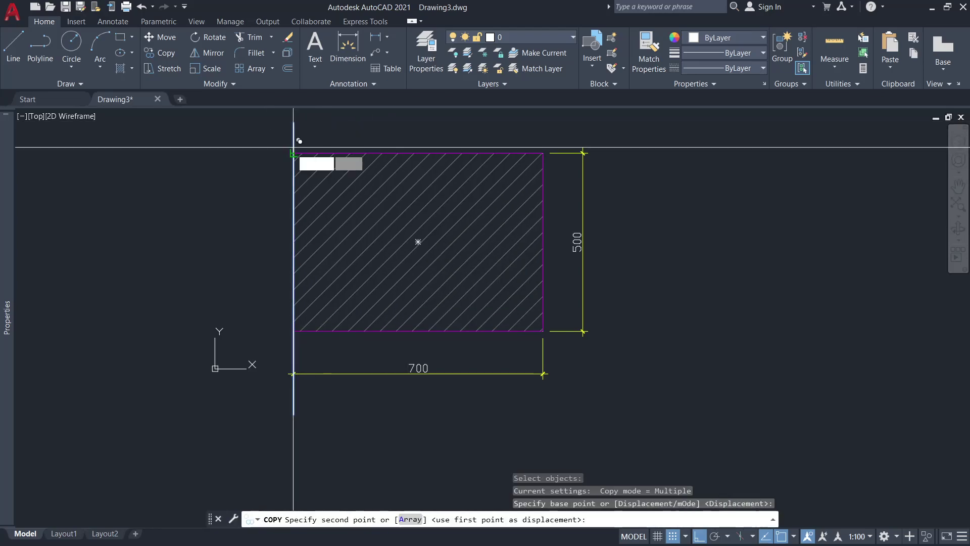
click(543, 152)
key(Escape)
Draw a horizontal line along the top edge, extending past both sides.
text(l)
key(Return)
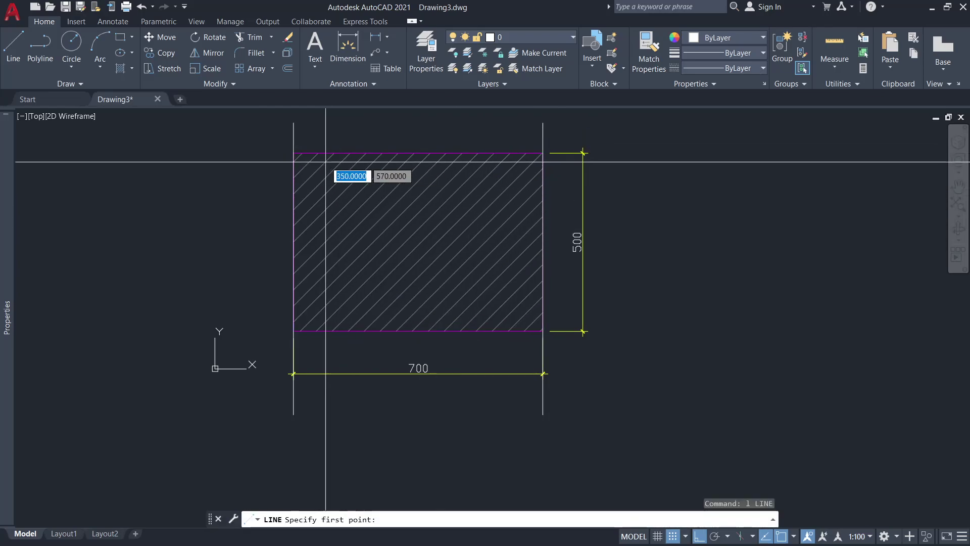
click(294, 153)
click(626, 148)
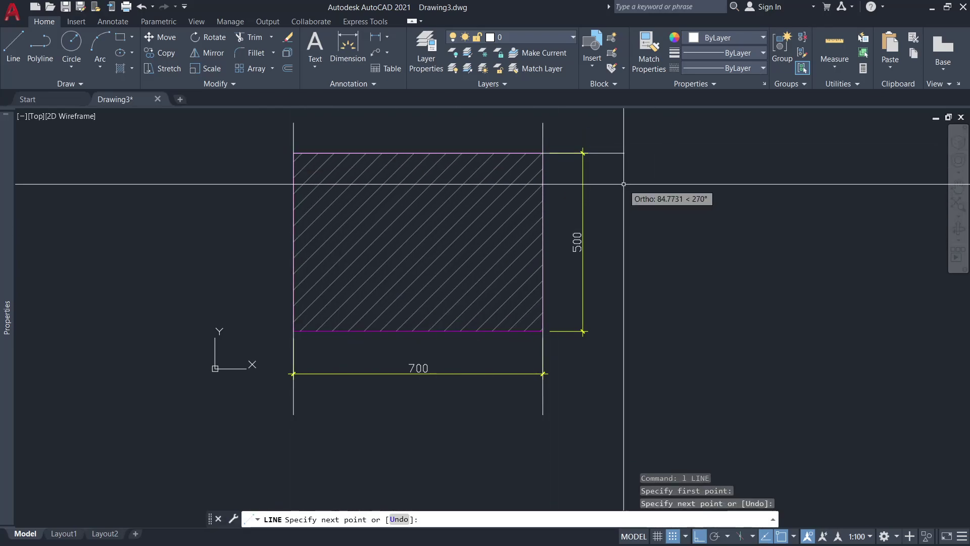
key(Escape)
click(387, 158)
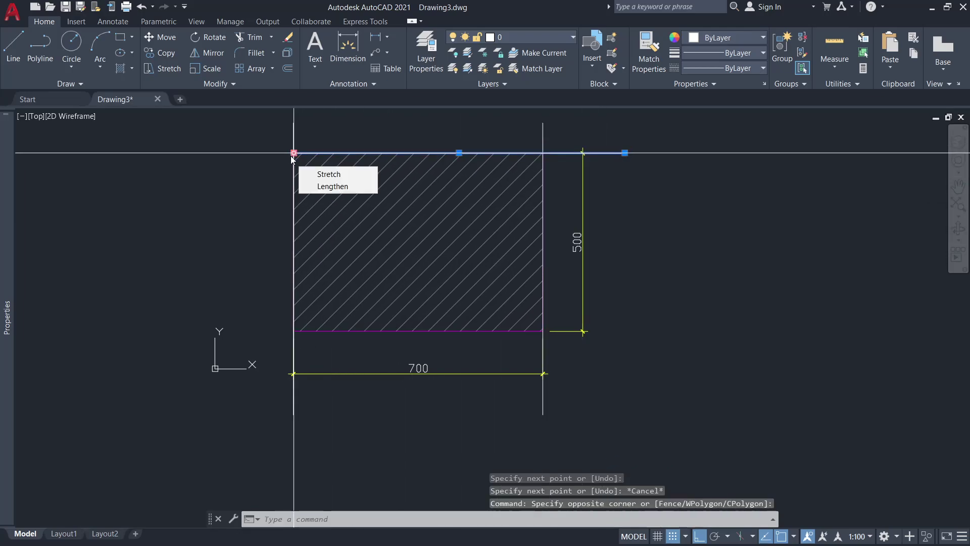
click(293, 153)
click(261, 153)
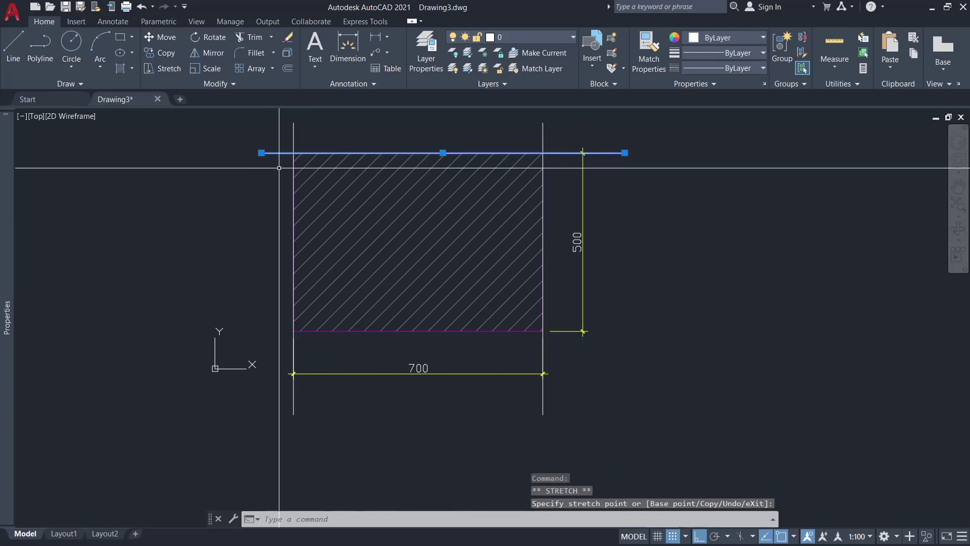
Copy the top line 500 down onto the bottom edge.
text(cp)
key(Return)
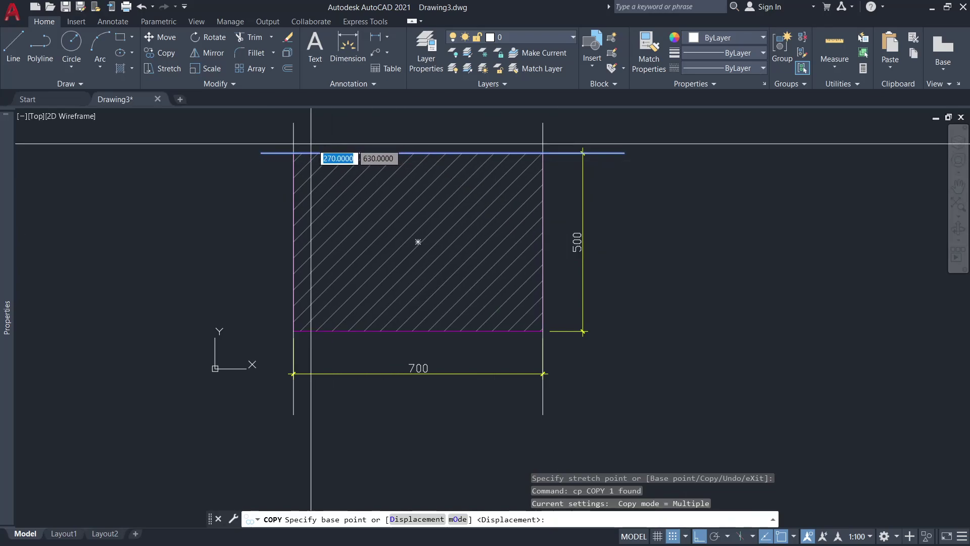
click(293, 153)
key(Escape)
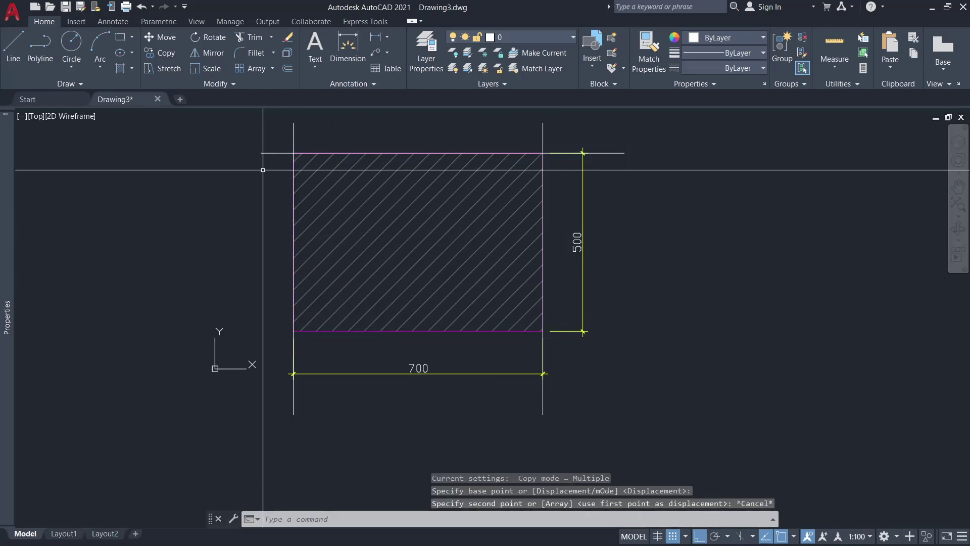
key(space)
click(282, 164)
click(257, 147)
key(Return)
click(294, 152)
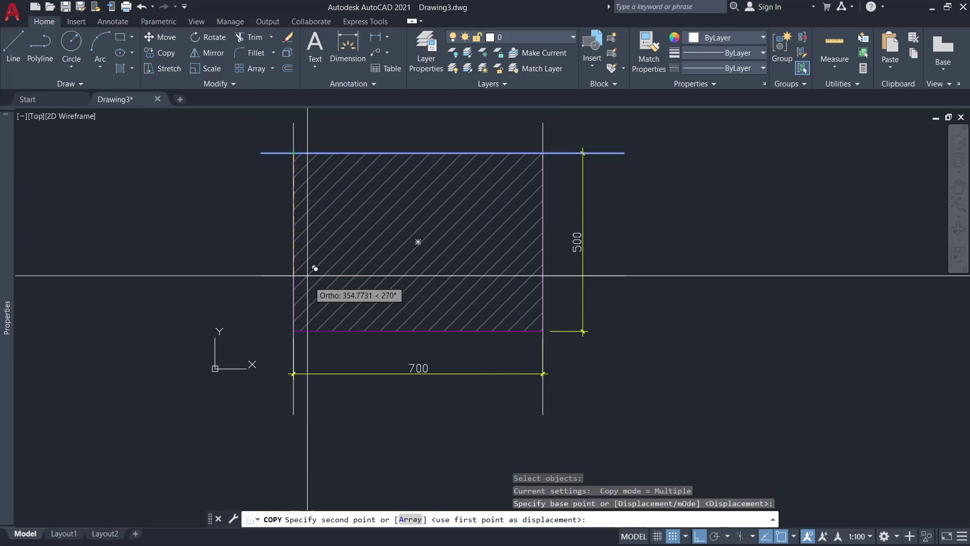
key(Escape)
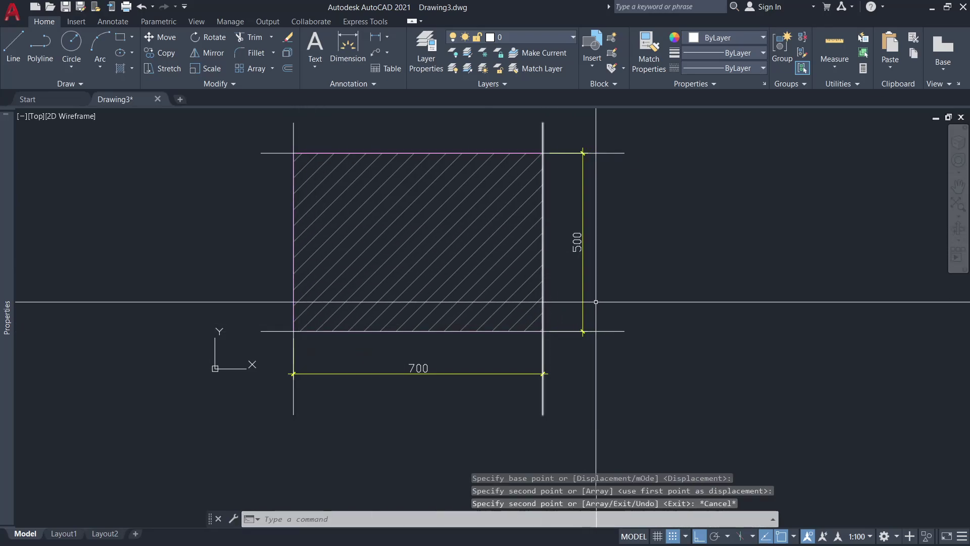
Load the CENTER linetype through the Linetype Manager.
click(763, 69)
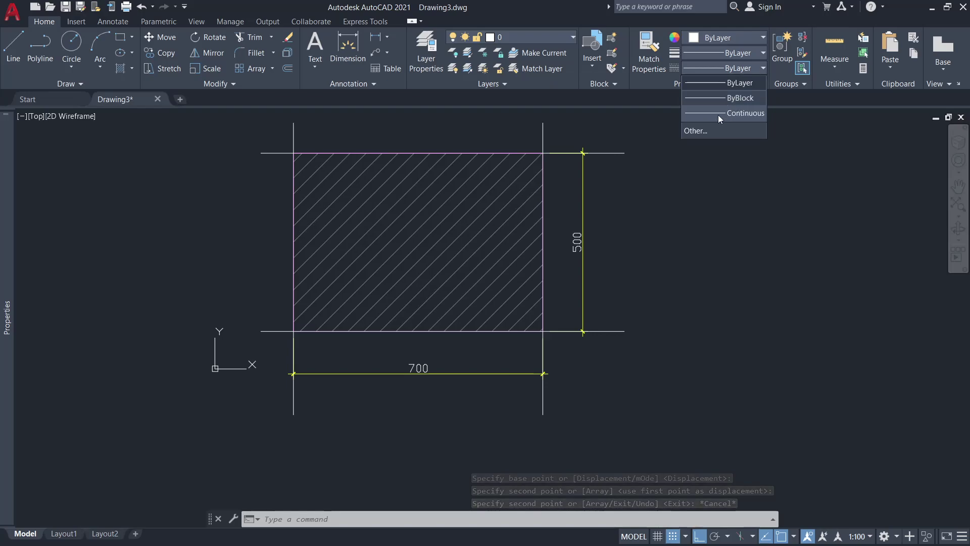
click(688, 131)
click(591, 161)
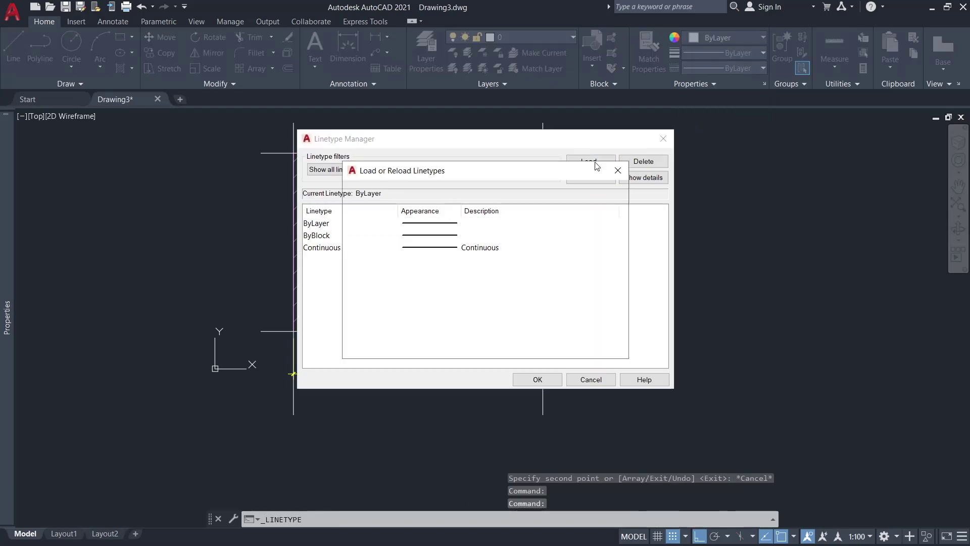
scroll(614, 241, down, 4)
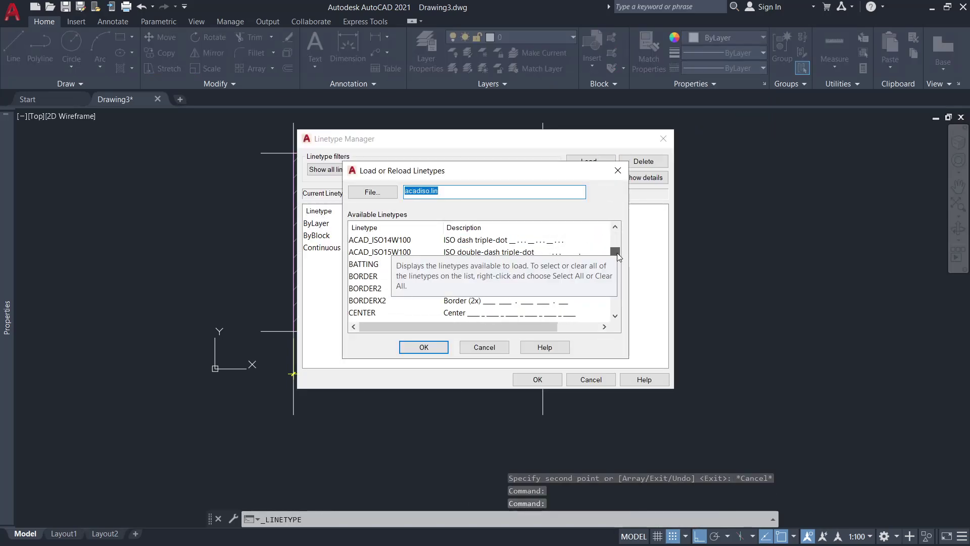
click(362, 312)
click(422, 348)
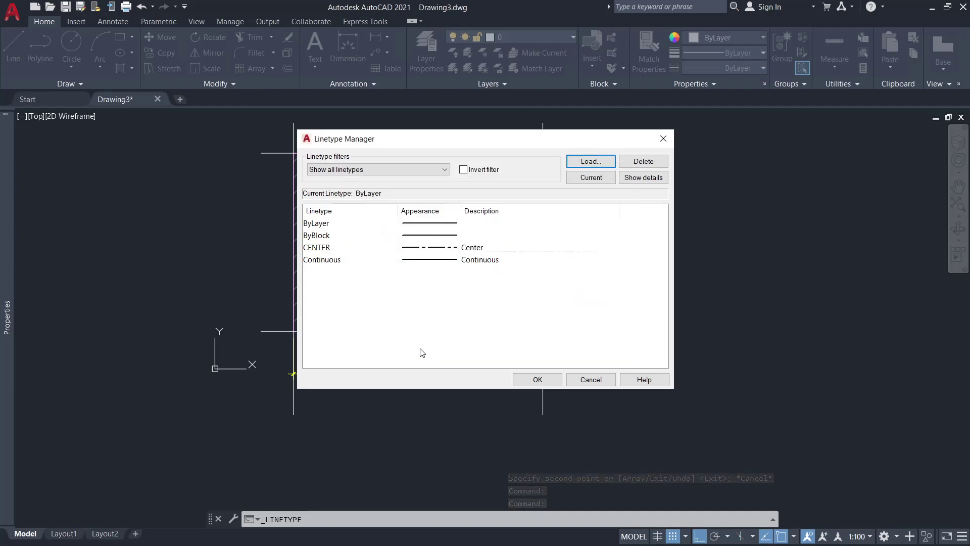
click(537, 379)
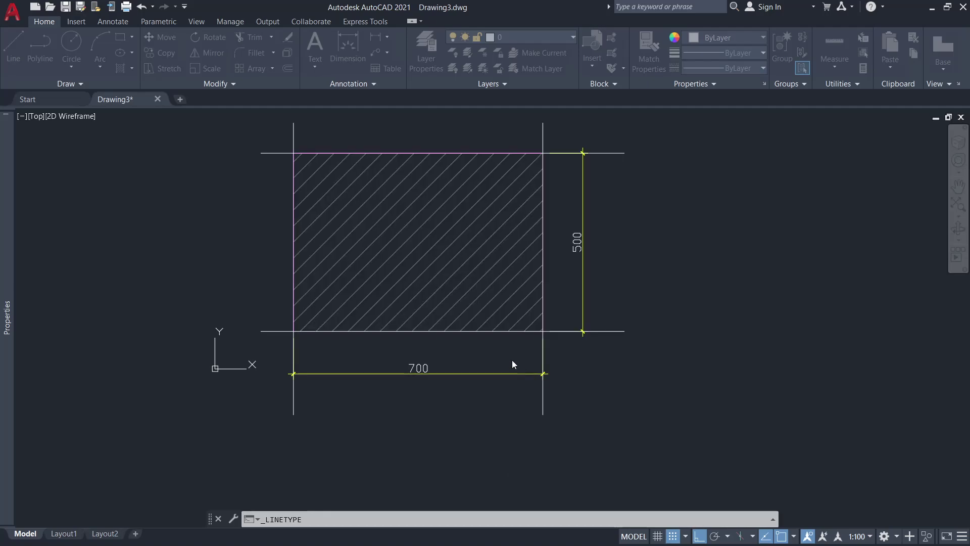
Make the four construction lines colour 8 grey with the CENTER linetype.
click(278, 357)
click(213, 142)
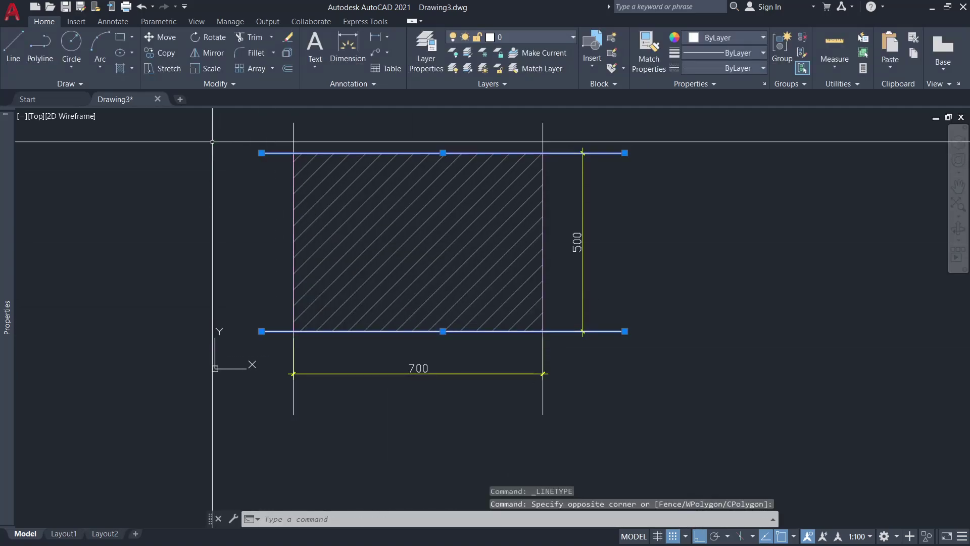
click(584, 135)
click(230, 123)
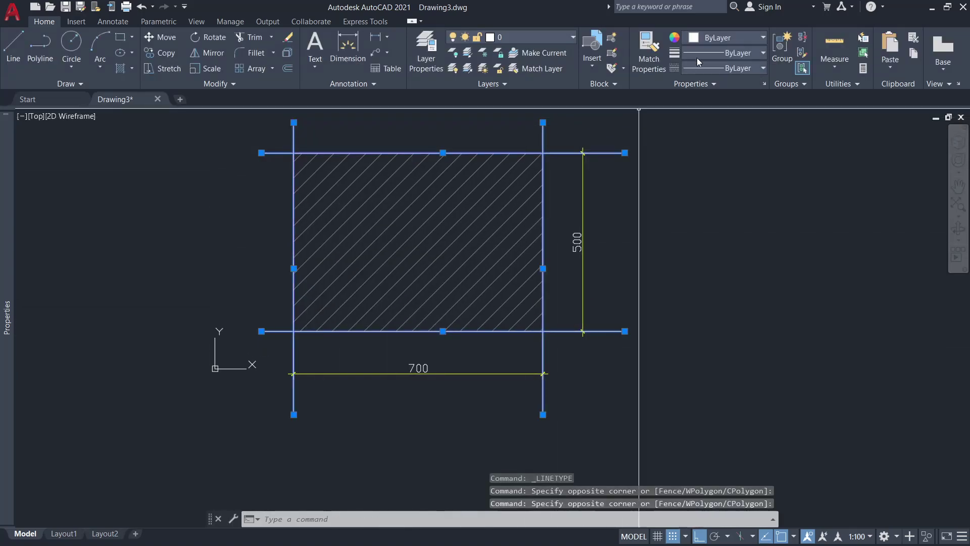
click(745, 38)
click(745, 167)
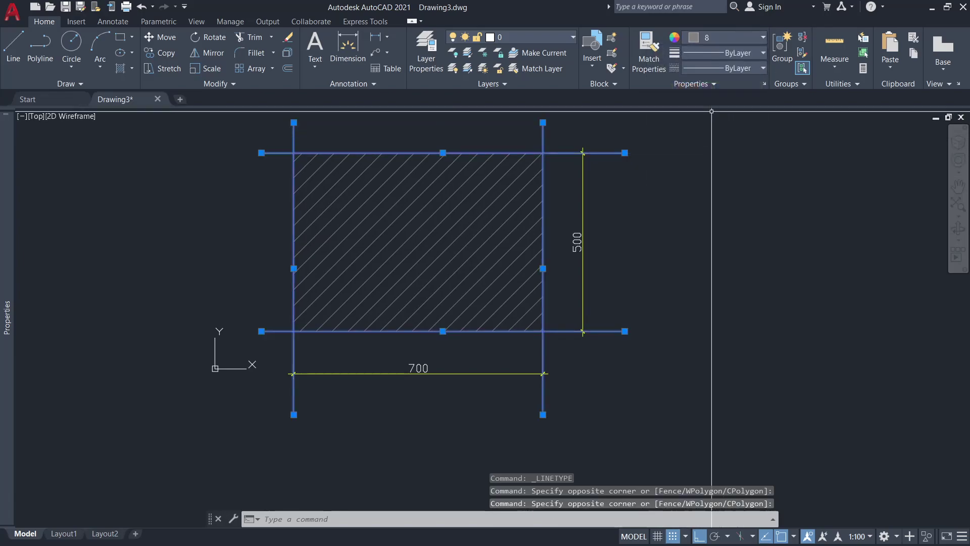
click(720, 67)
click(744, 114)
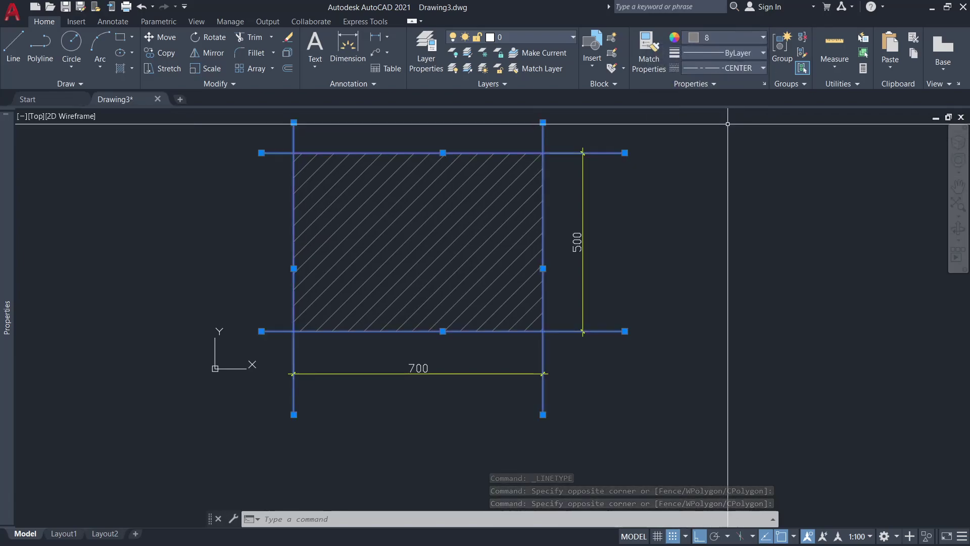
key(Escape)
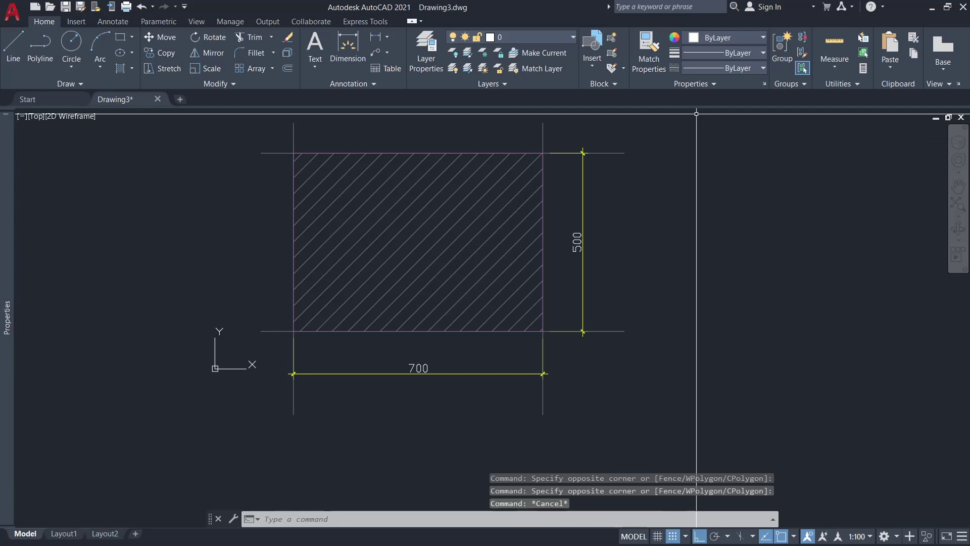
Set the global linetype scale (LTSCALE) to 0.01.
text(LTS)
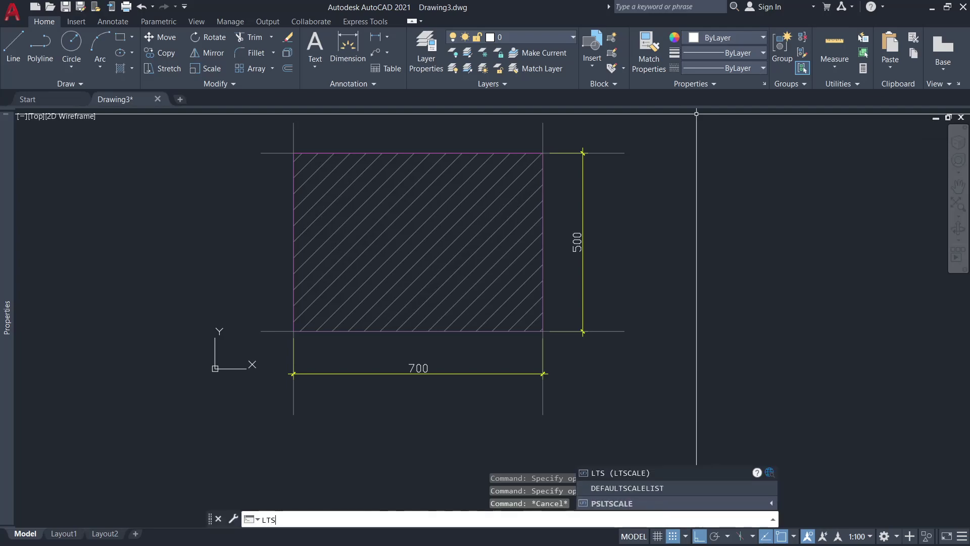
key(Return)
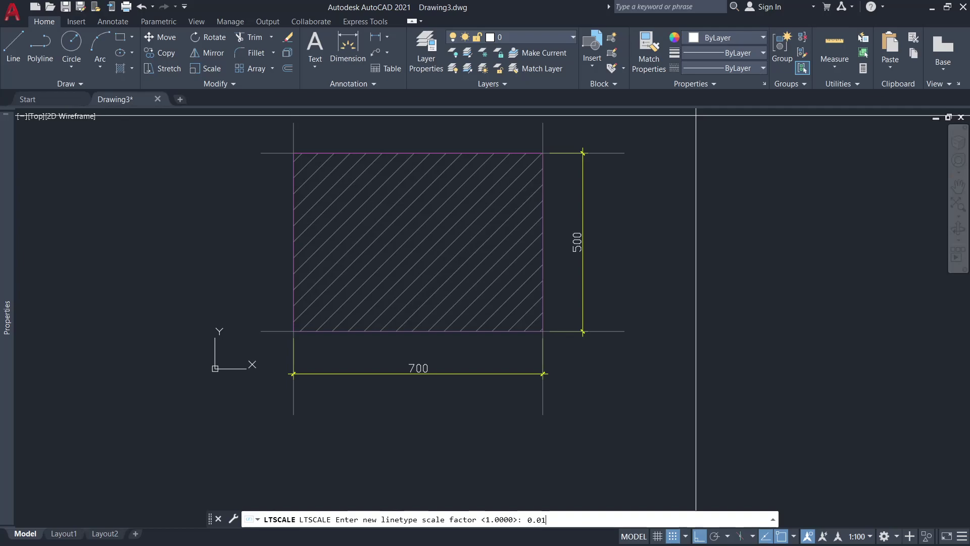
key(Return)
key(Escape)
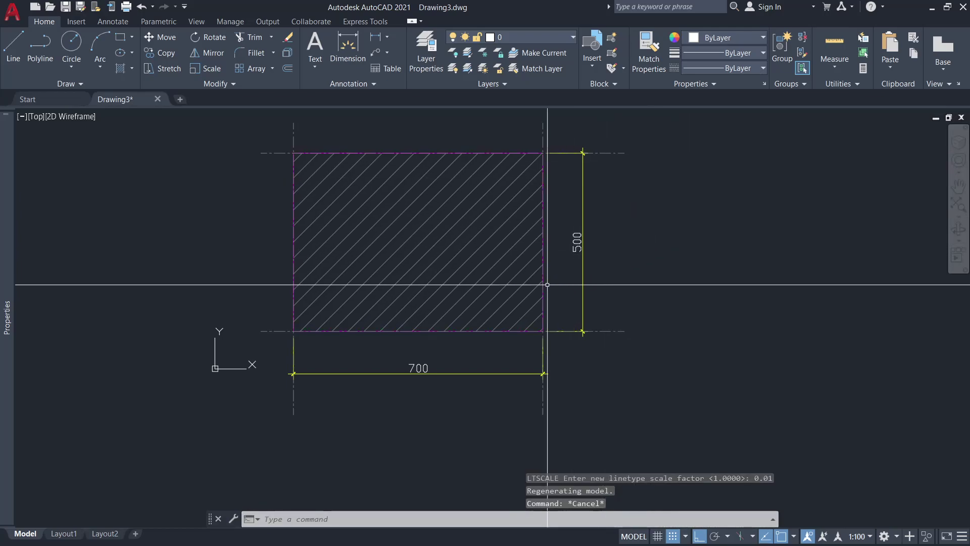
text(c)
key(Return)
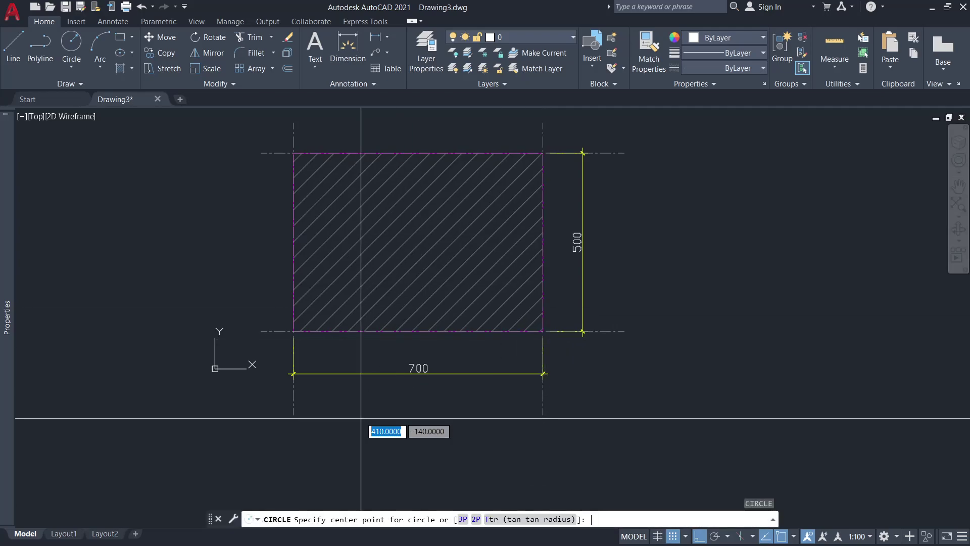
Draw a radius-40 circle centred just below the rectangle's lower-left corner.
click(293, 414)
text(40)
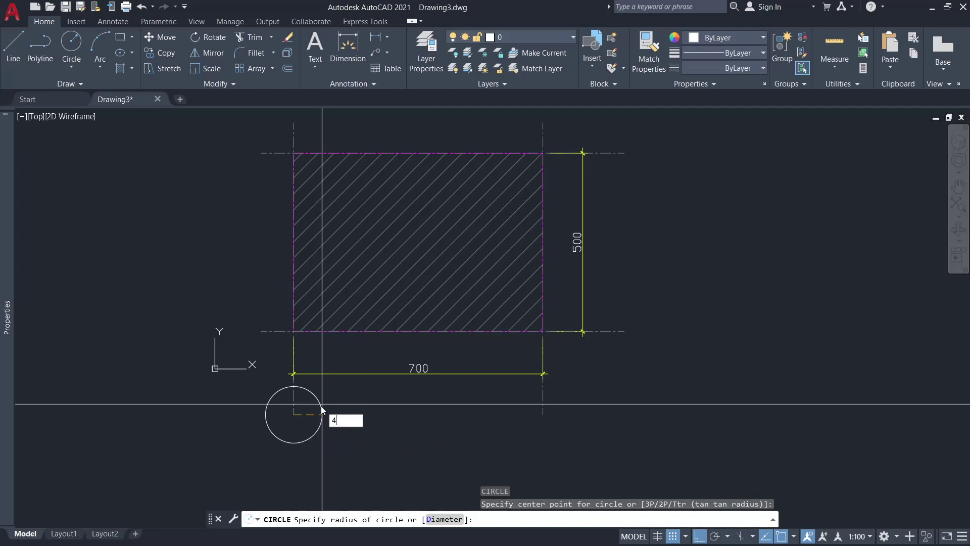
key(Return)
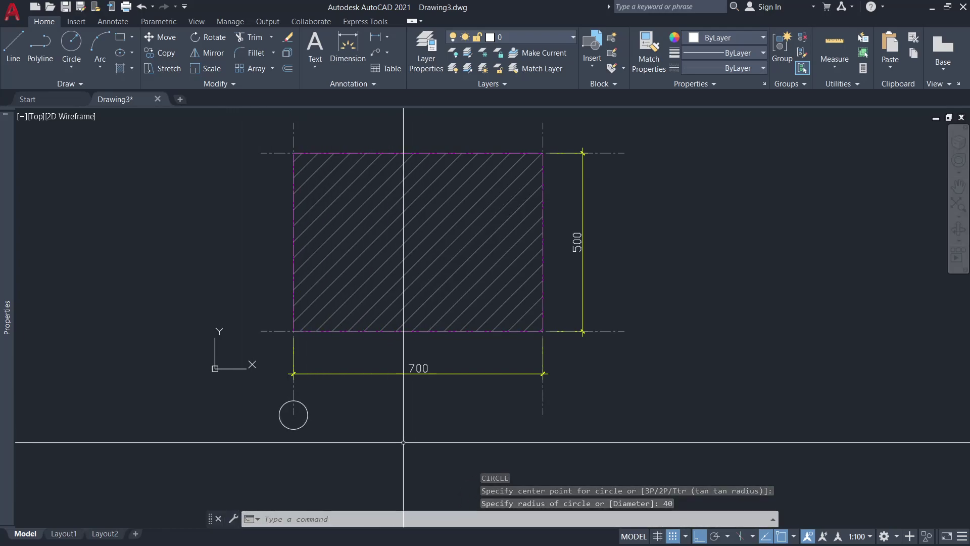
text(st)
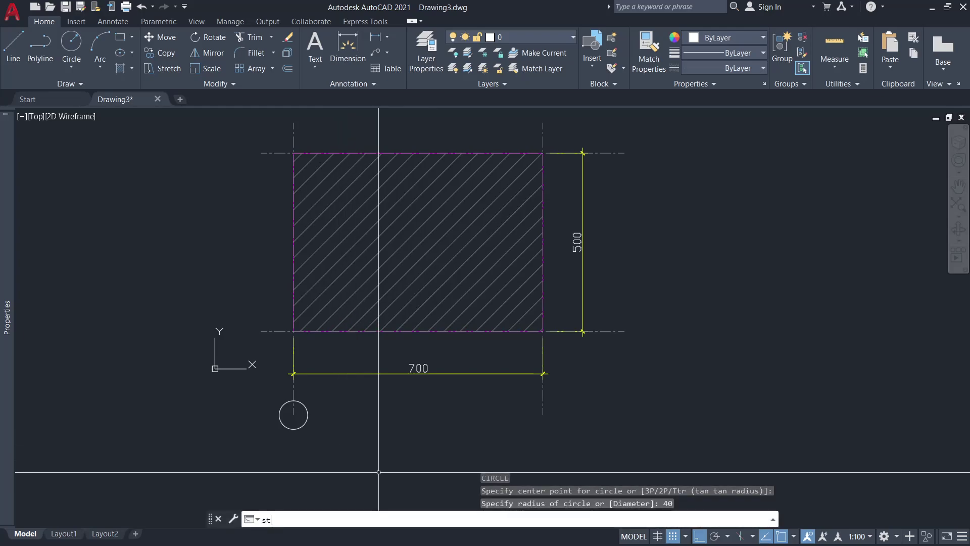
key(Return)
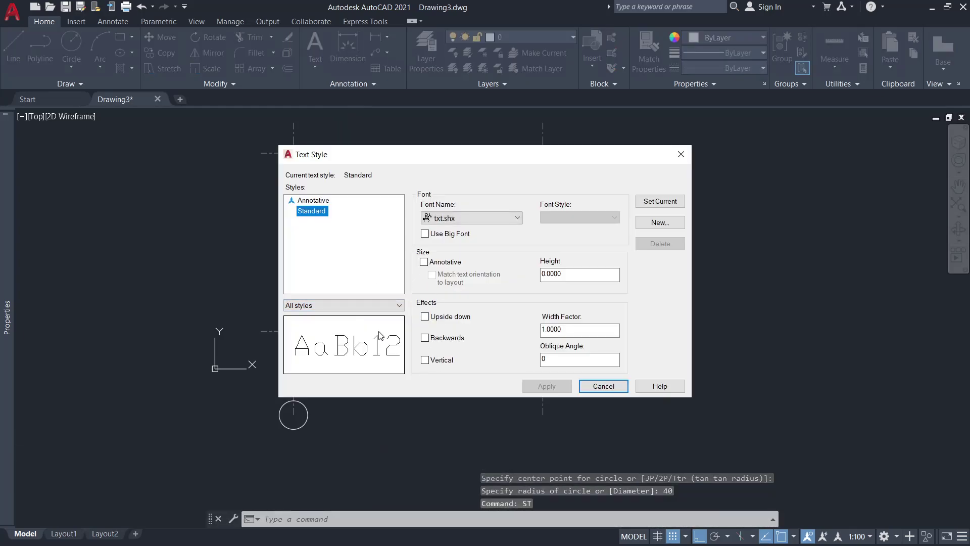
Change the Annotative text style's font to Arial and apply it.
click(474, 218)
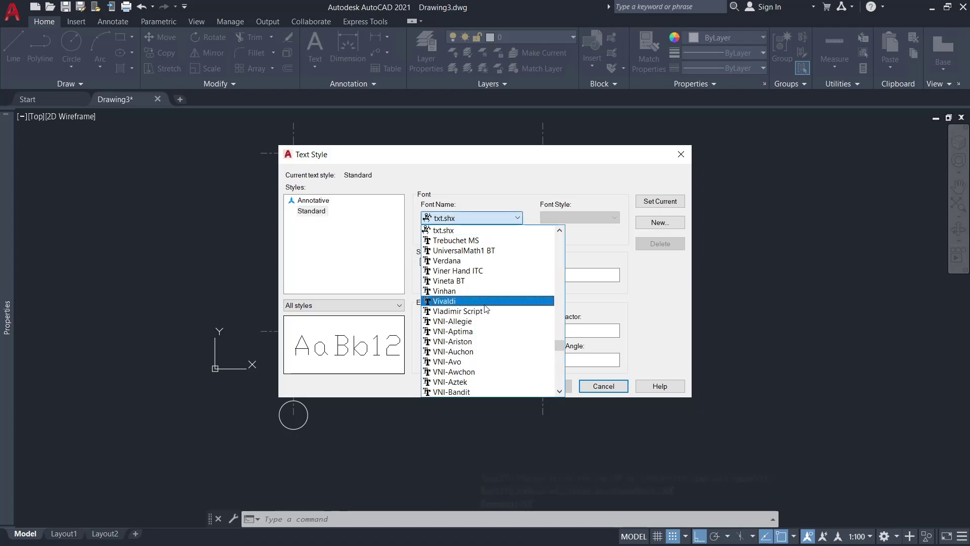
scroll(485, 288, up, 10)
scroll(485, 288, up, 20)
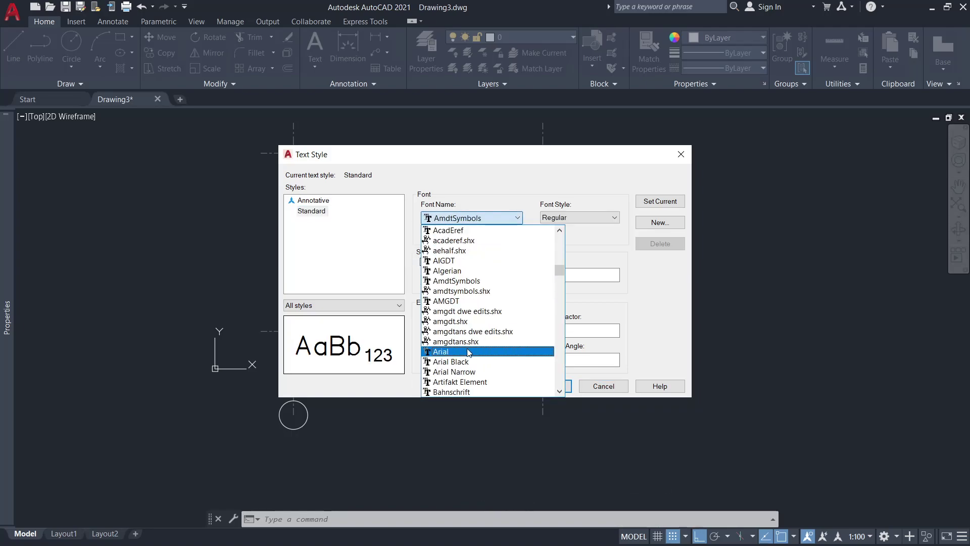
click(486, 351)
click(324, 200)
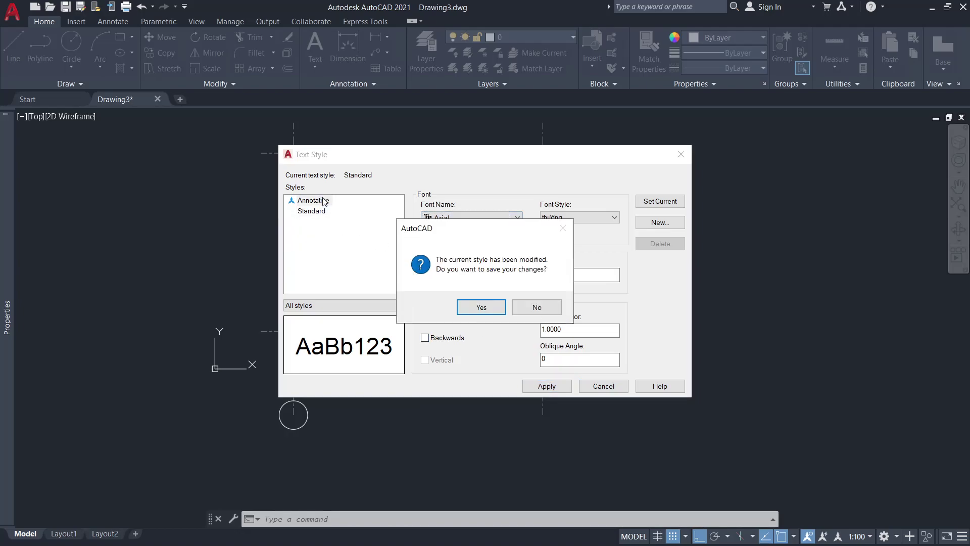
click(481, 306)
click(462, 221)
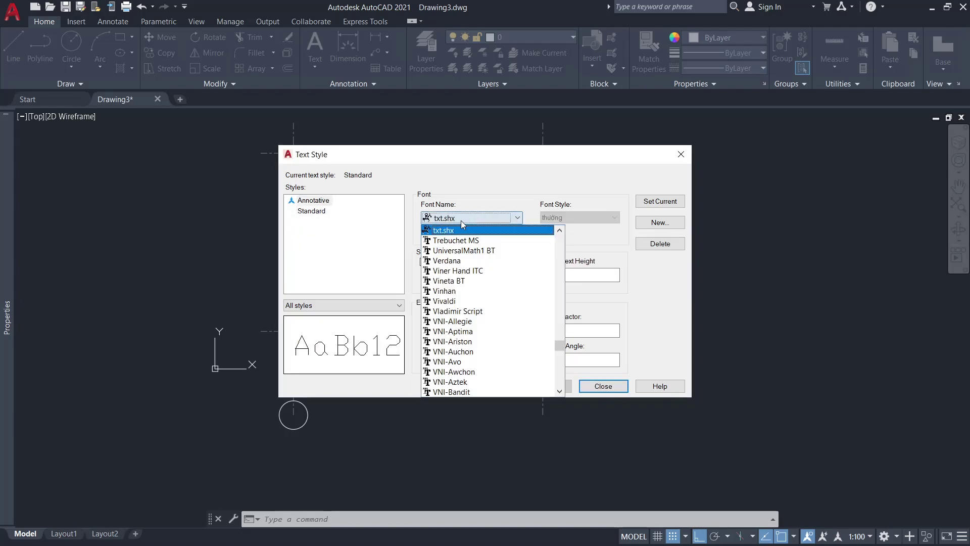
key(a)
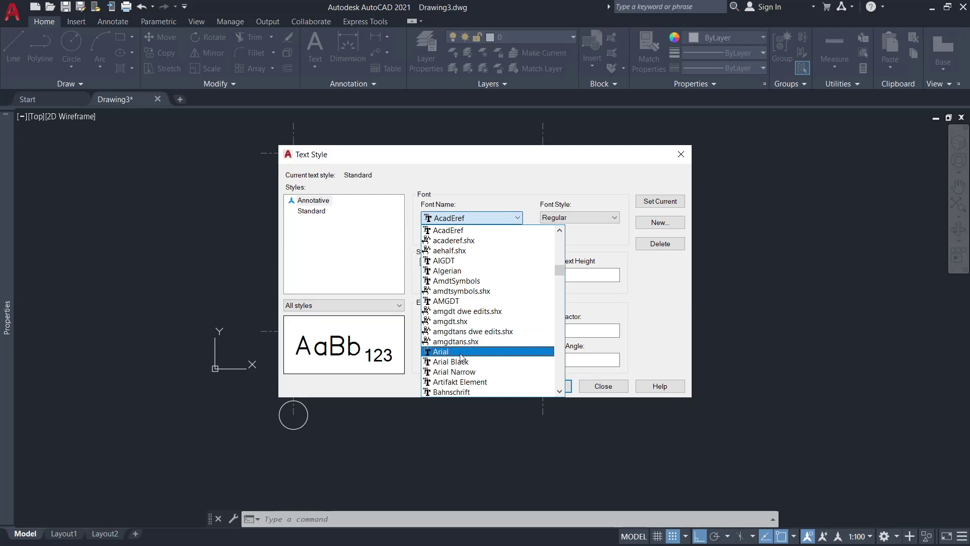
click(461, 355)
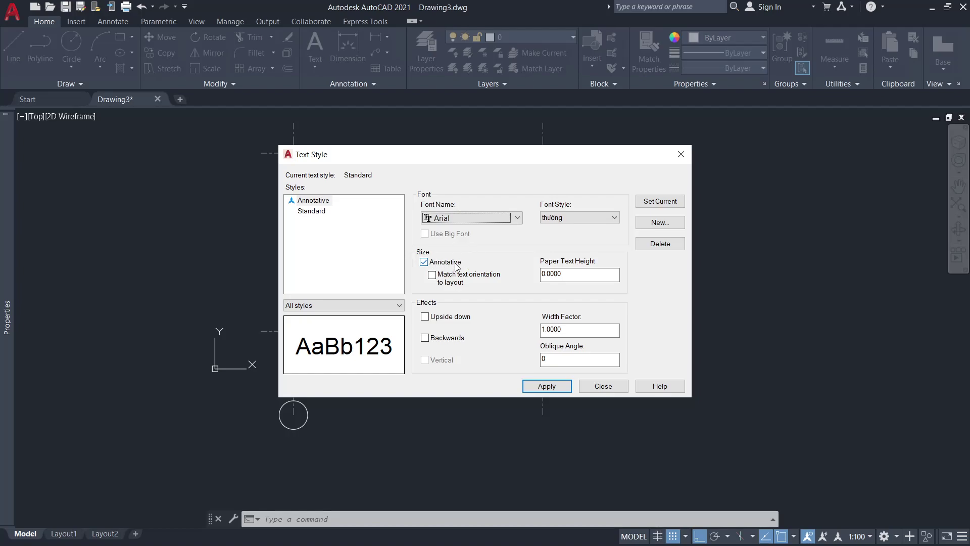
click(558, 384)
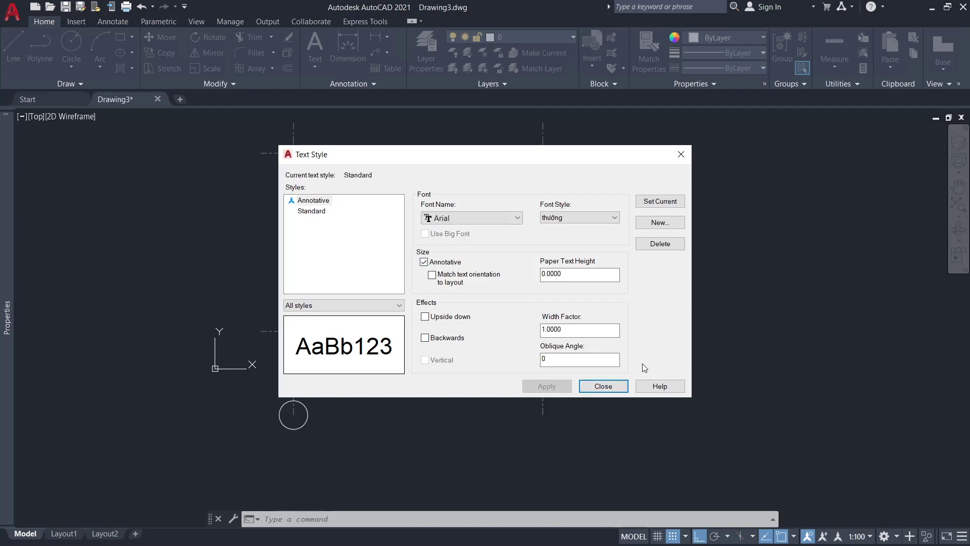
Make Annotative the current text style and close the Text Style dialog.
click(313, 201)
click(653, 202)
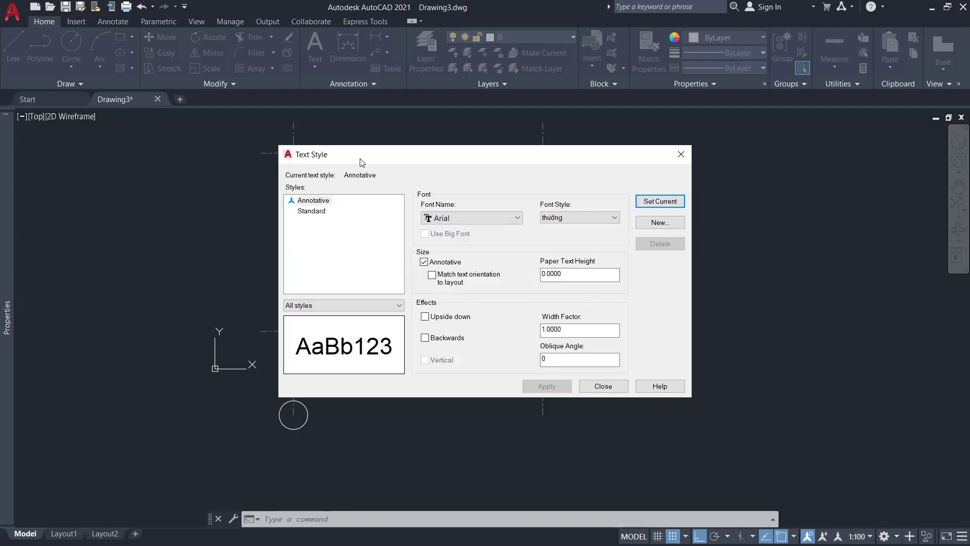
click(604, 386)
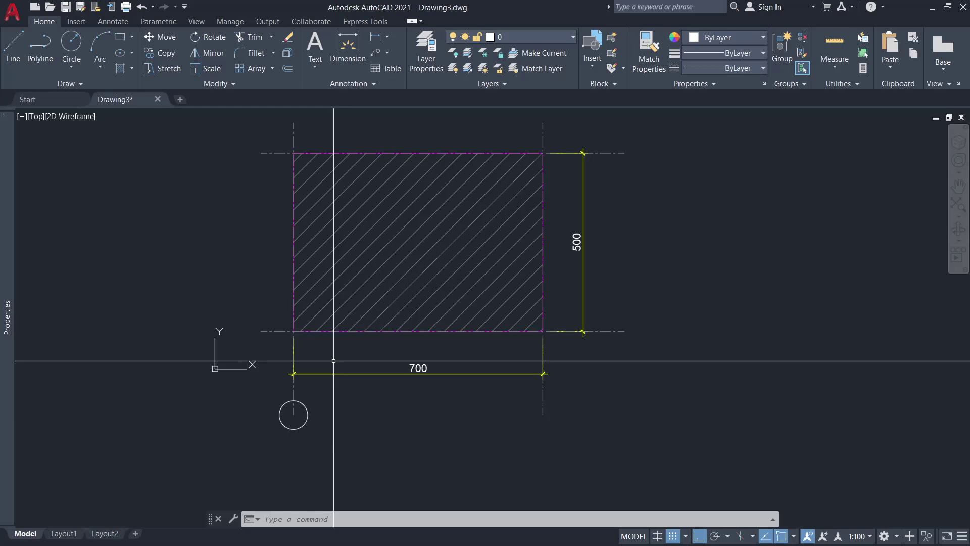
Define attribute tag 1, default 1, Middle center, height 0.35, at the circle's centre.
text(attdef)
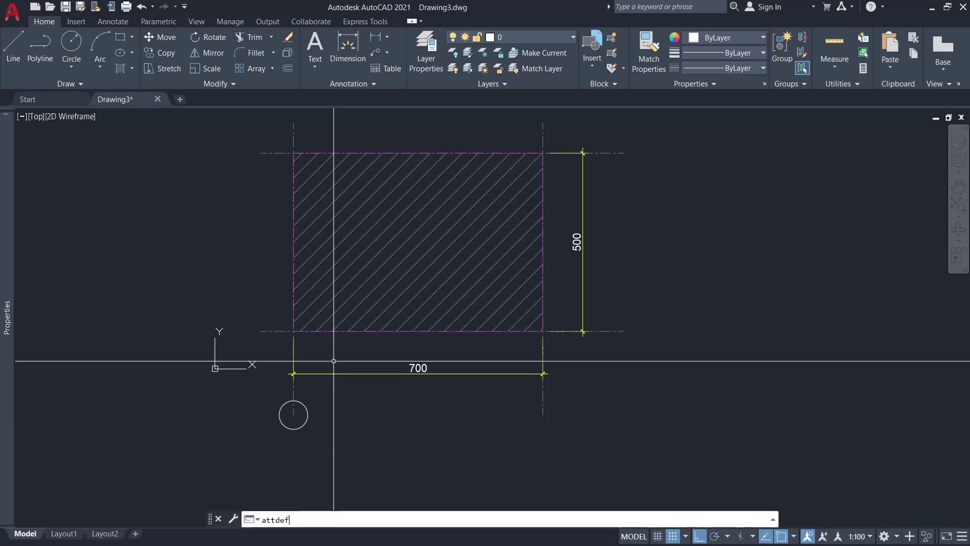
key(Return)
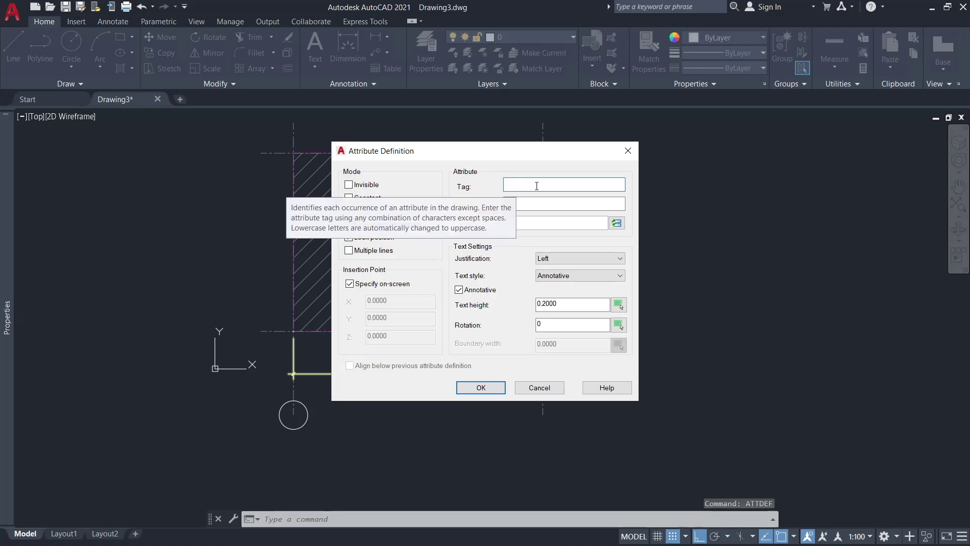
text(1)
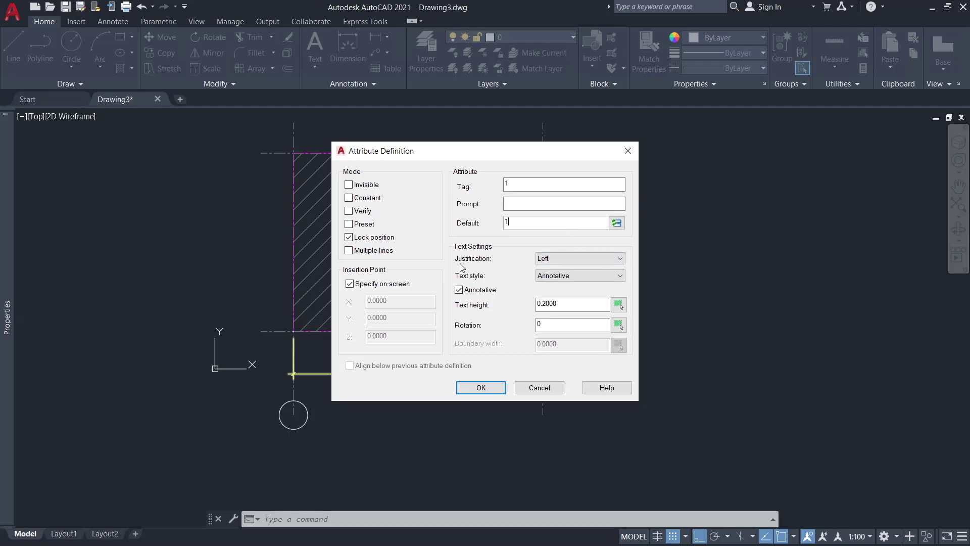
click(597, 260)
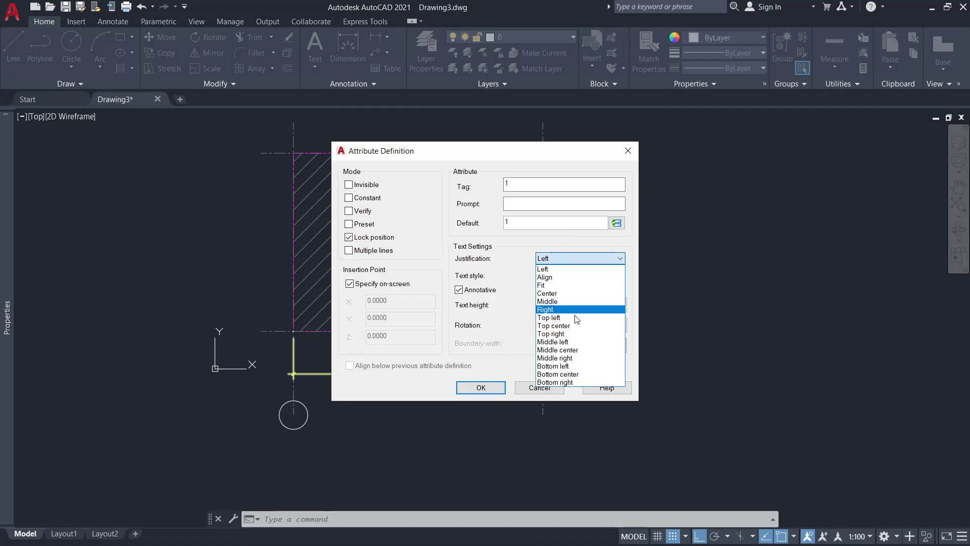
click(584, 350)
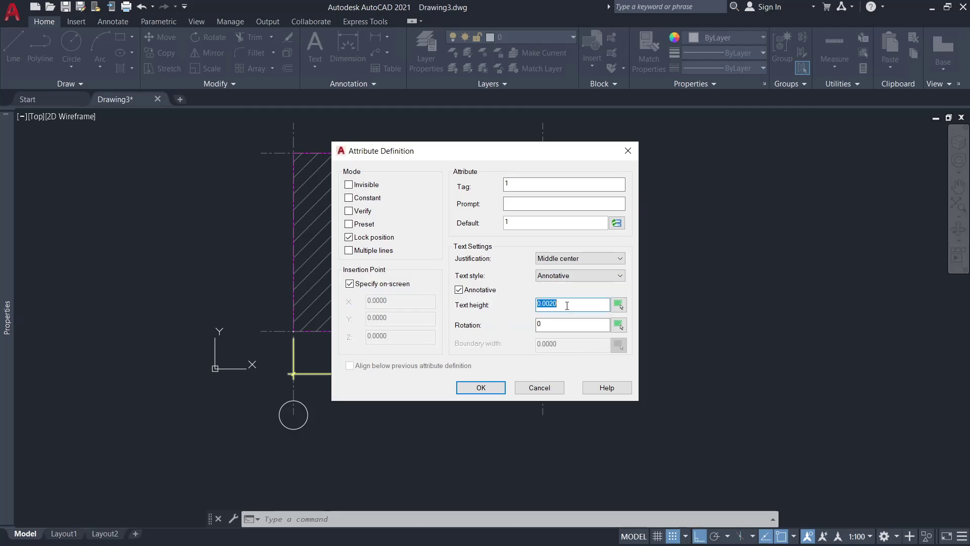
text(0.35)
click(479, 387)
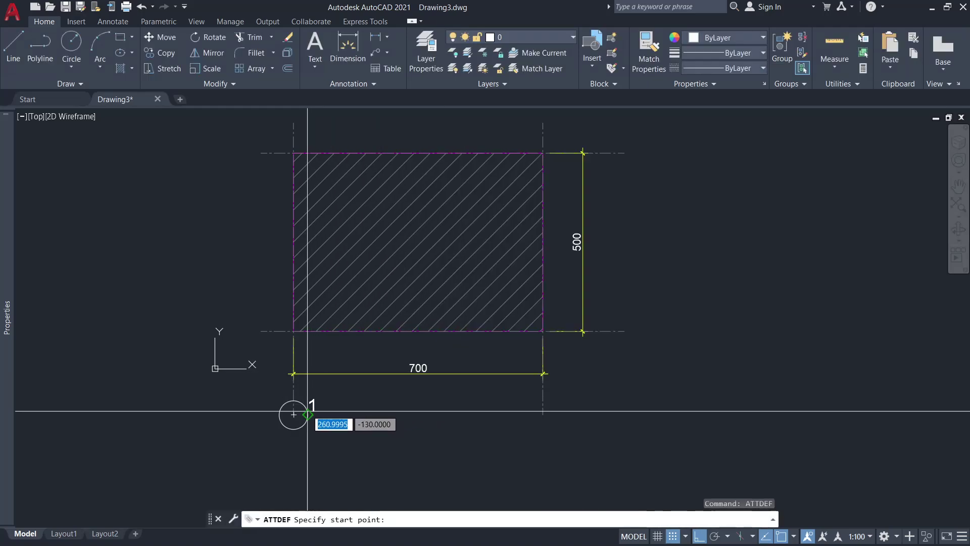
key(Escape)
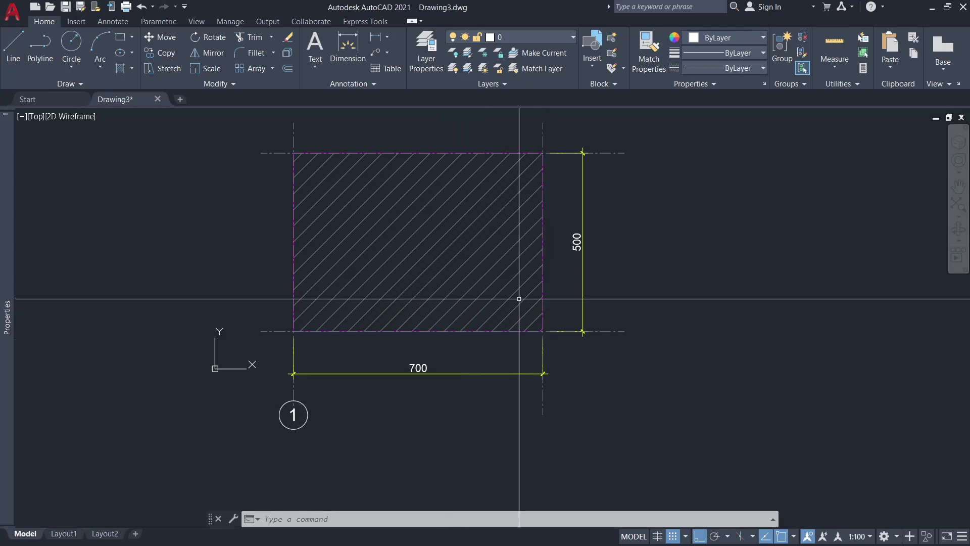
Make the circle and attribute an annotative block 'truc', based at the circle's centre, value 1.
text(B)
key(Return)
text(truc)
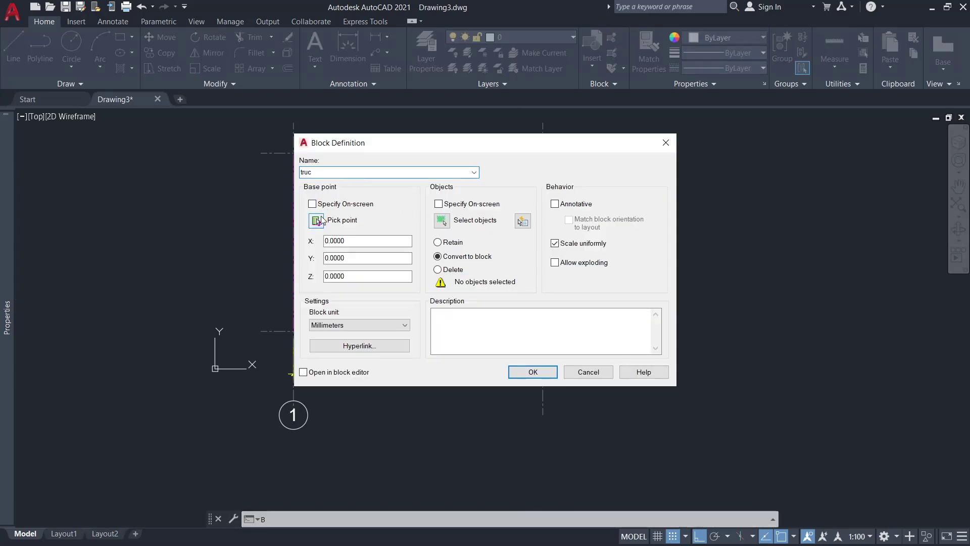
click(320, 221)
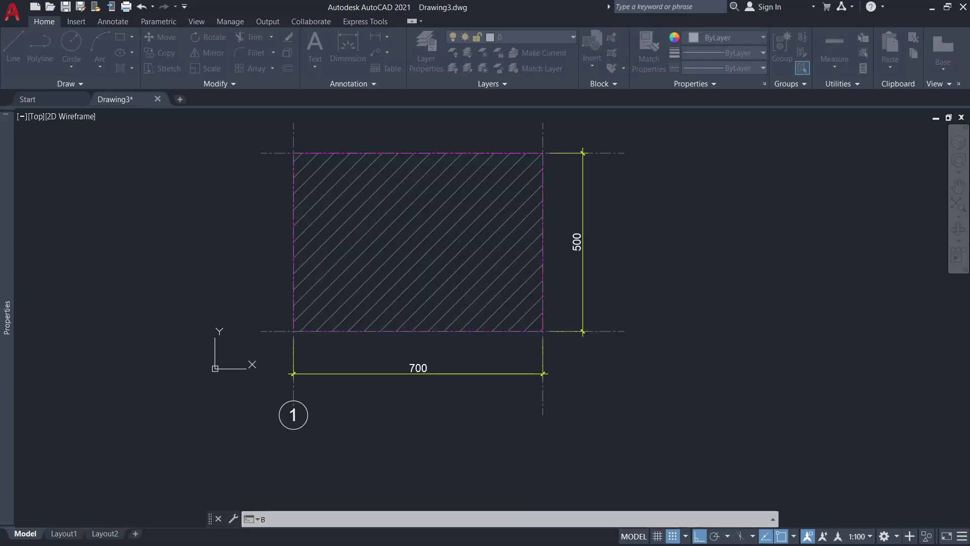
click(293, 415)
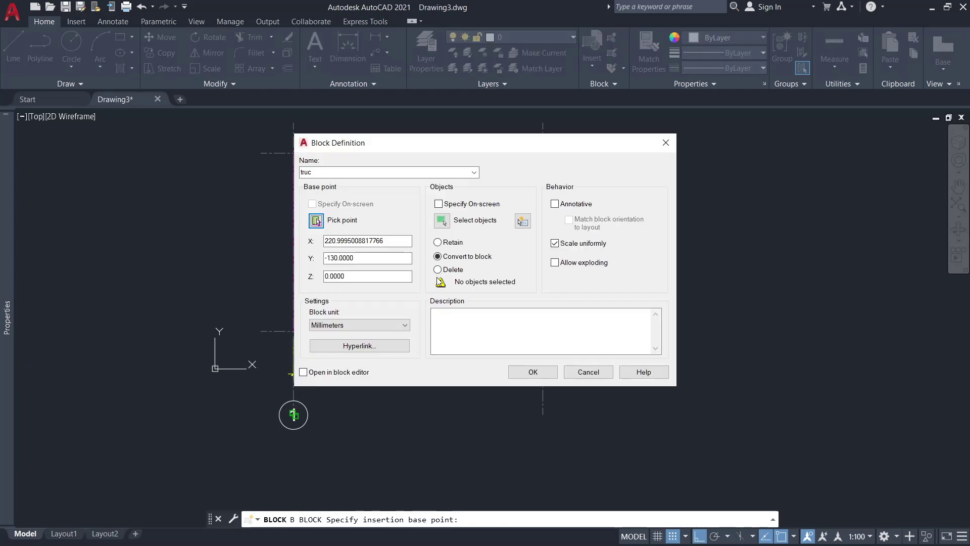
click(443, 220)
click(250, 387)
click(354, 424)
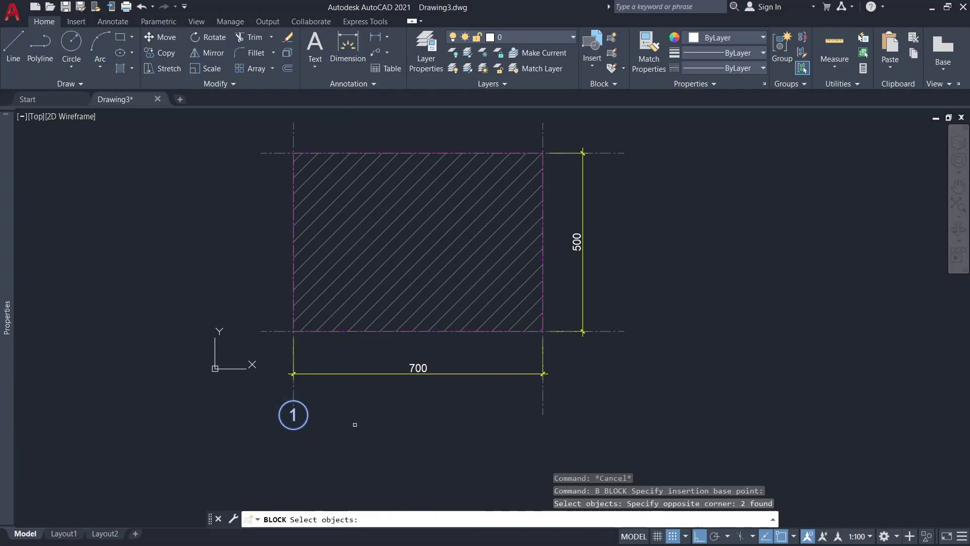
key(Return)
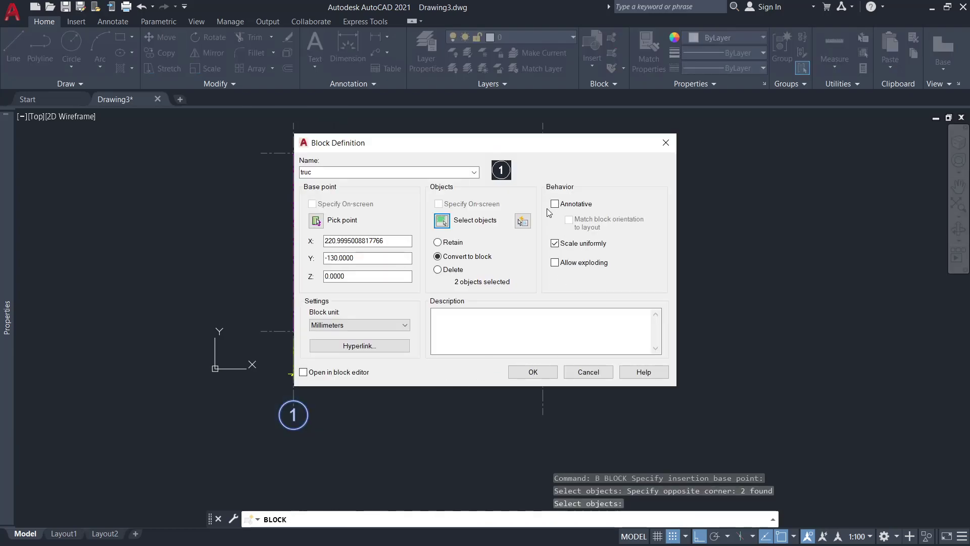
click(555, 204)
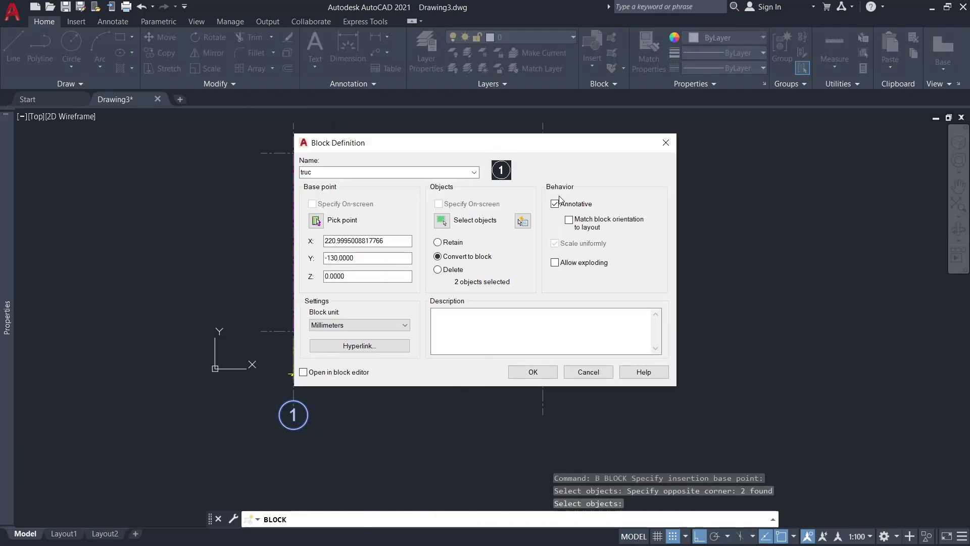
click(543, 375)
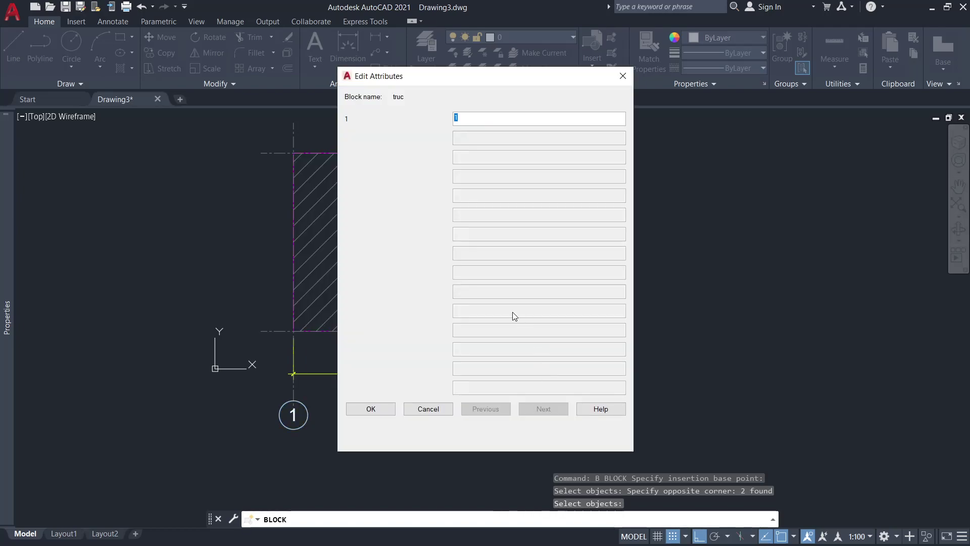
click(373, 410)
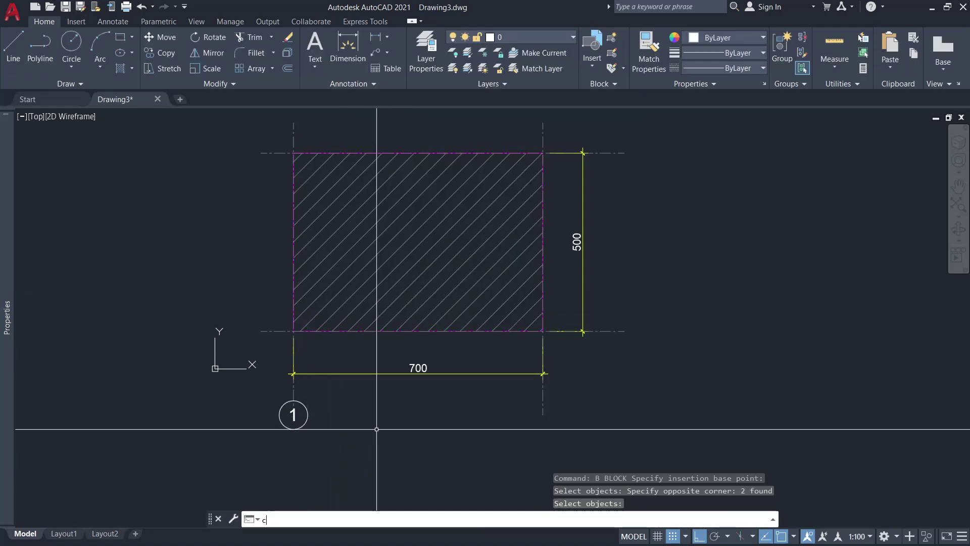
Copy the truc bubble below the rectangle's right edge and beside its top edge.
text(cp)
key(Return)
click(329, 391)
click(265, 440)
key(Return)
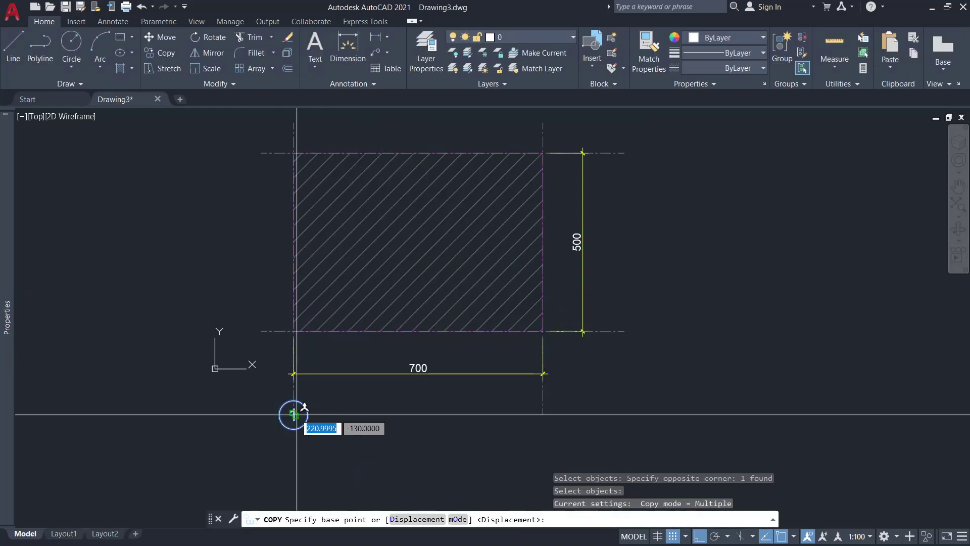
click(293, 414)
click(543, 415)
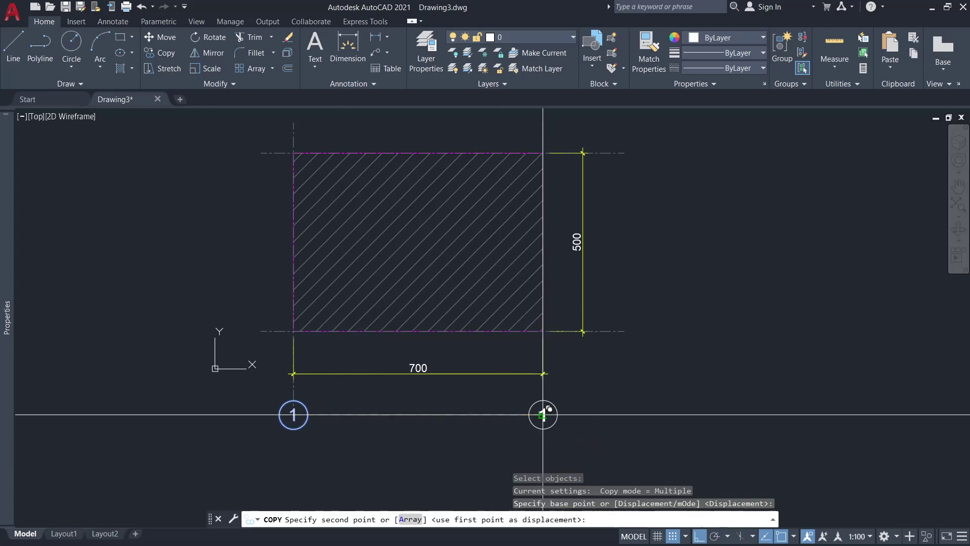
click(624, 152)
key(Escape)
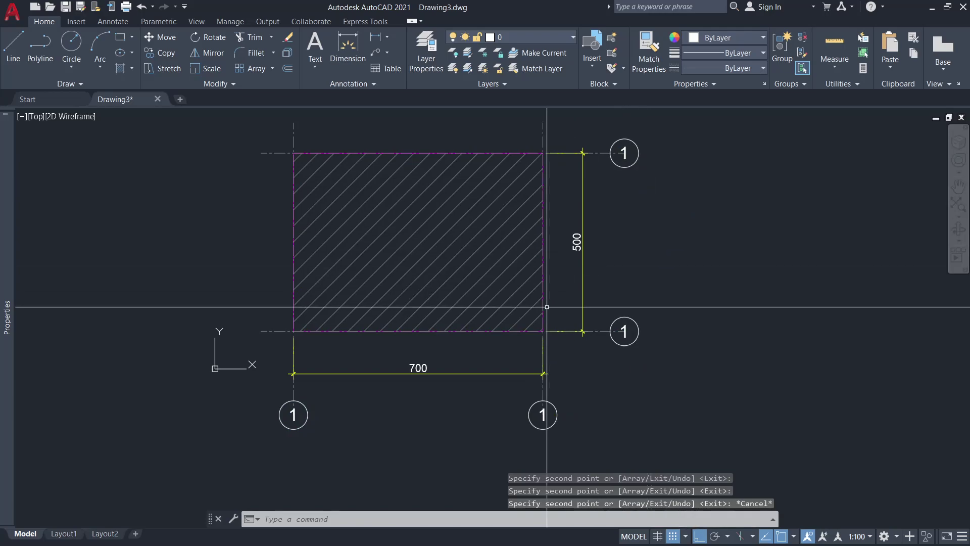
Relabel the copied grid bubbles 2, A and B.
double_click(544, 415)
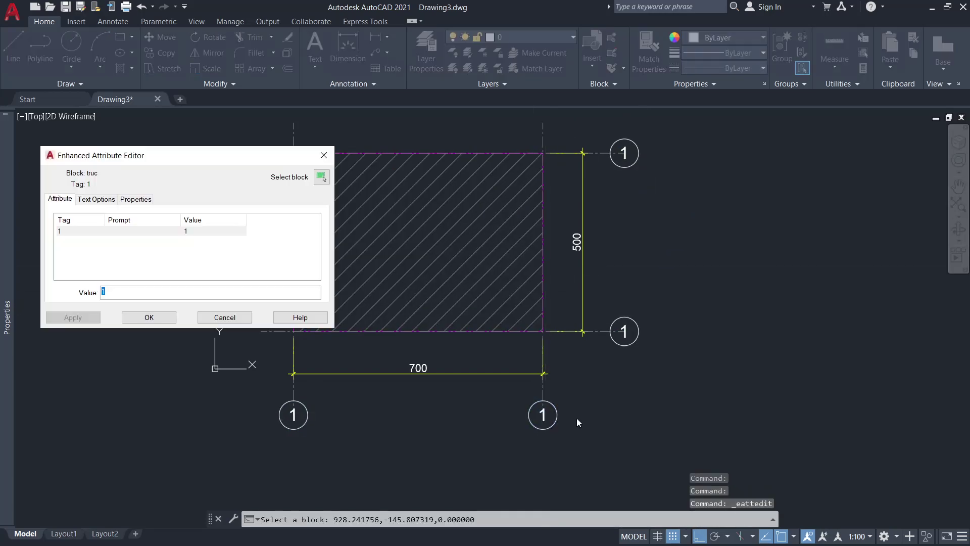
text(2)
click(168, 322)
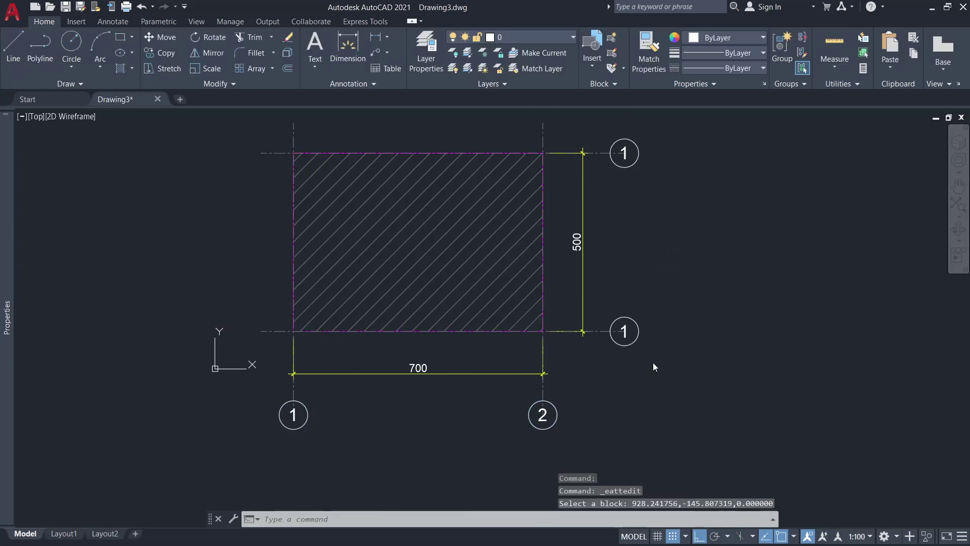
click(624, 332)
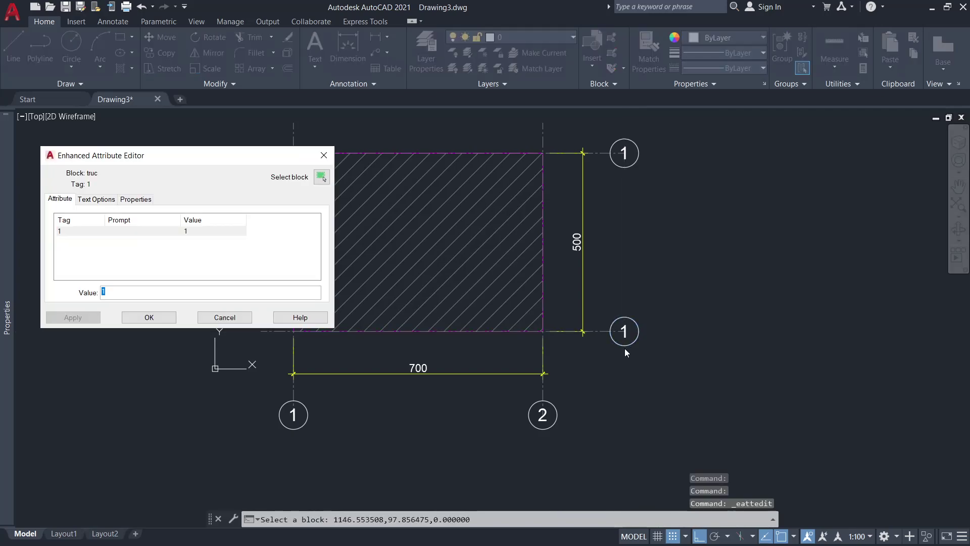
text(A)
click(149, 317)
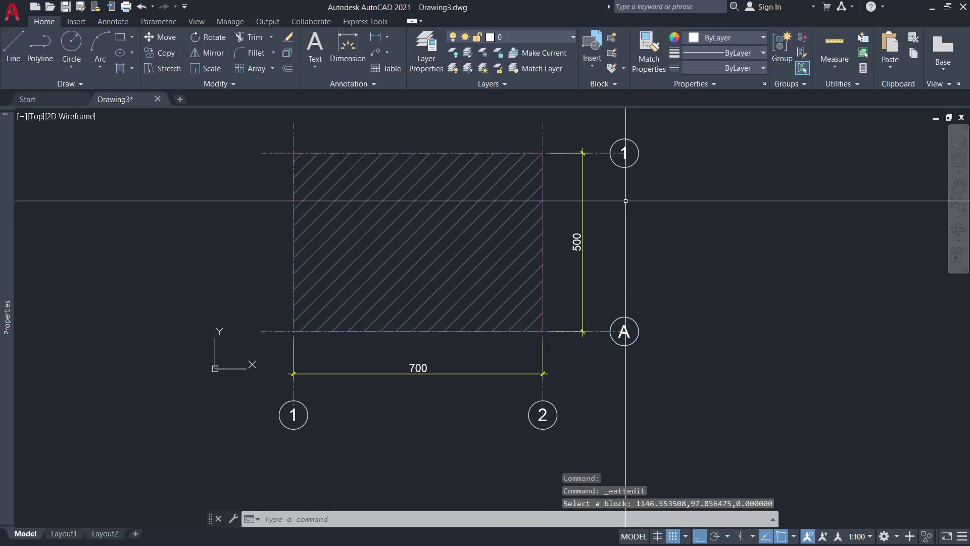
click(624, 153)
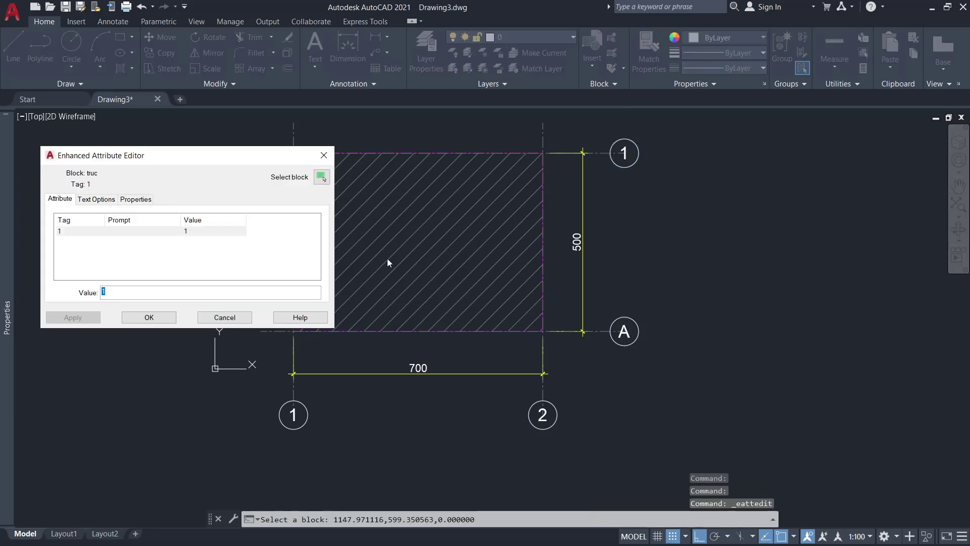
text(B)
click(149, 317)
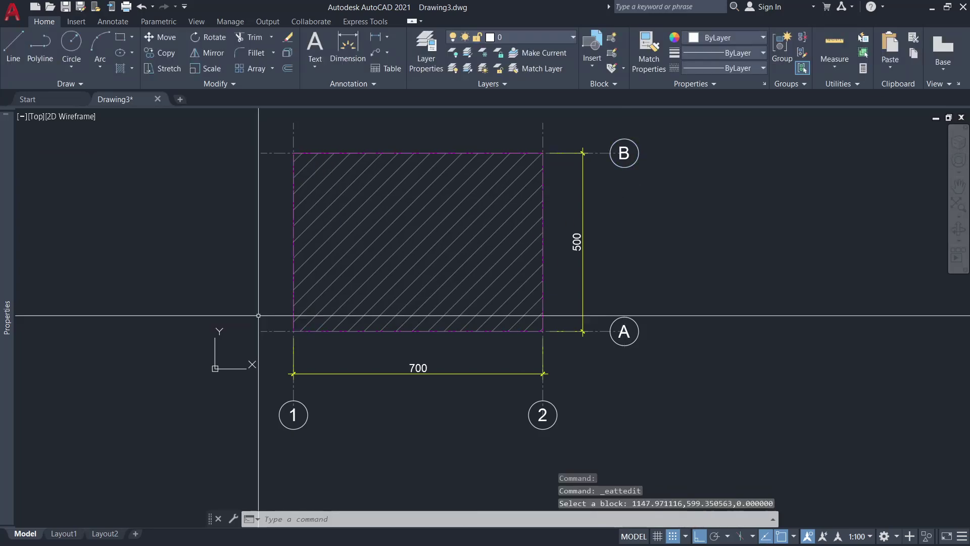
scroll(627, 318, down, 2)
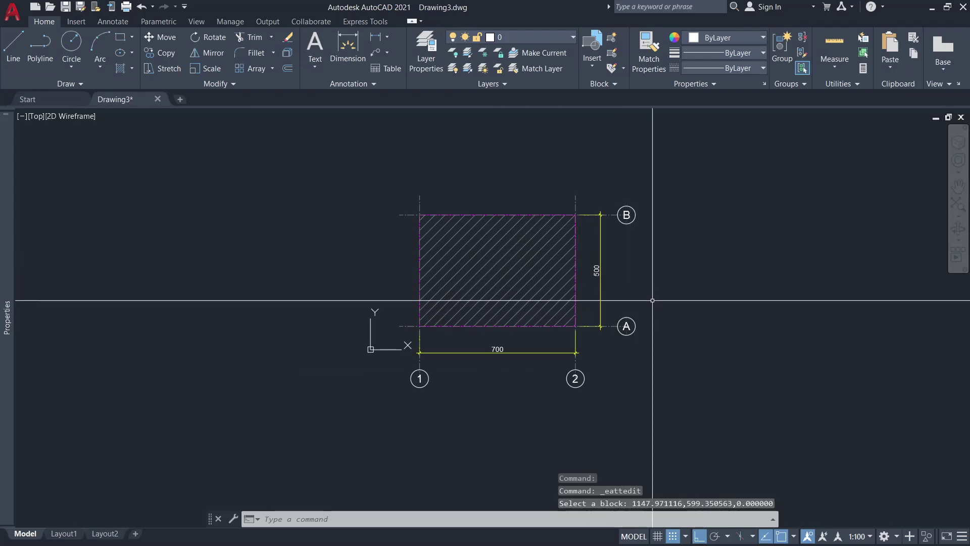
scroll(654, 296, up, 2)
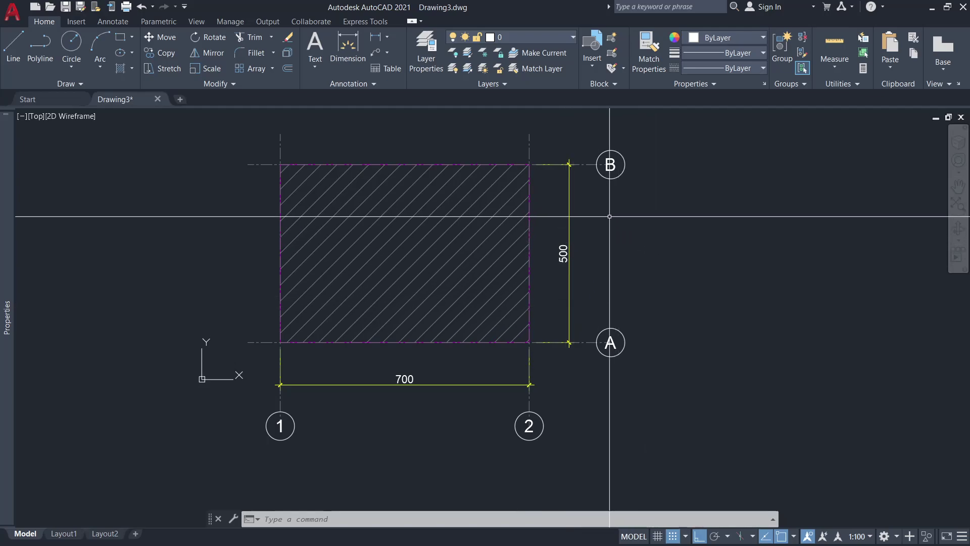
Write multiline text SAMPLE inside the rectangle, centred with Middle Center justification.
text(t)
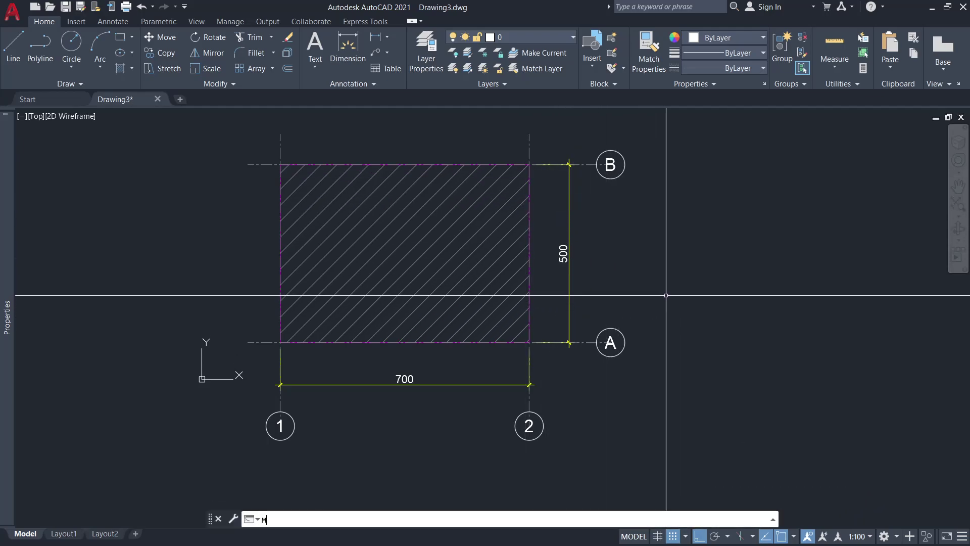
key(Return)
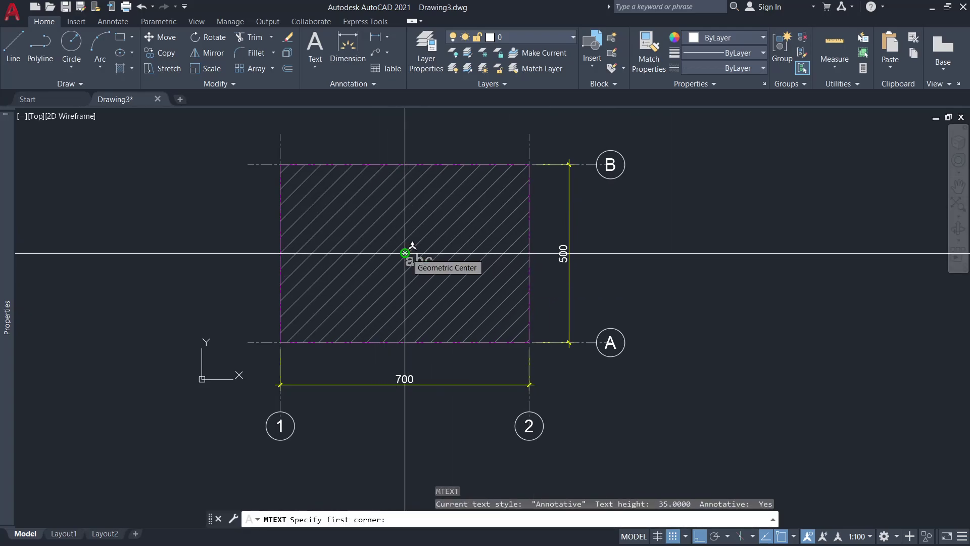
click(356, 224)
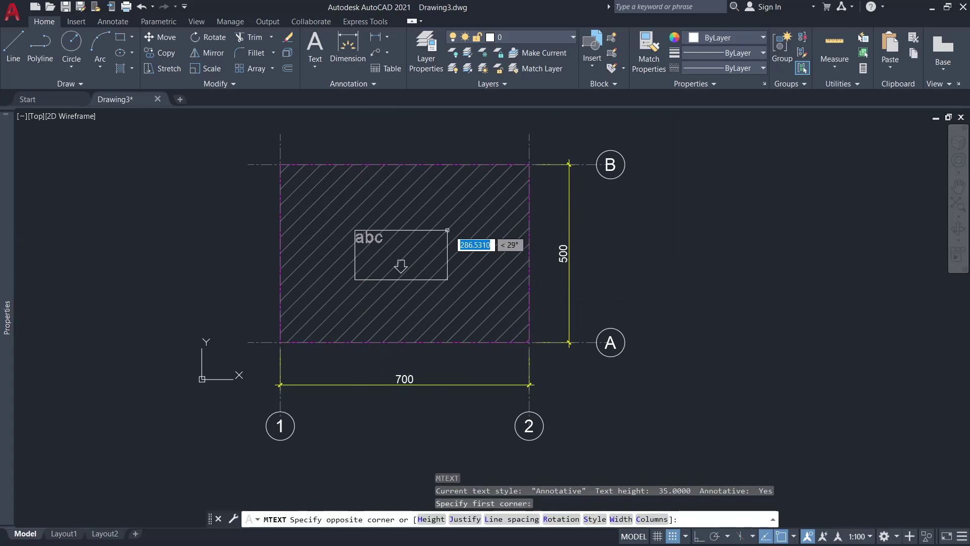
click(471, 279)
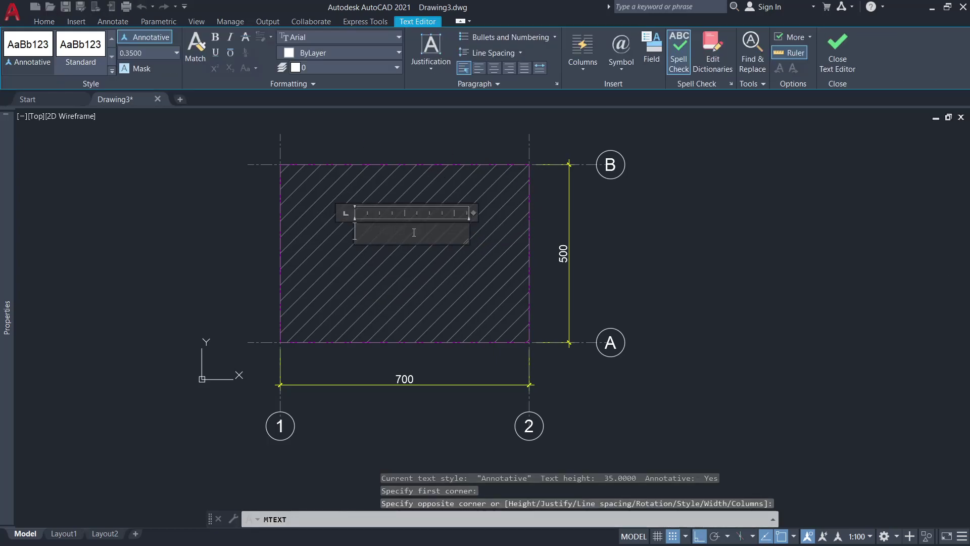
text(SAMPLE)
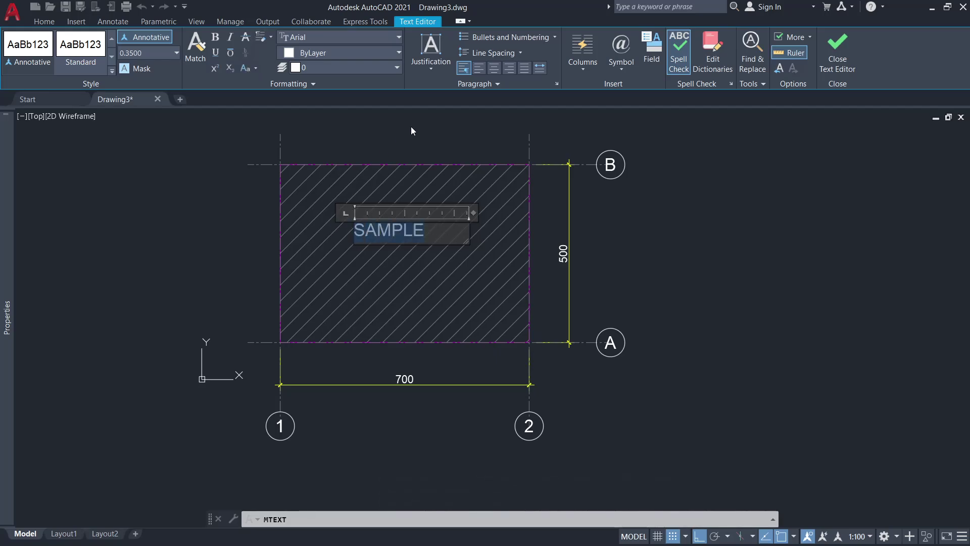
click(492, 68)
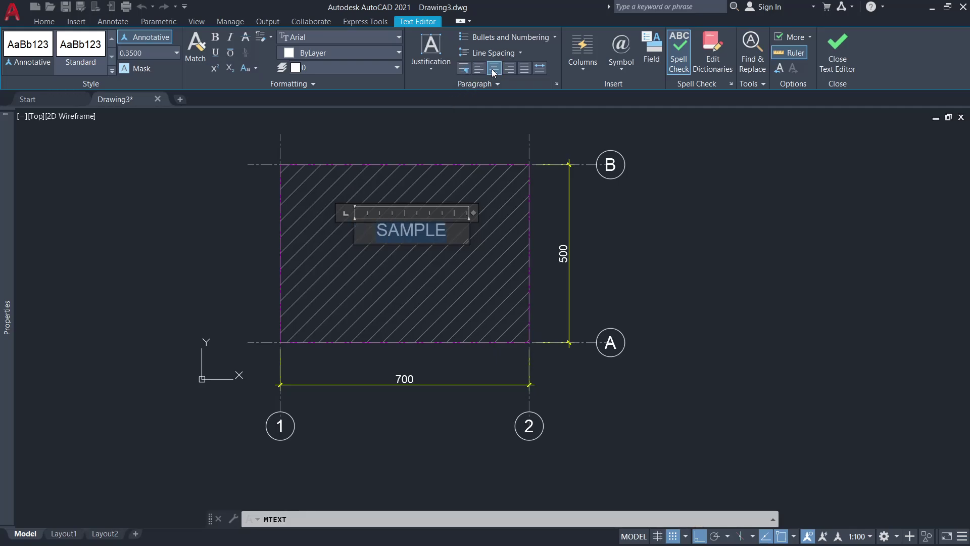
click(432, 71)
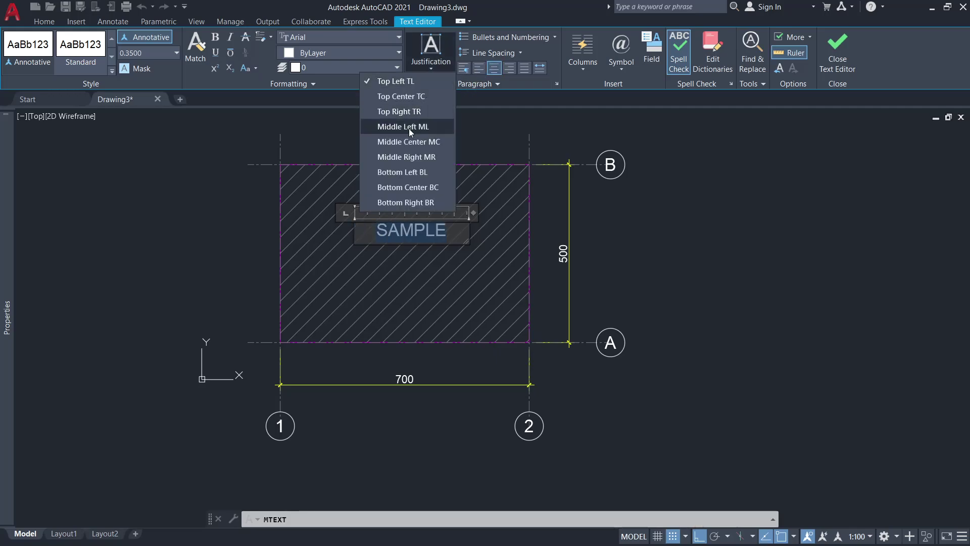
click(410, 143)
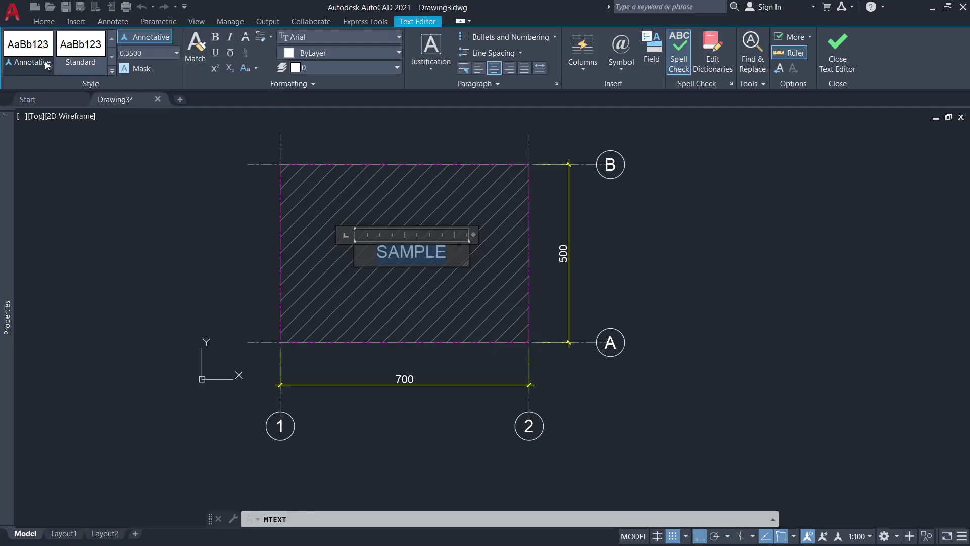
click(848, 59)
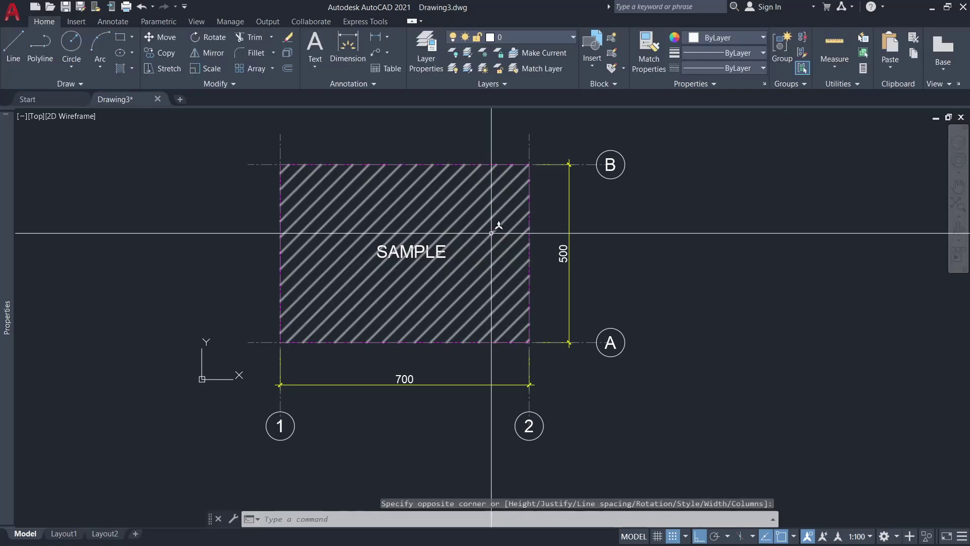
Grip-move SAMPLE to the rectangle's centre using Mid Between 2 Points on its corners.
click(412, 251)
scroll(412, 251, up, 2)
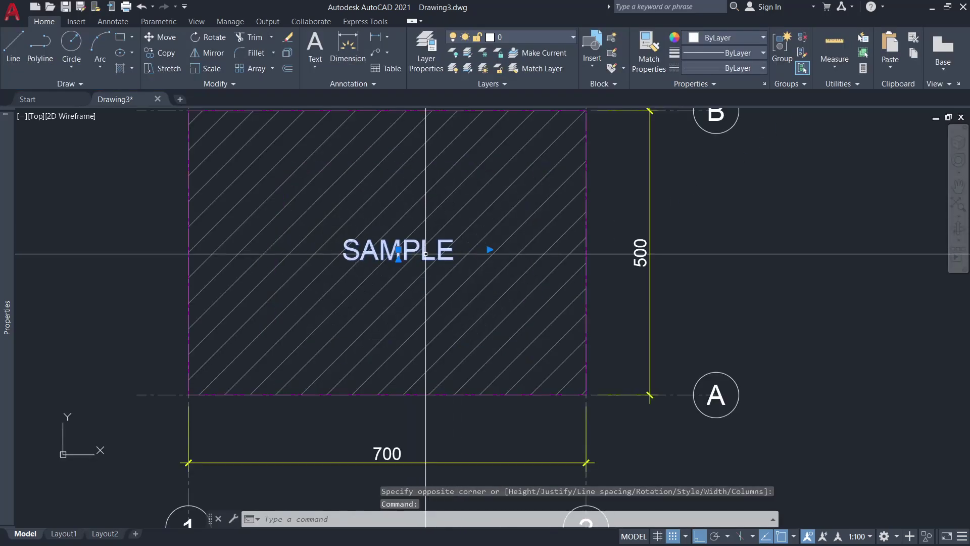
click(398, 249)
scroll(459, 220, down, 2)
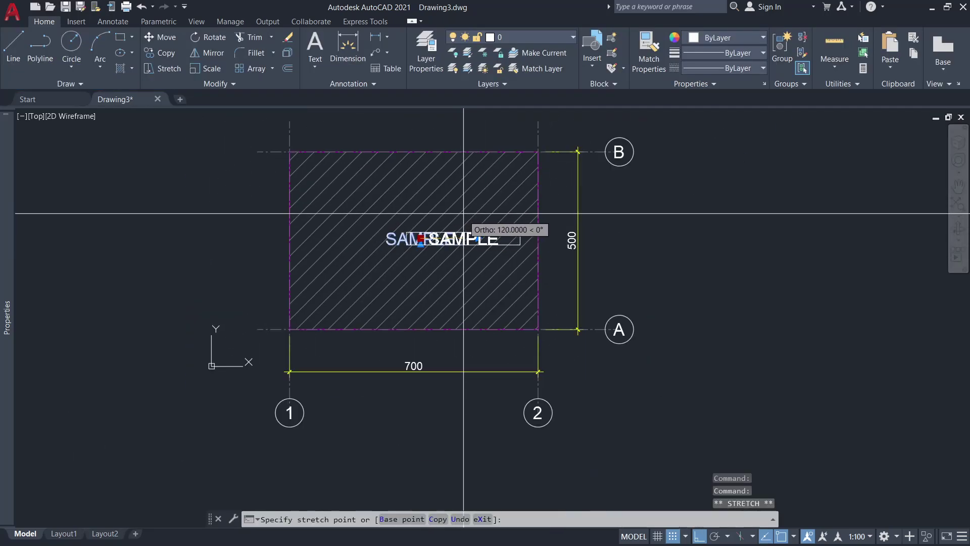
key(F8)
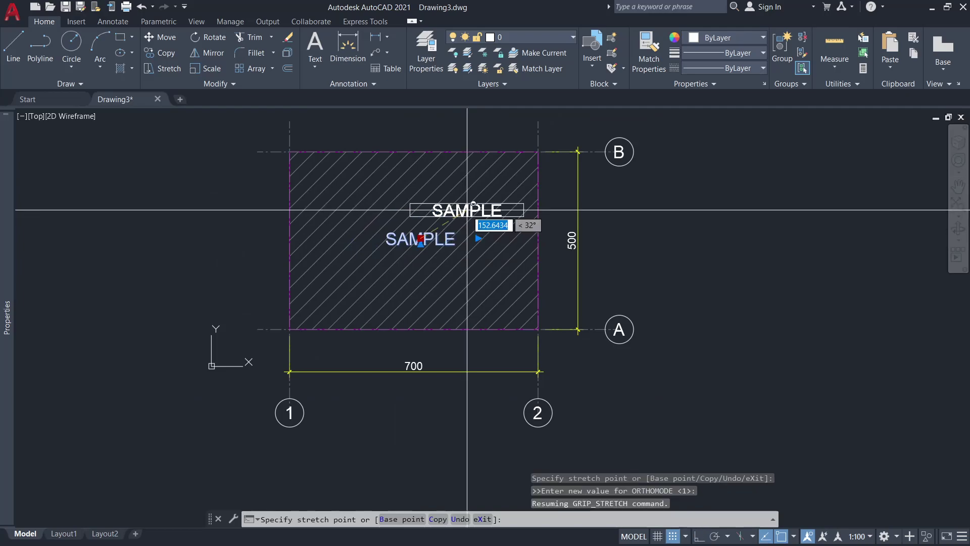
shift+right_click(466, 209)
key(Escape)
click(538, 152)
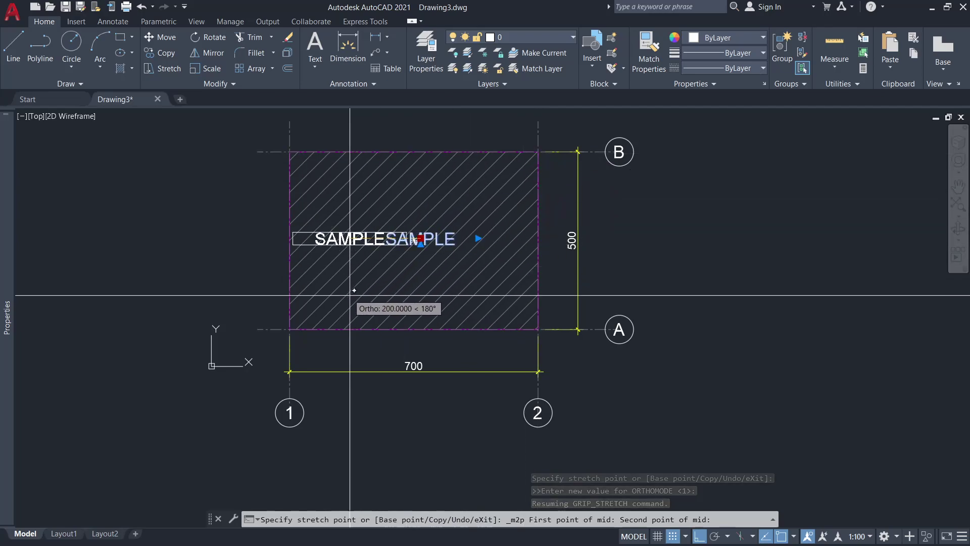
click(290, 328)
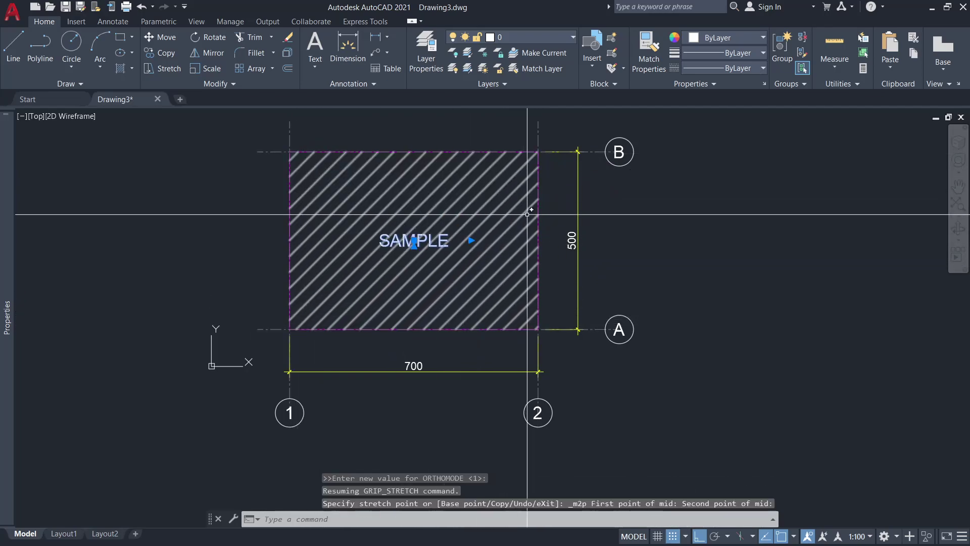
key(Escape)
scroll(527, 214, down, 4)
scroll(492, 286, up, 2)
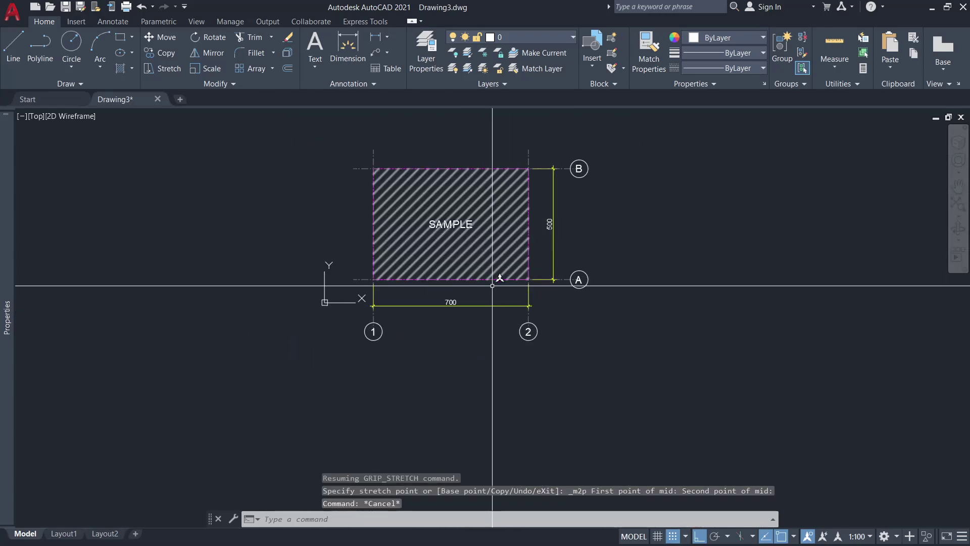
scroll(485, 243, up, 4)
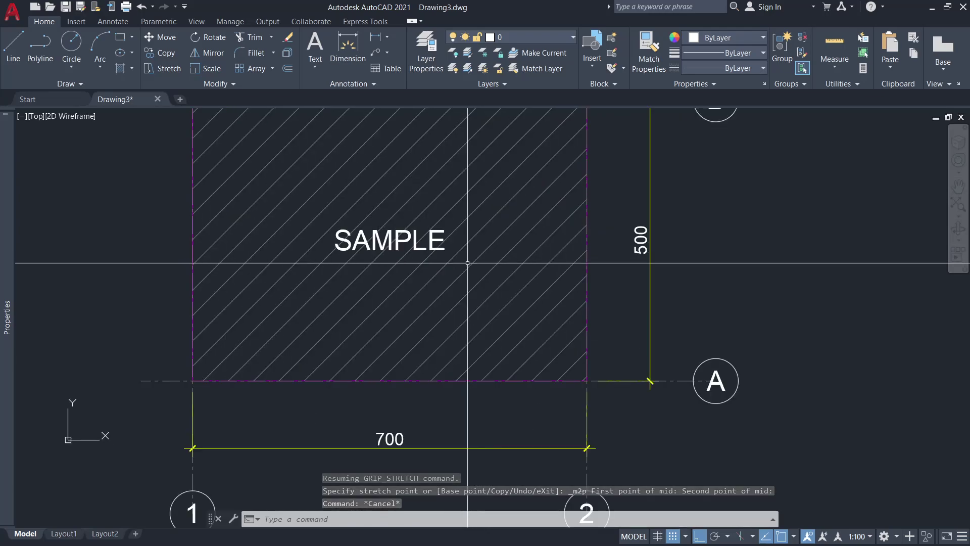
scroll(450, 353, down, 2)
scroll(450, 389, down, 2)
scroll(452, 386, up, 2)
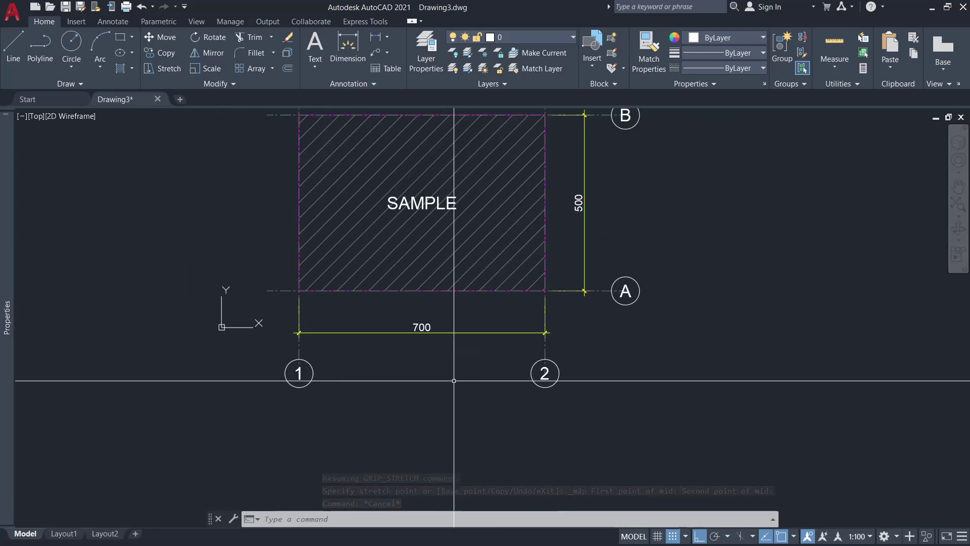
Place middle-centred single-line text TEST ANNOTATIVE below the rectangle at default height and rotation.
text(text)
key(Return)
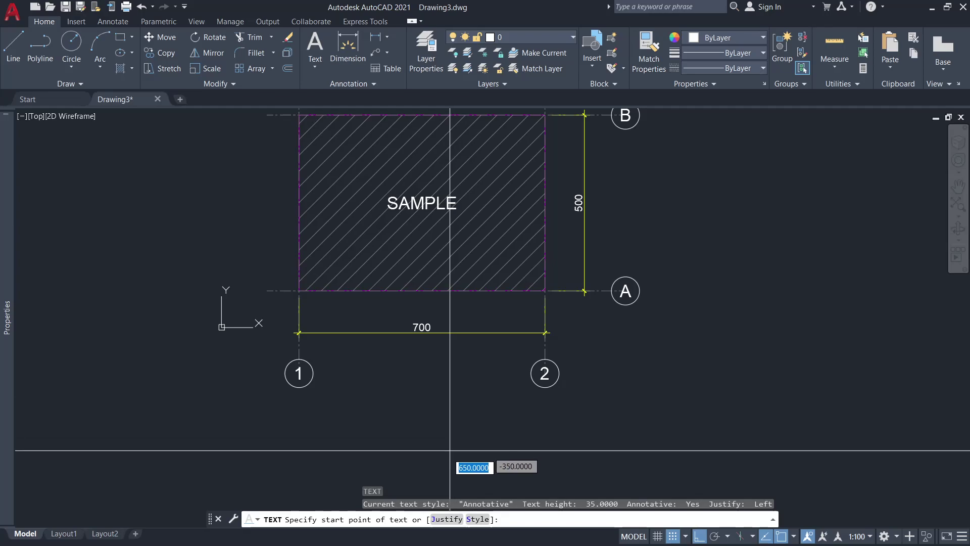
click(447, 519)
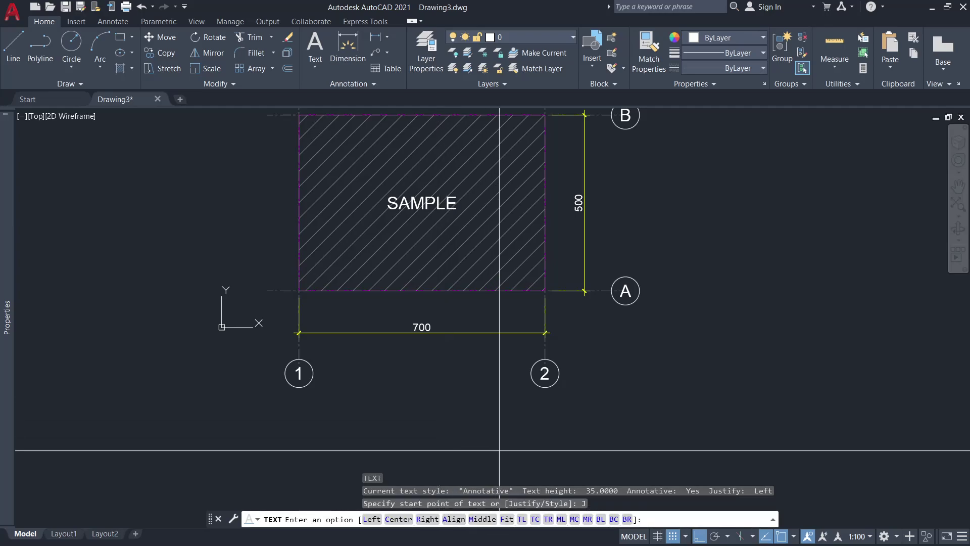
click(574, 519)
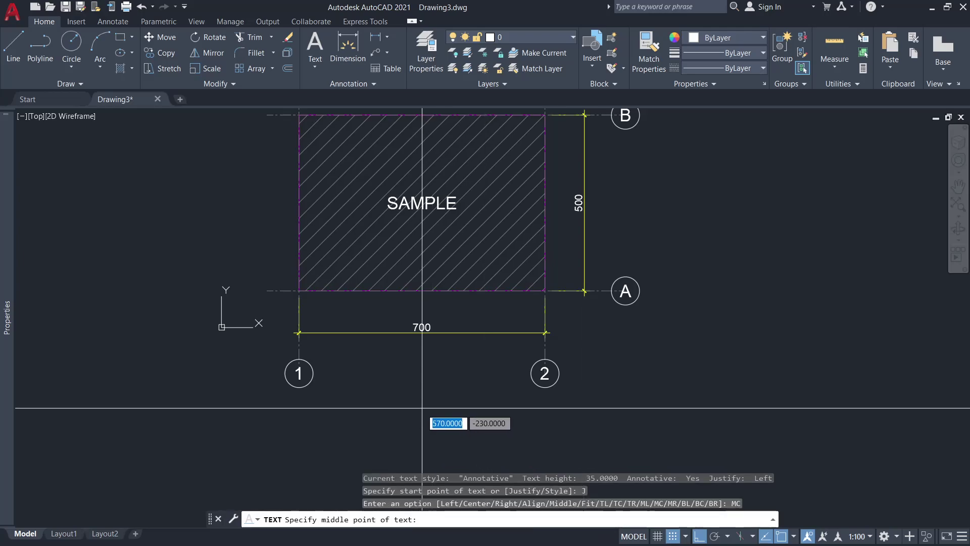
click(422, 415)
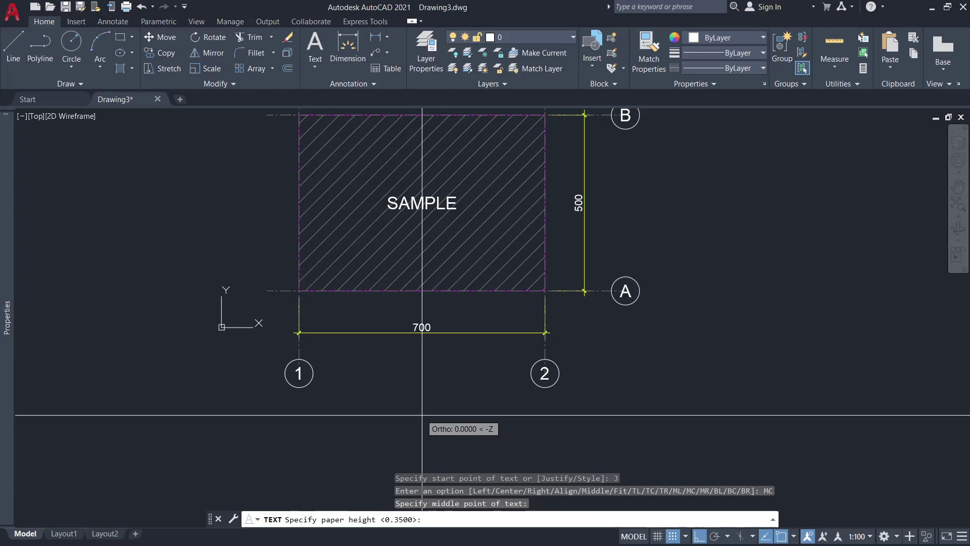
key(Return)
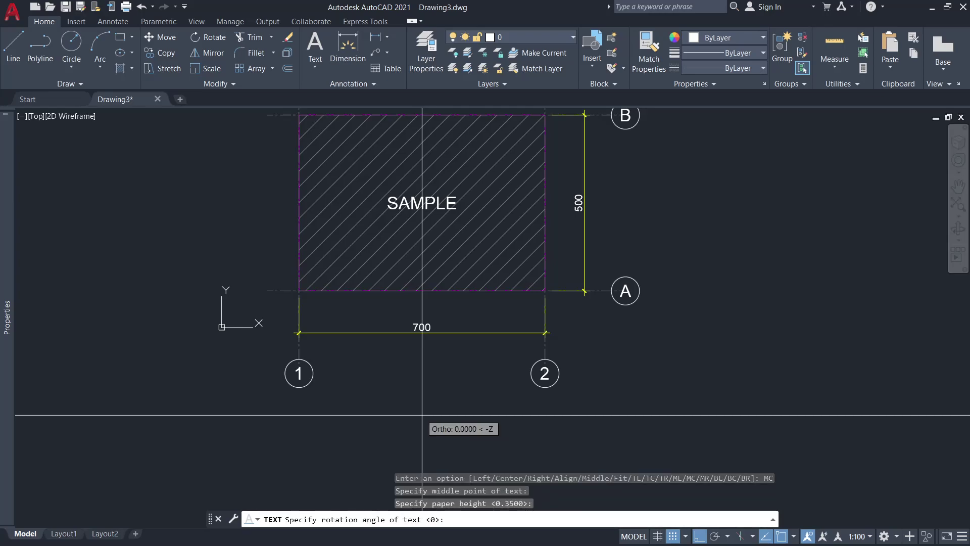
key(Return)
text(TEST)
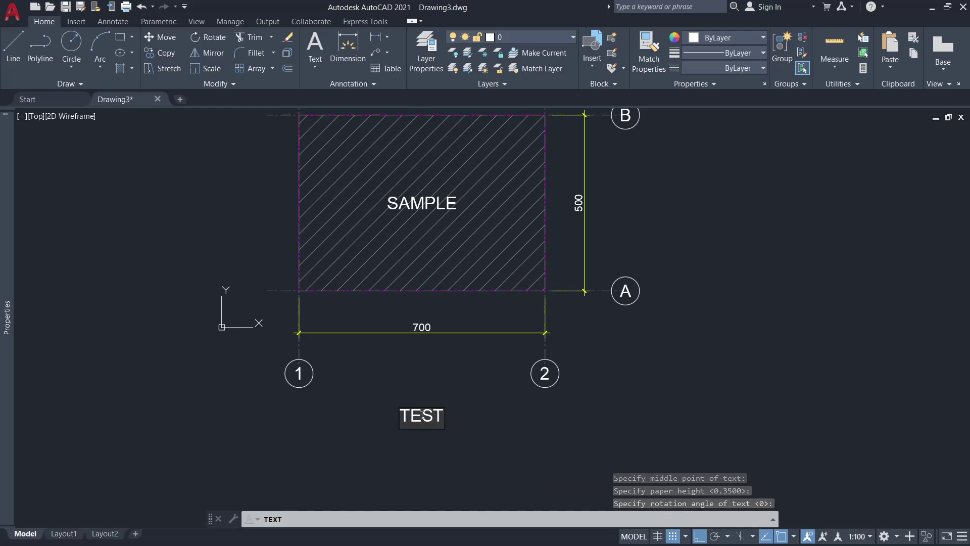
text( ANN)
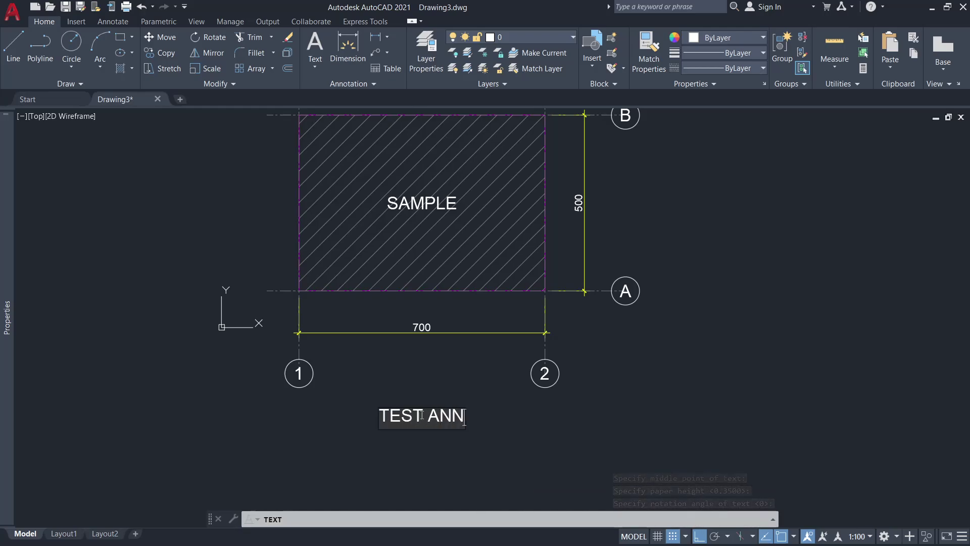
text(OTATI)
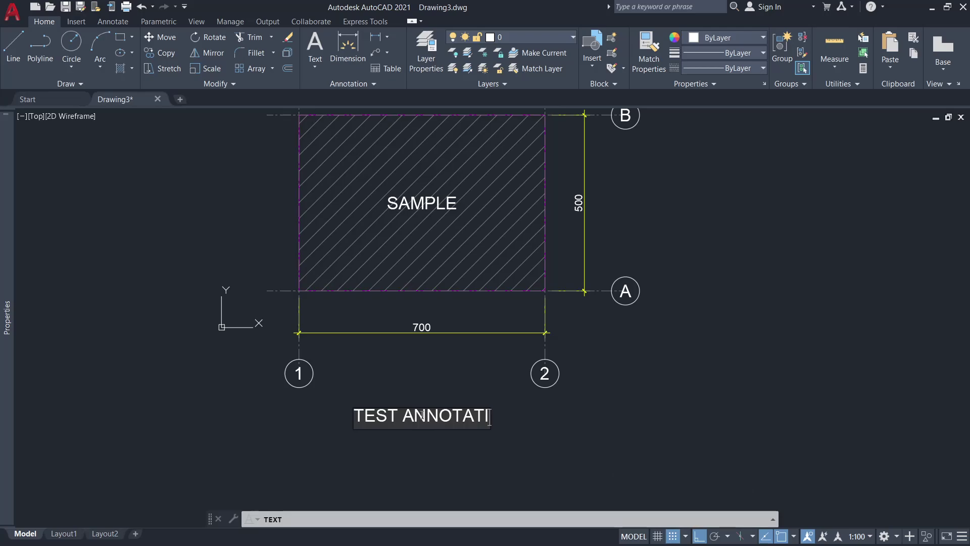
text(VE)
key(Return)
key(Escape)
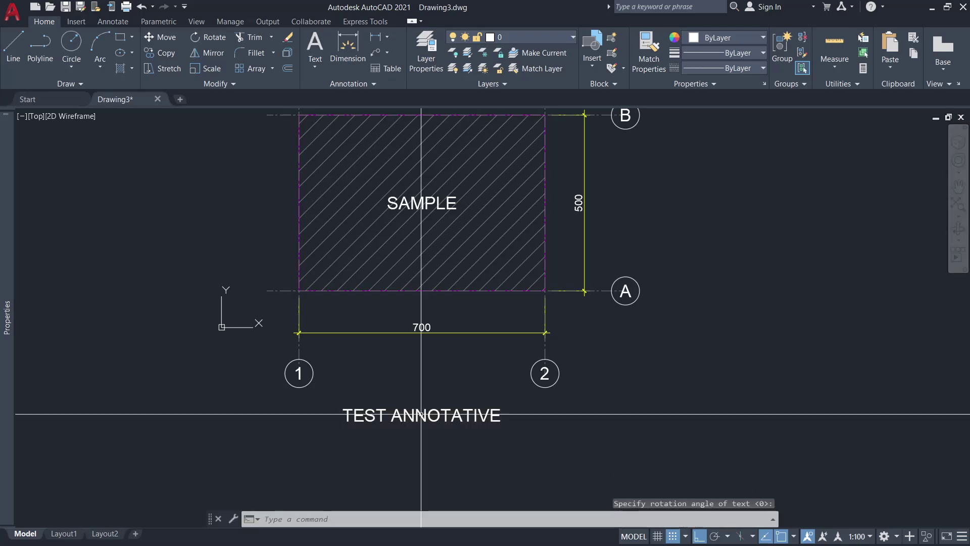
Begin moving the TEST ANNOTATIVE text, then cancel, leaving it in place.
text(m)
key(Return)
click(485, 444)
click(475, 412)
key(Return)
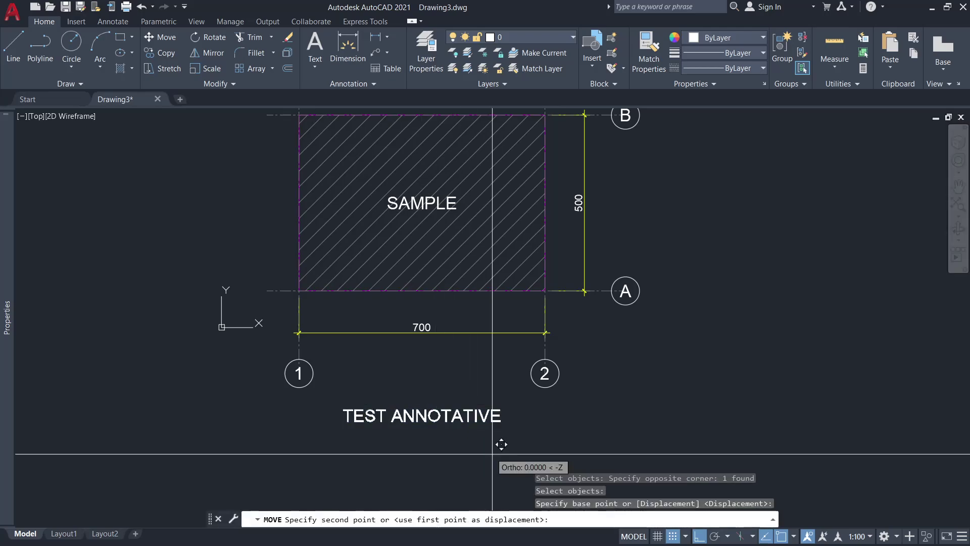
click(493, 451)
key(Escape)
scroll(660, 290, down, 2)
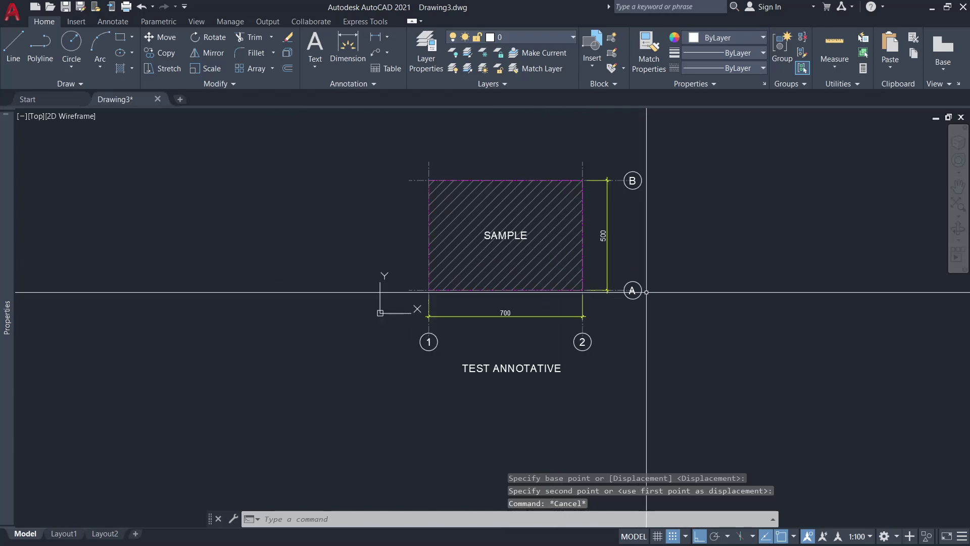
scroll(661, 291, down, 1)
scroll(661, 290, up, 2)
scroll(651, 242, down, 2)
scroll(652, 242, up, 2)
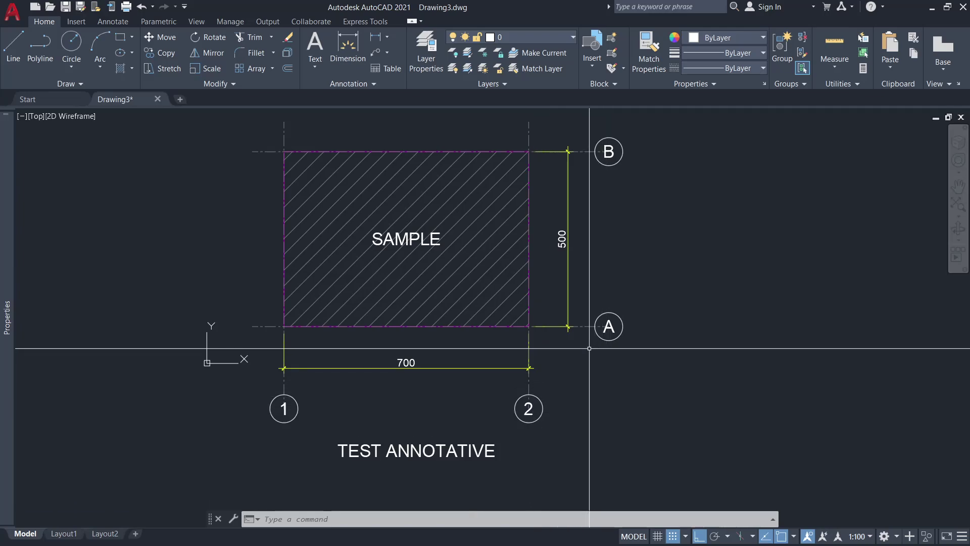
scroll(589, 348, down, 2)
scroll(566, 376, up, 2)
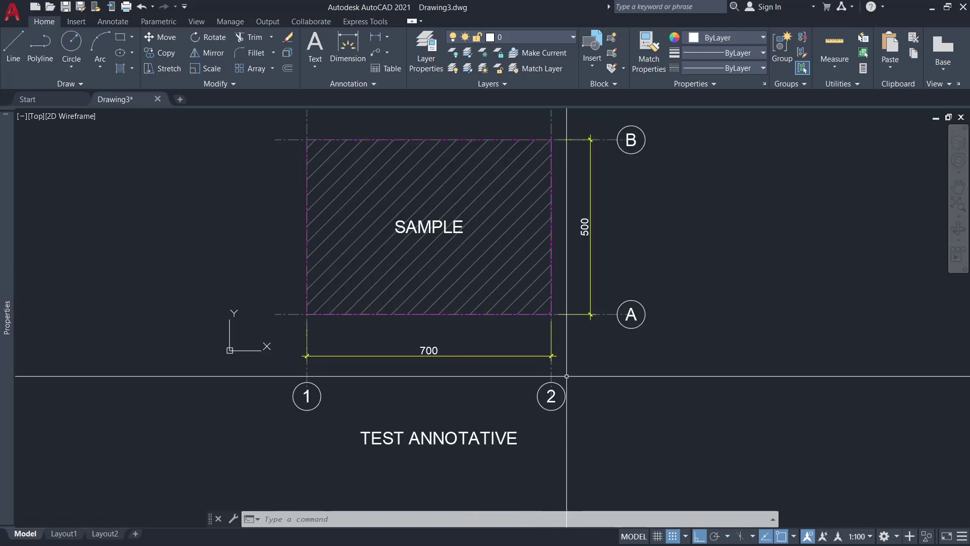
scroll(566, 376, down, 2)
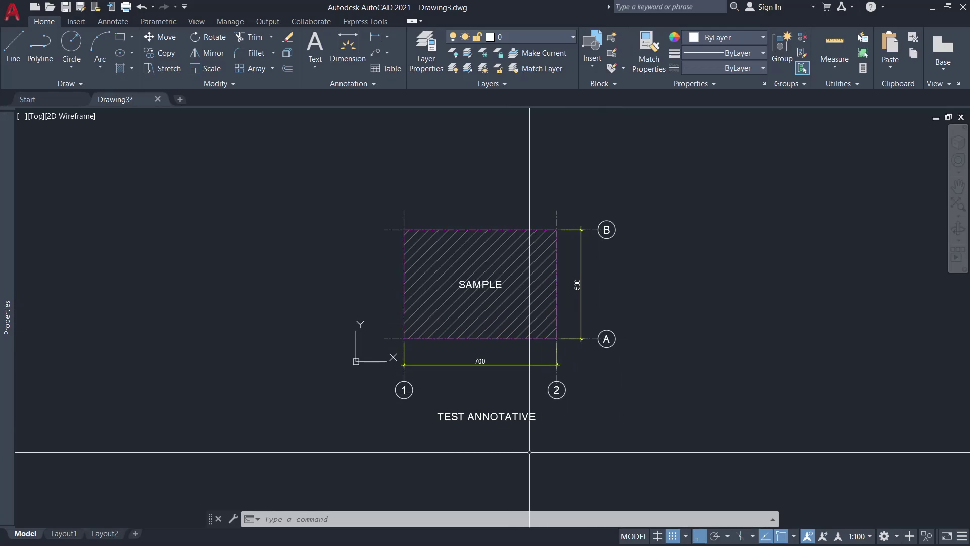
click(498, 415)
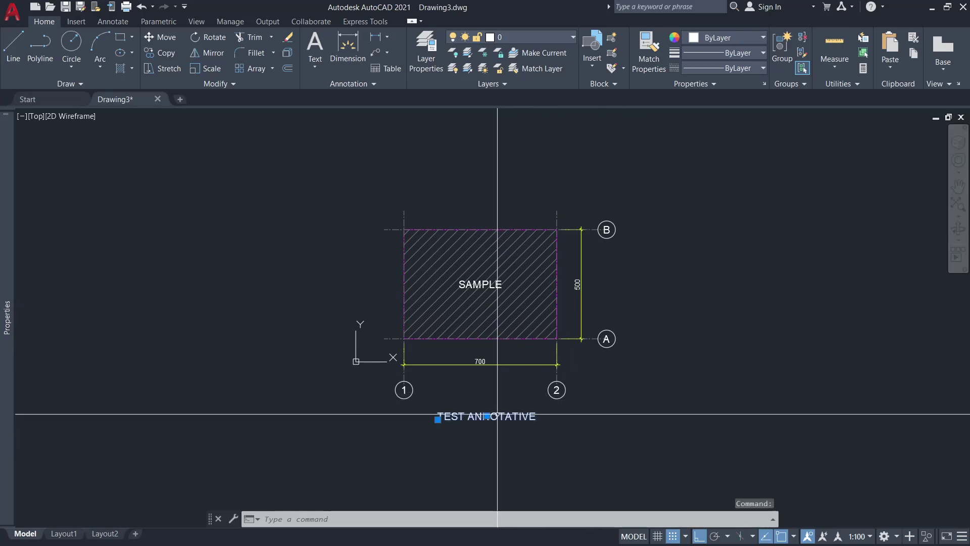
Add annotation scales 1:50, 1:20 and 1:10 to the TEST ANNOTATIVE text.
right_click(526, 420)
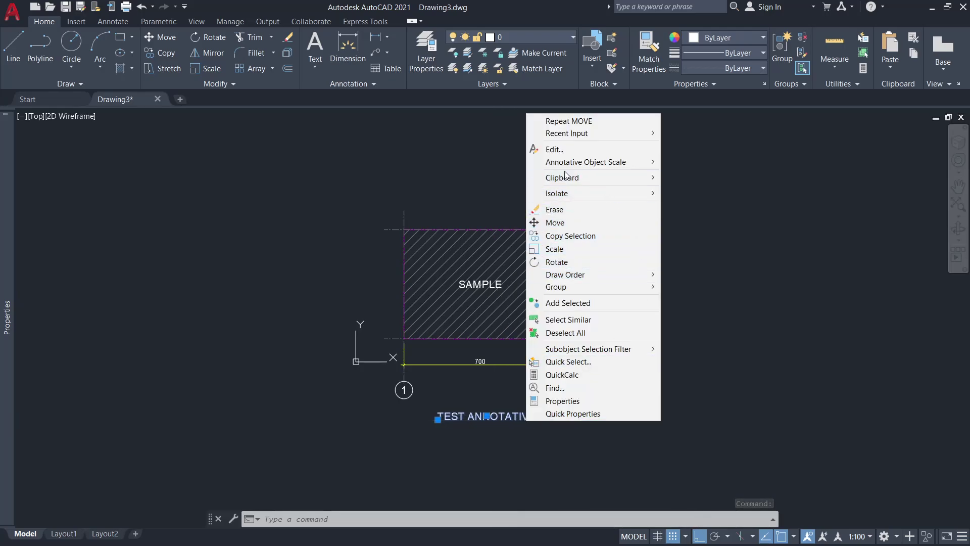
mouse_move(585, 162)
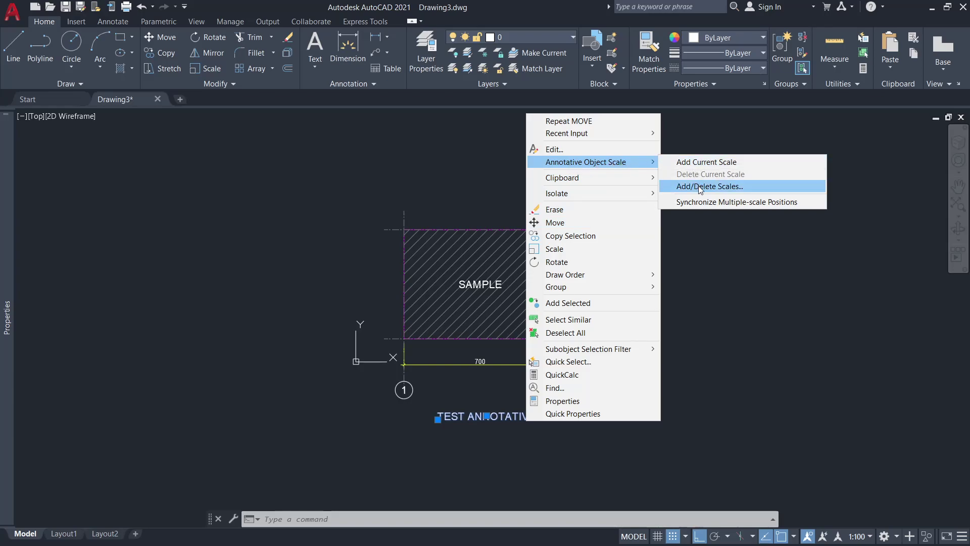
click(734, 189)
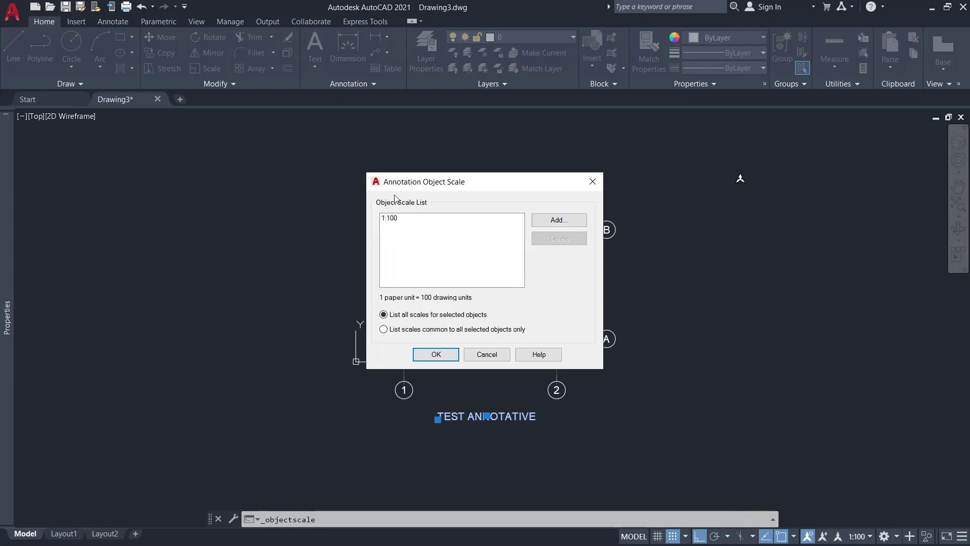
click(565, 224)
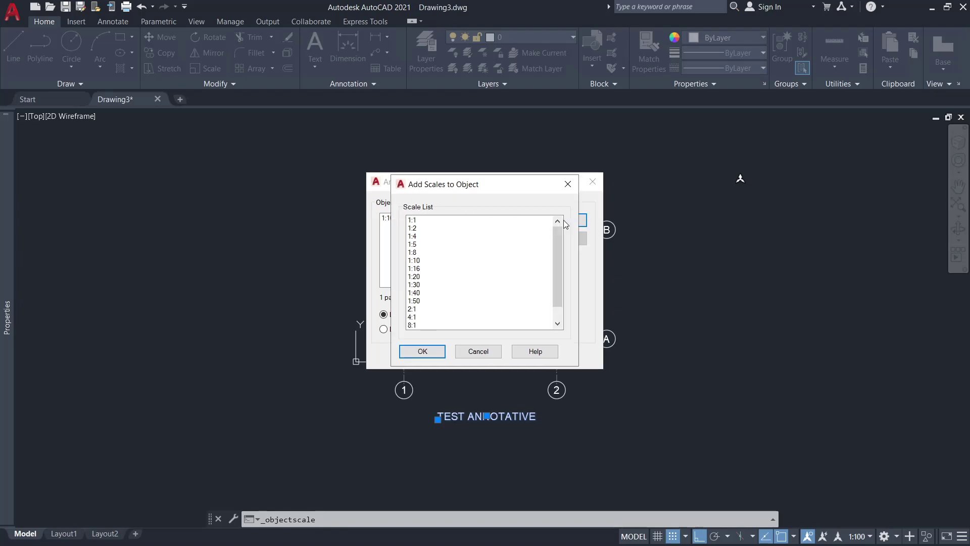
click(418, 301)
click(426, 351)
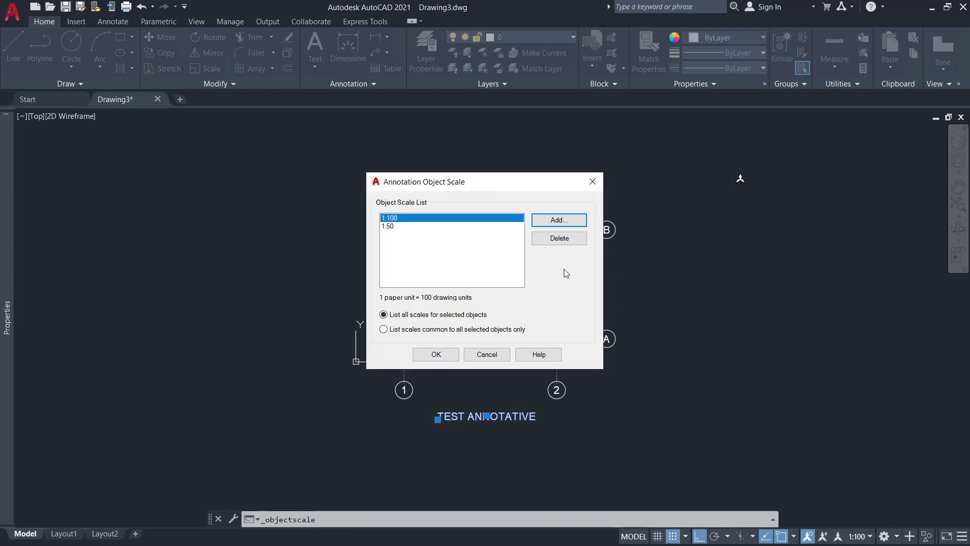
click(568, 219)
click(414, 276)
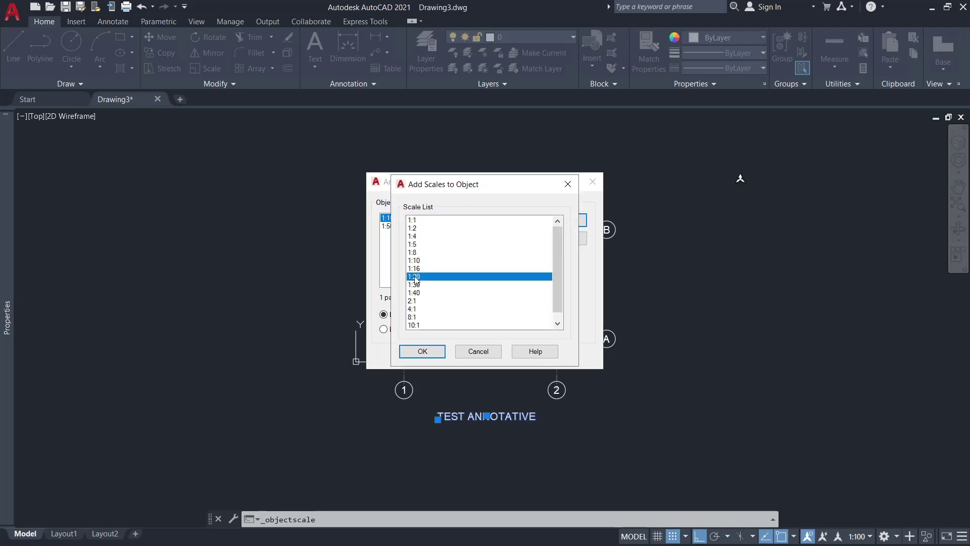
click(436, 348)
click(554, 225)
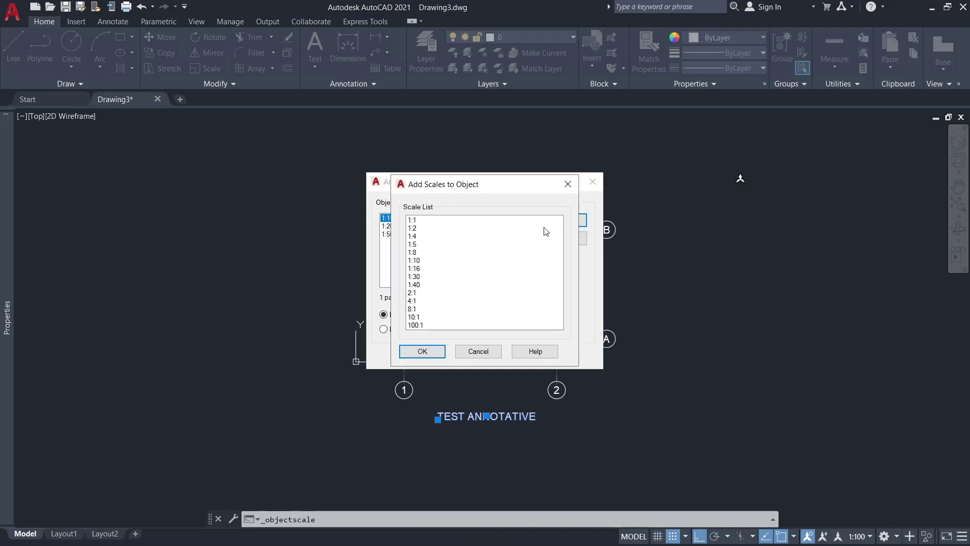
click(412, 261)
click(427, 355)
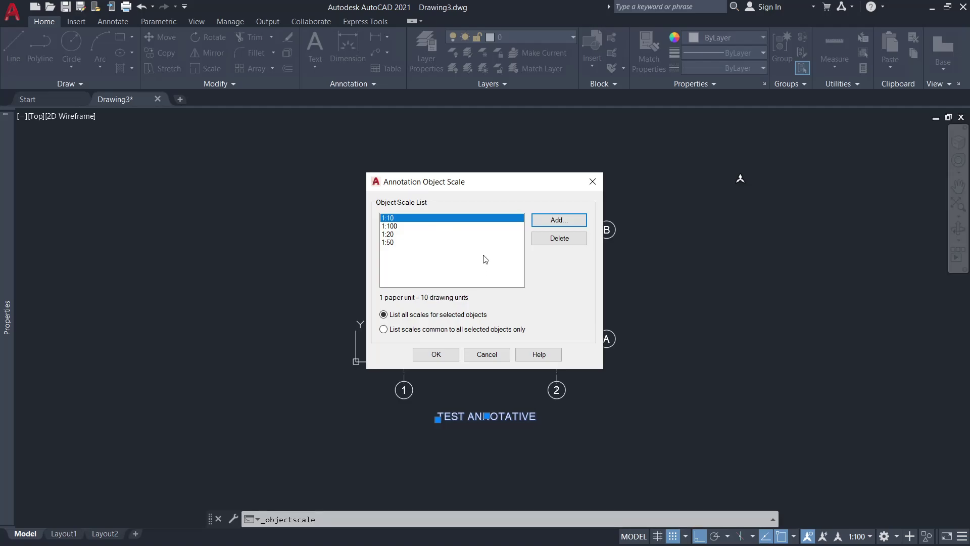
click(440, 356)
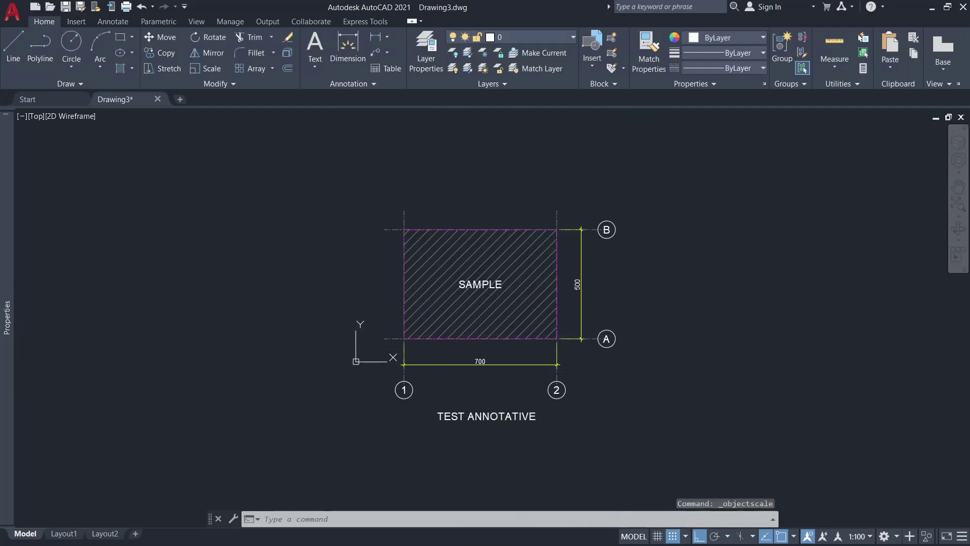
key(Escape)
key(Escape)
Add 1:50, 1:20 and 1:10 annotation scales to the rectangle's ANSI31 hatch beside 1:100.
click(528, 298)
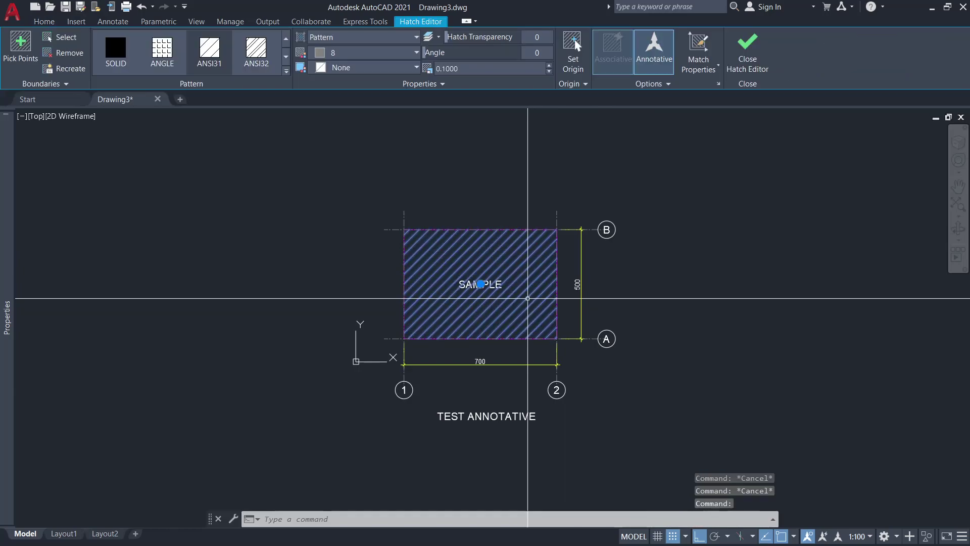
right_click(528, 298)
mouse_move(587, 286)
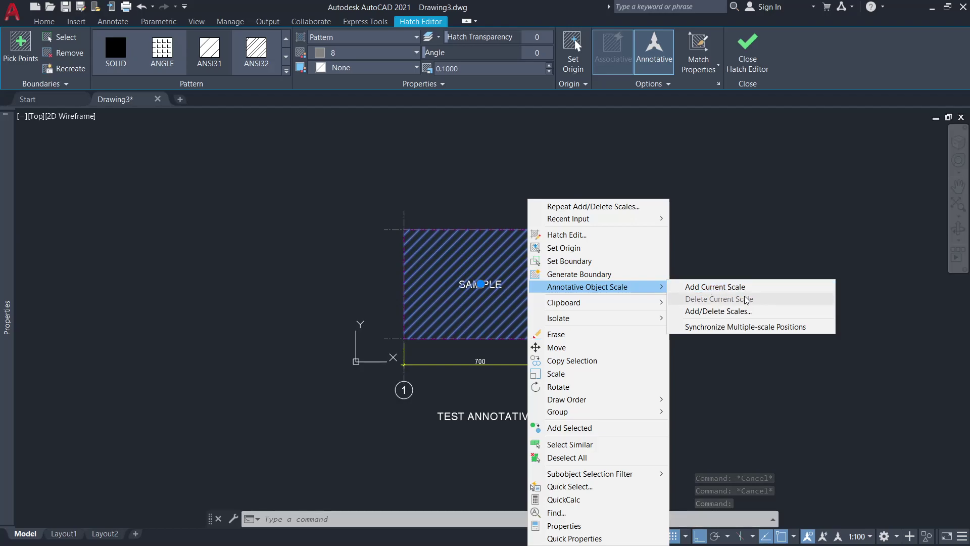
click(737, 312)
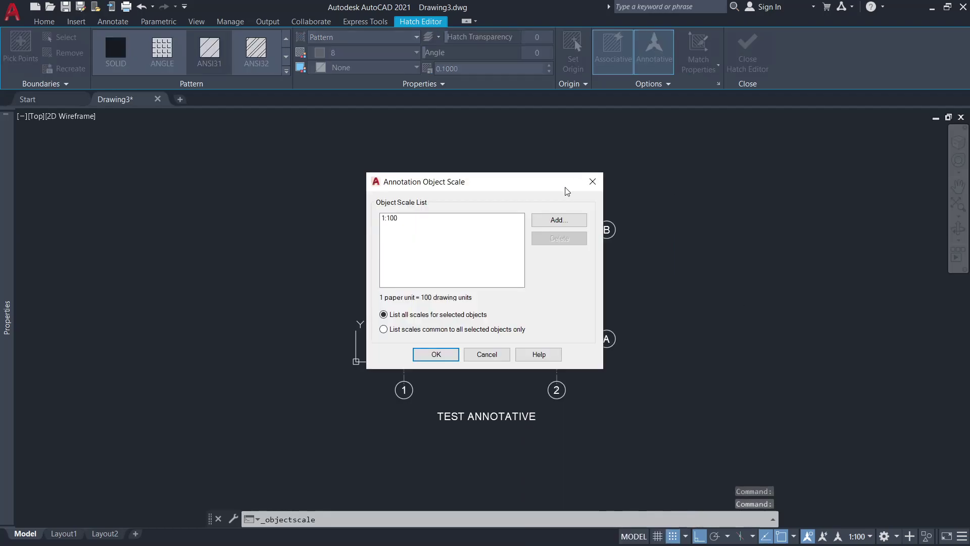
click(575, 220)
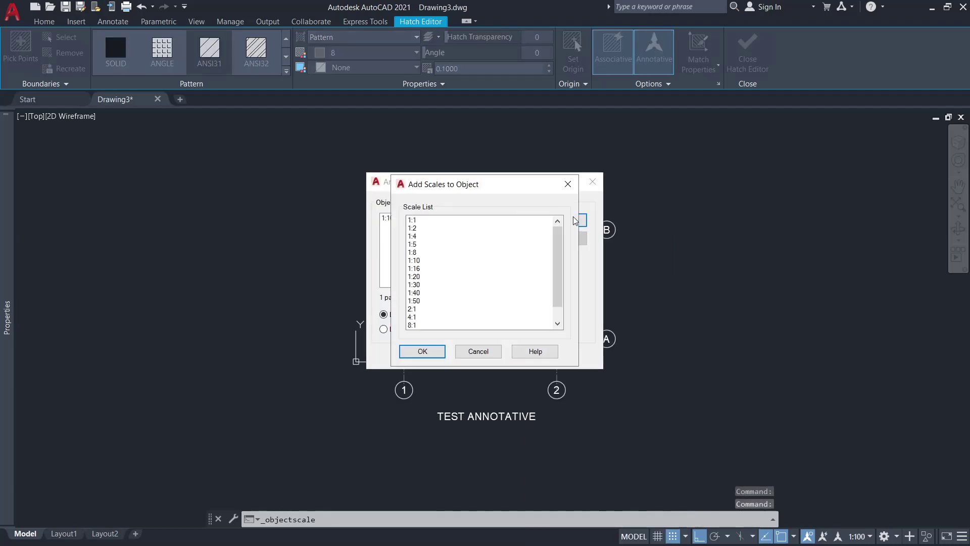
click(413, 301)
click(424, 351)
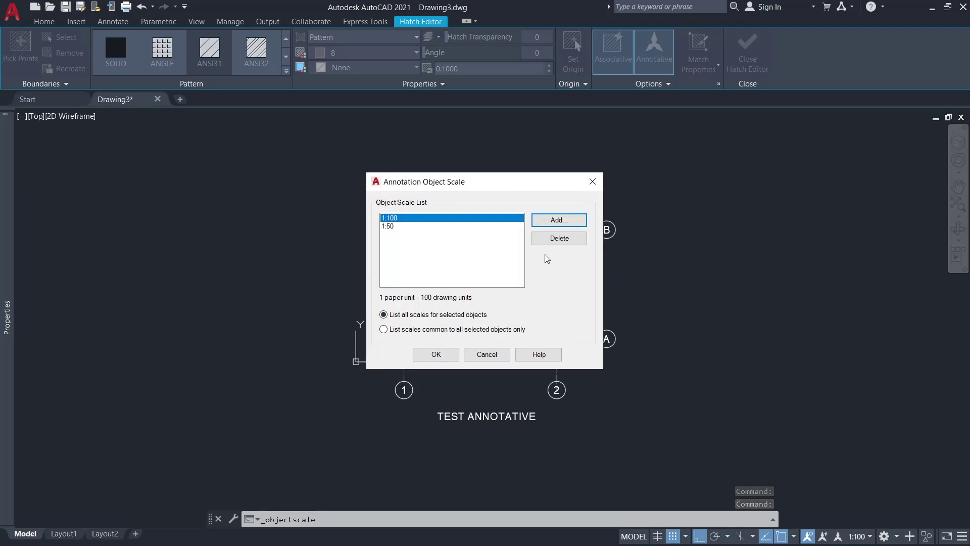
click(559, 220)
click(417, 277)
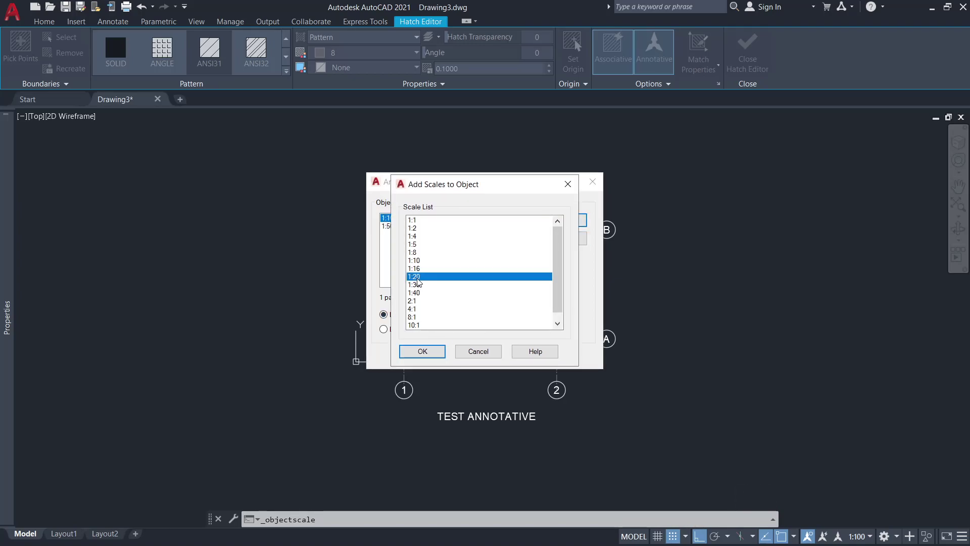
click(424, 351)
click(552, 226)
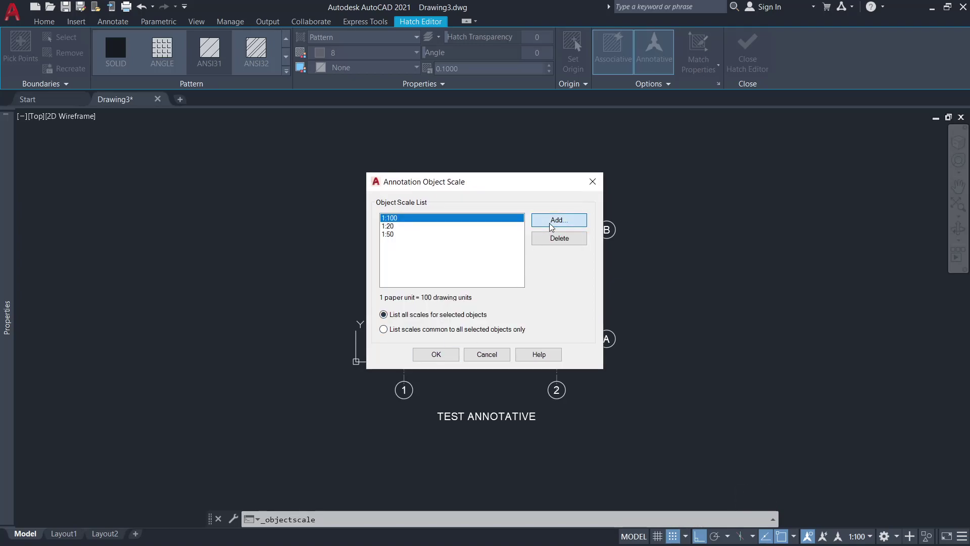
click(414, 261)
click(425, 350)
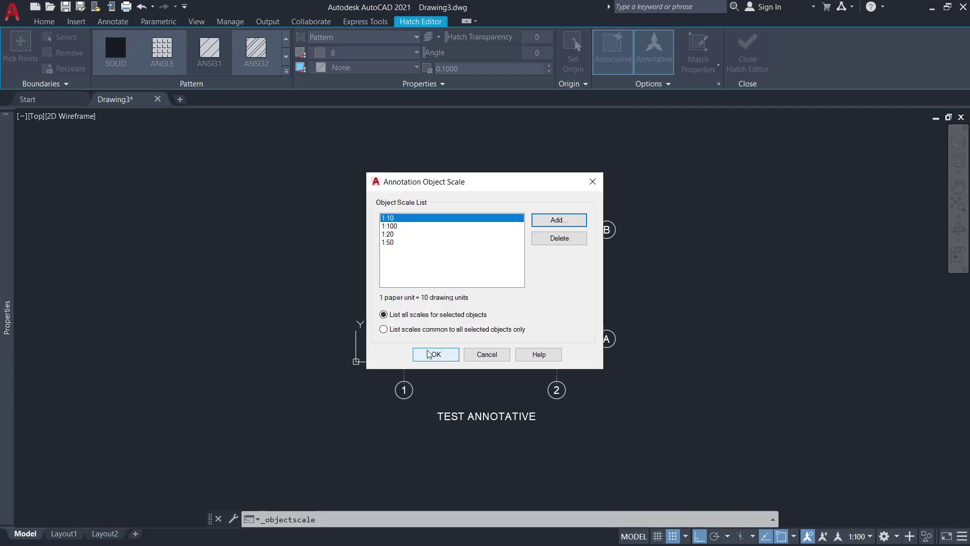
click(433, 352)
Switch the selection from the hatch to the SAMPLE text and open its annotation scale list.
key(Escape)
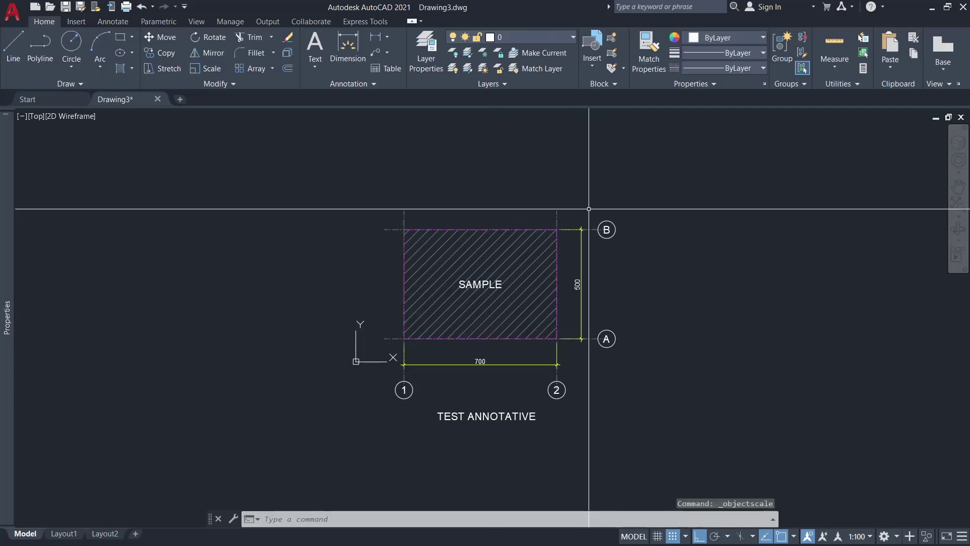
scroll(526, 292, up, 1)
scroll(448, 262, up, 3)
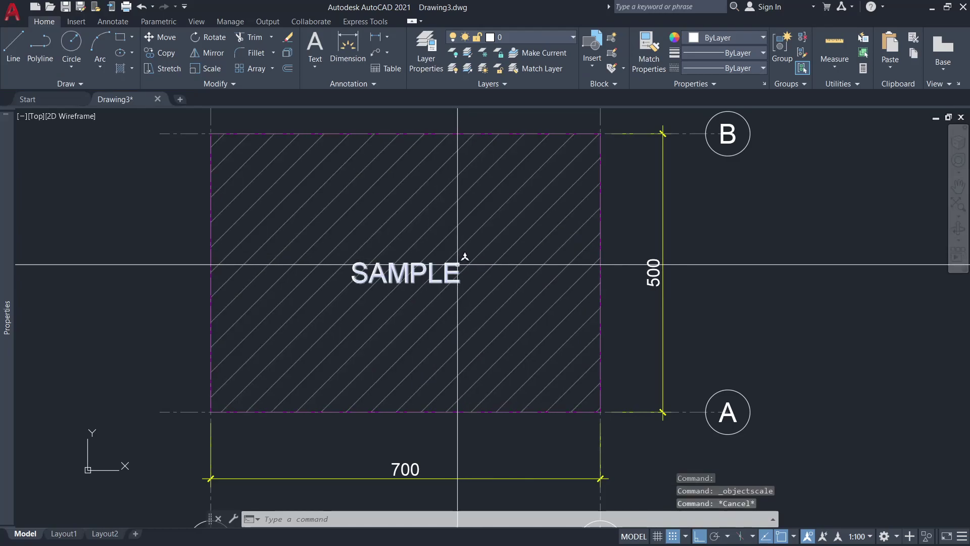
click(456, 264)
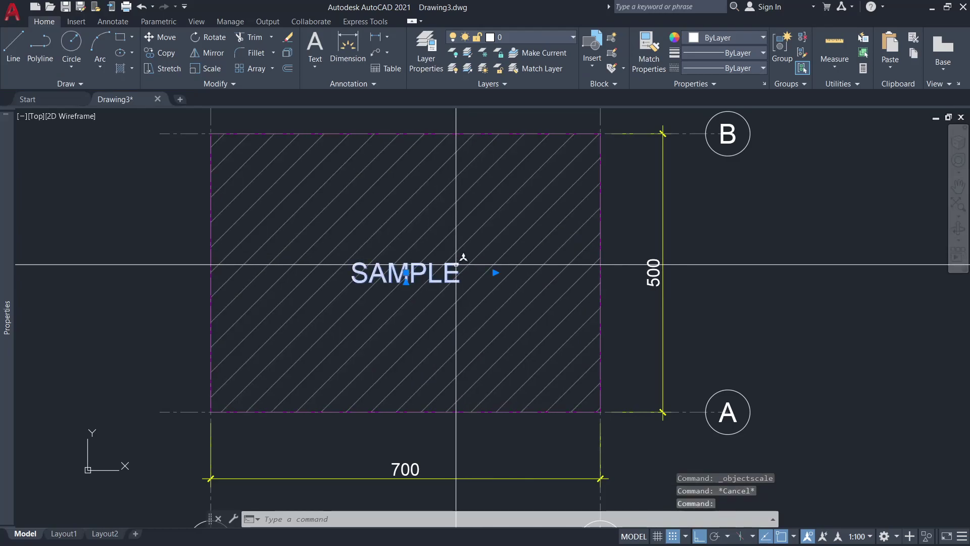
right_click(454, 275)
mouse_move(513, 287)
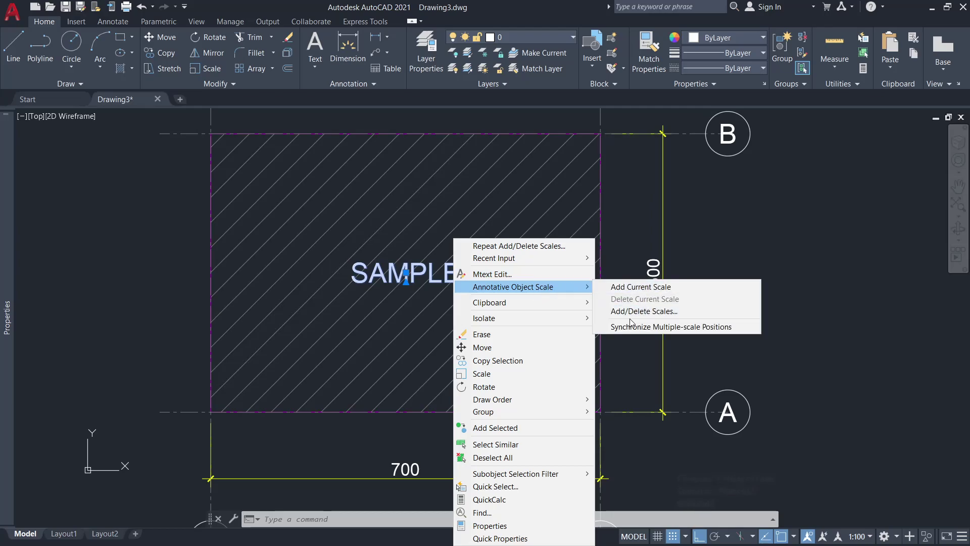
click(644, 311)
Add the 1:50, 1:20 and 1:10 scales to the SAMPLE text and accept the list.
click(559, 221)
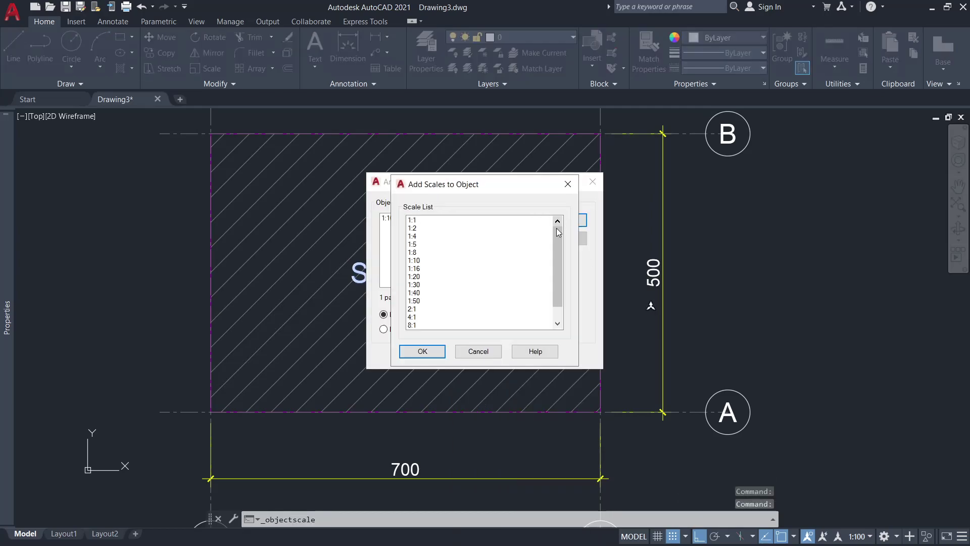
click(415, 301)
click(436, 351)
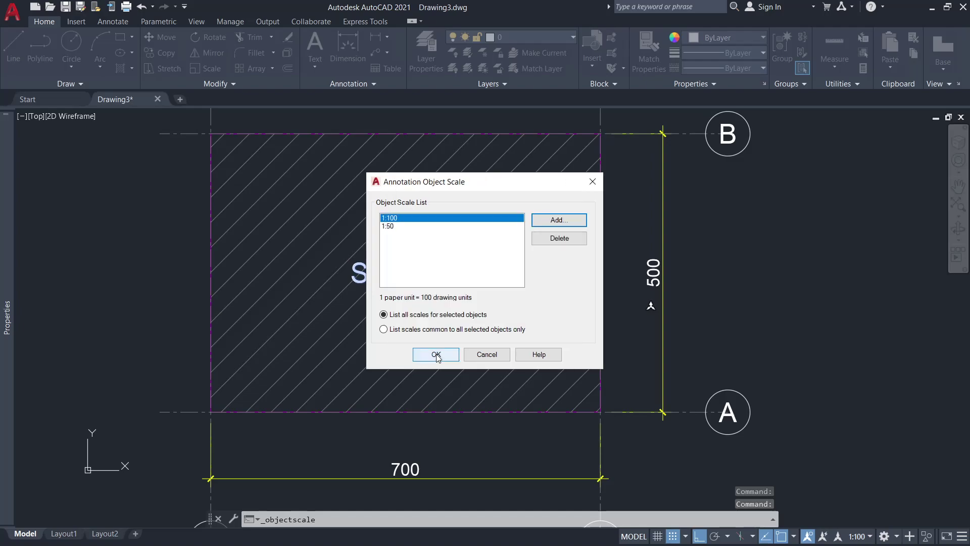
click(549, 226)
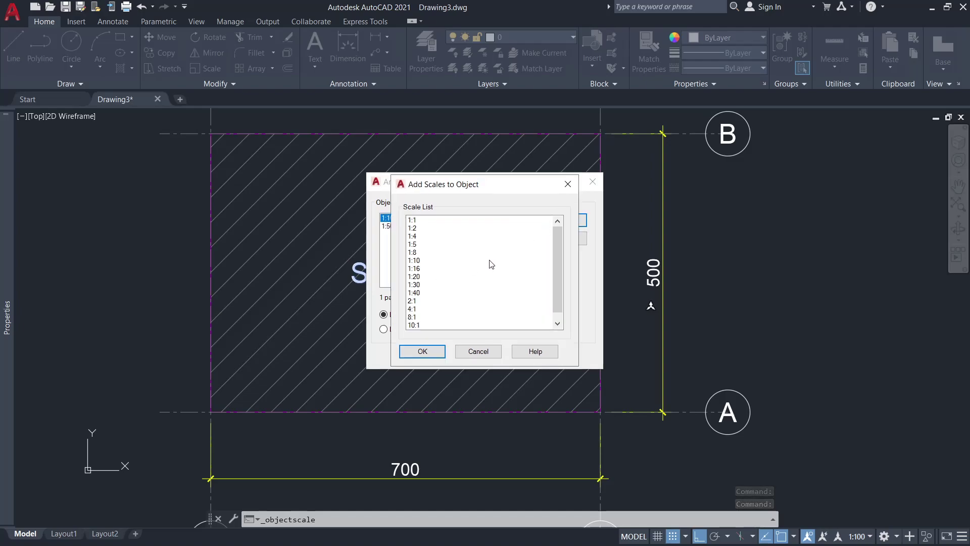
click(419, 277)
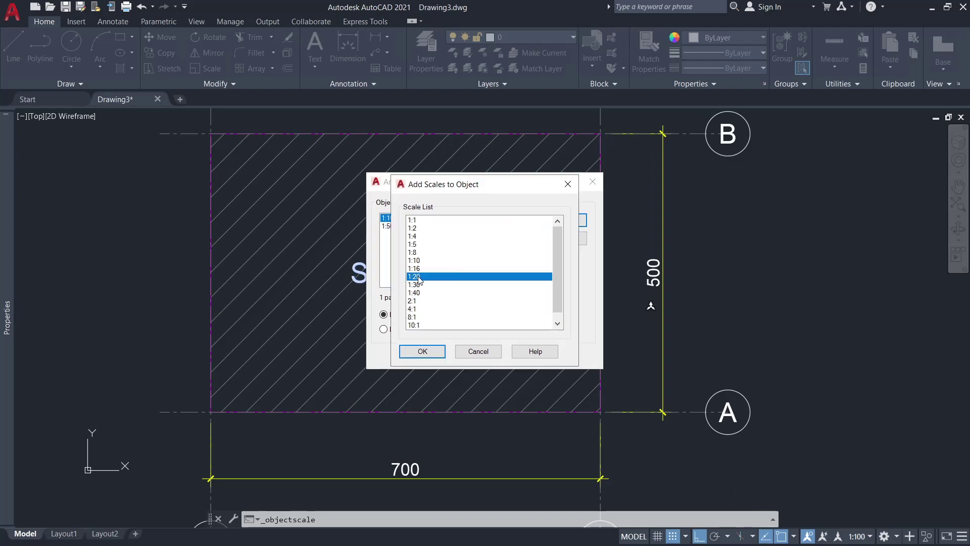
click(427, 349)
click(555, 222)
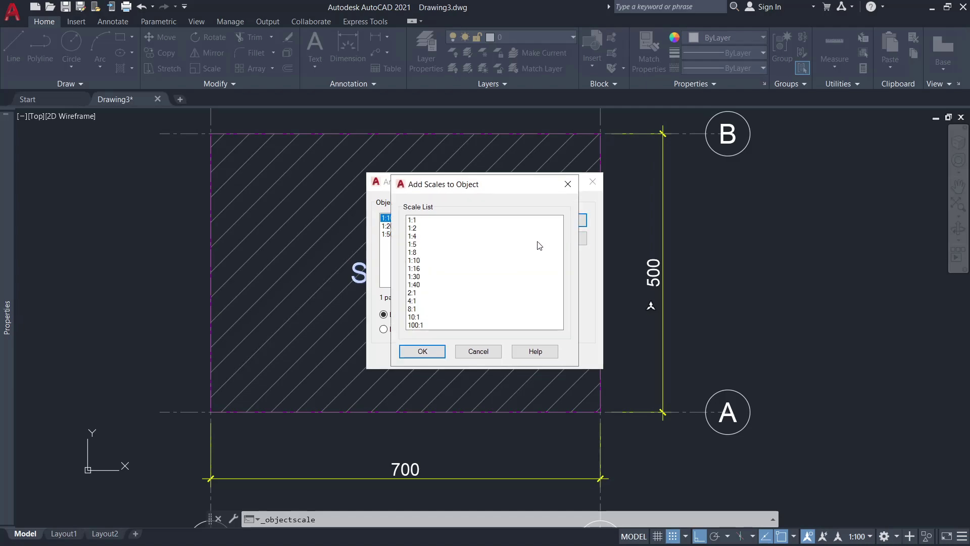
click(420, 260)
click(430, 357)
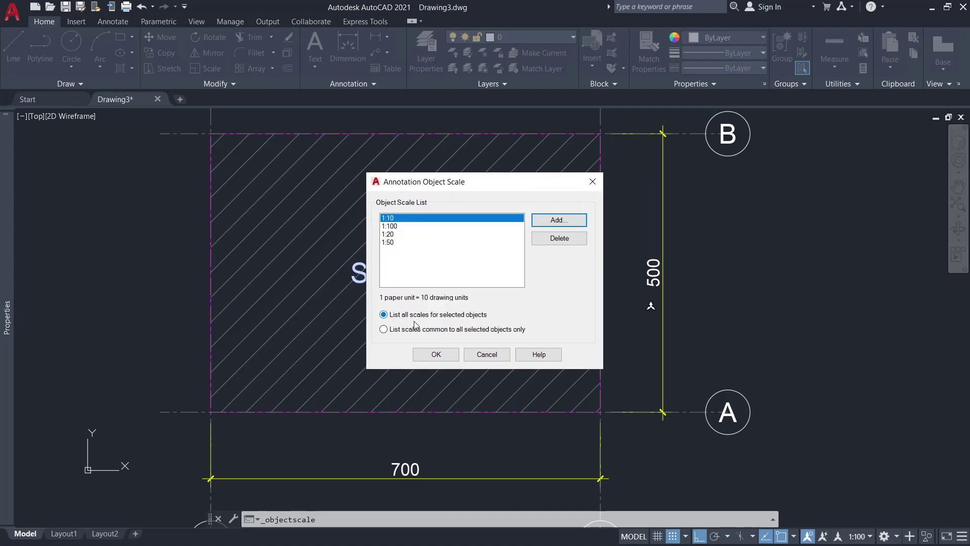
click(438, 353)
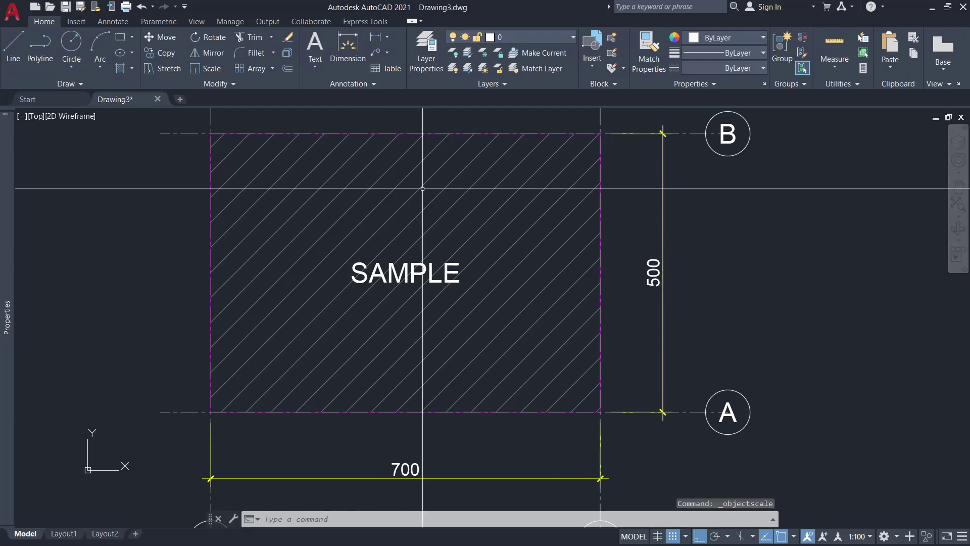
key(Escape)
scroll(541, 351, down, 2)
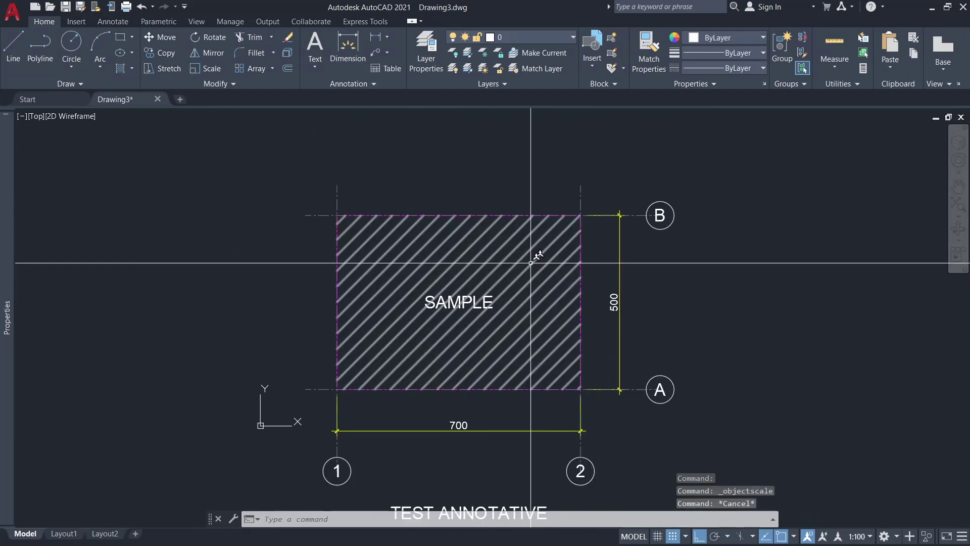
scroll(487, 241, down, 2)
scroll(571, 300, up, 2)
click(619, 366)
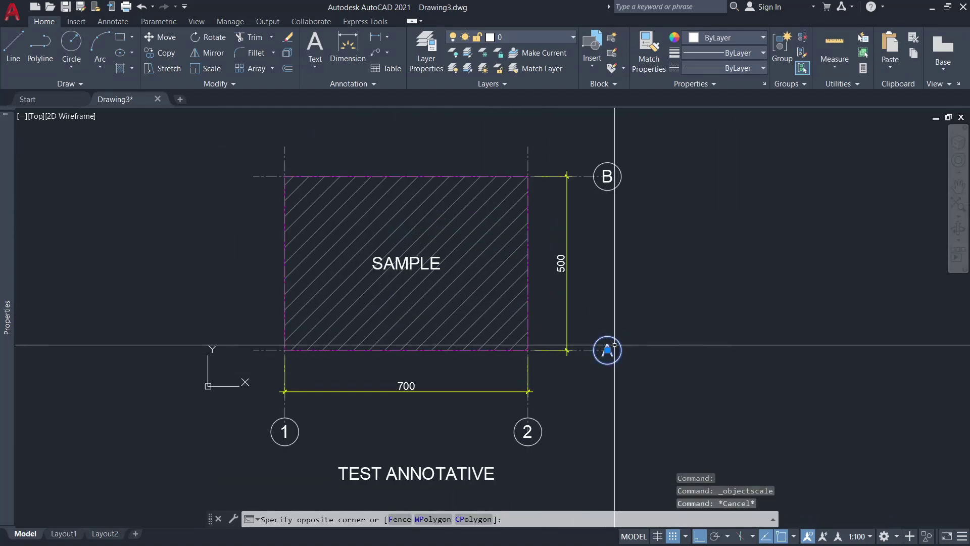
click(563, 264)
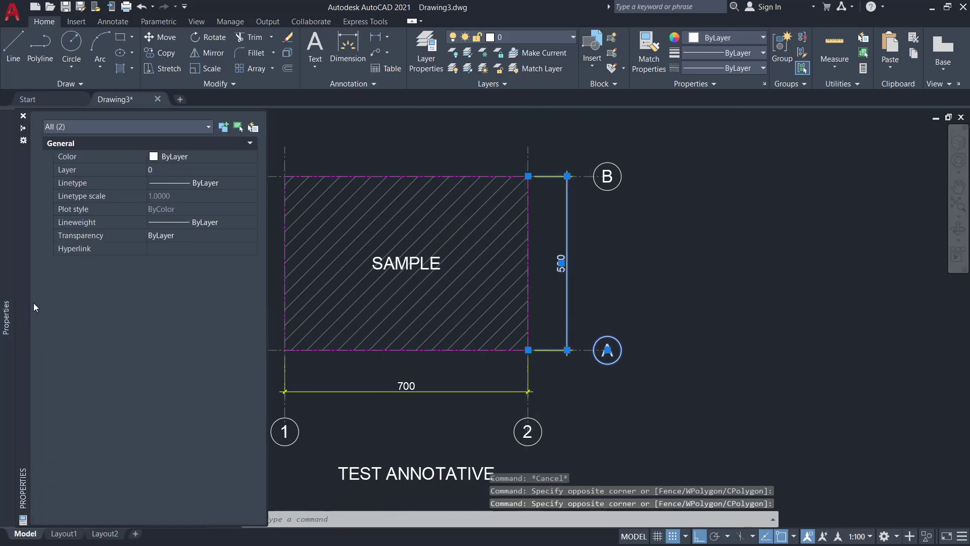
key(Escape)
key(Escape)
key(Escape)
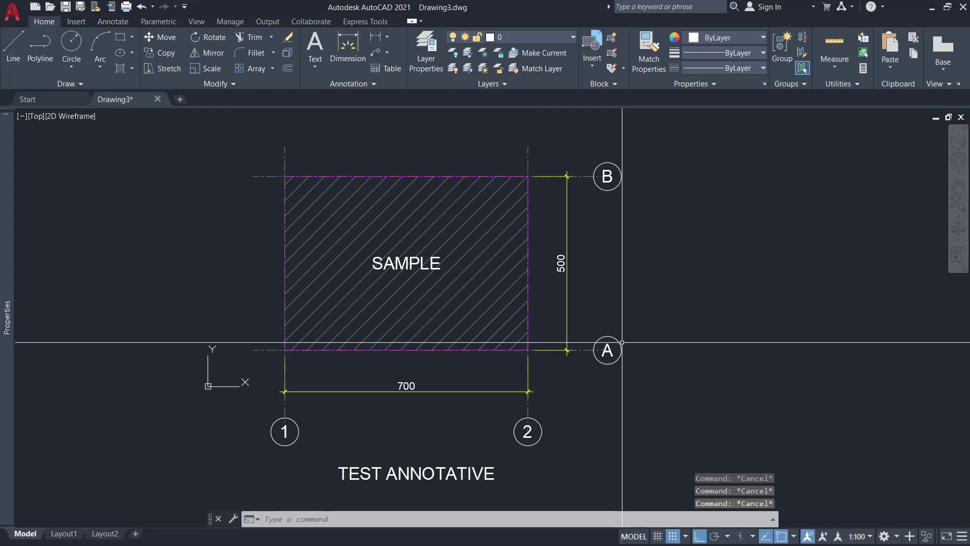
click(565, 299)
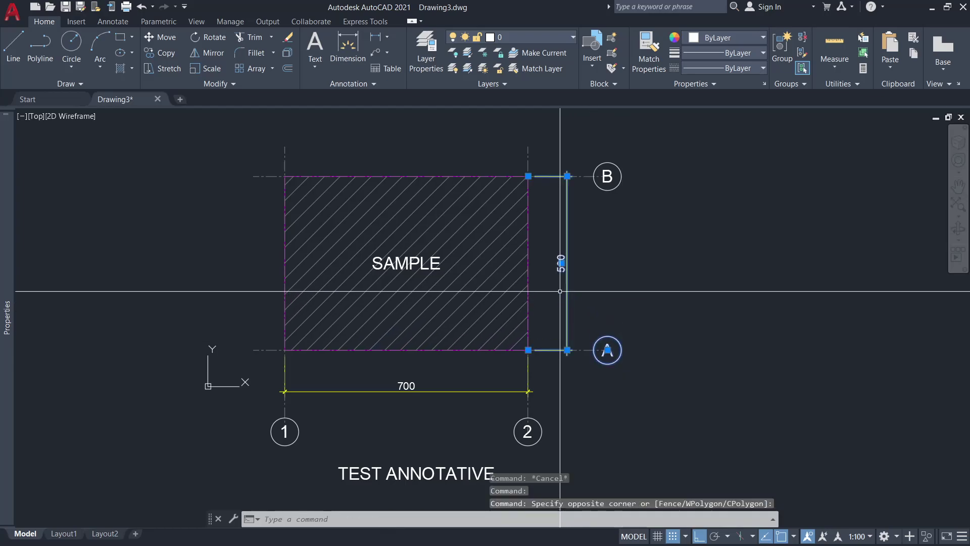
right_click(568, 299)
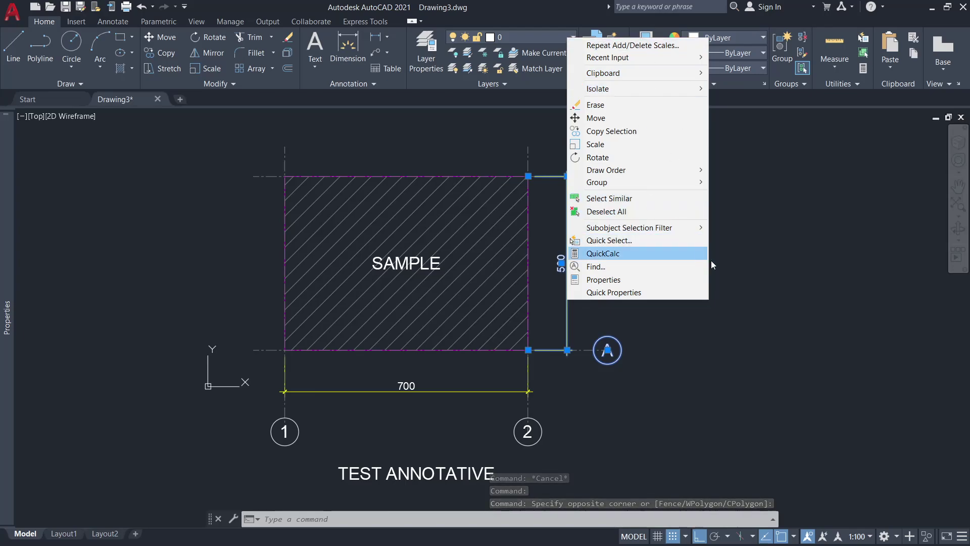
click(636, 337)
key(Escape)
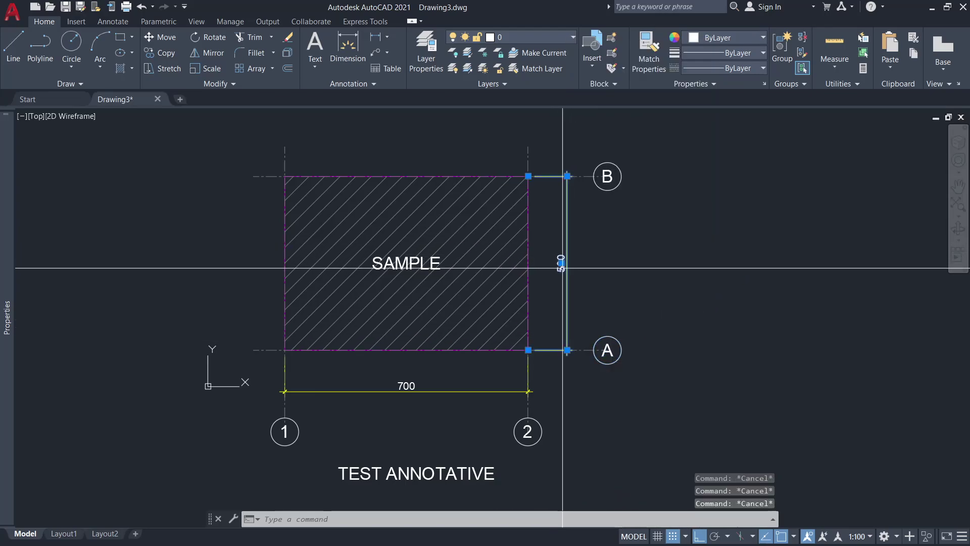
click(426, 399)
Select both the 500 and 700 dimensions and open their annotative scale list in Properties.
click(411, 380)
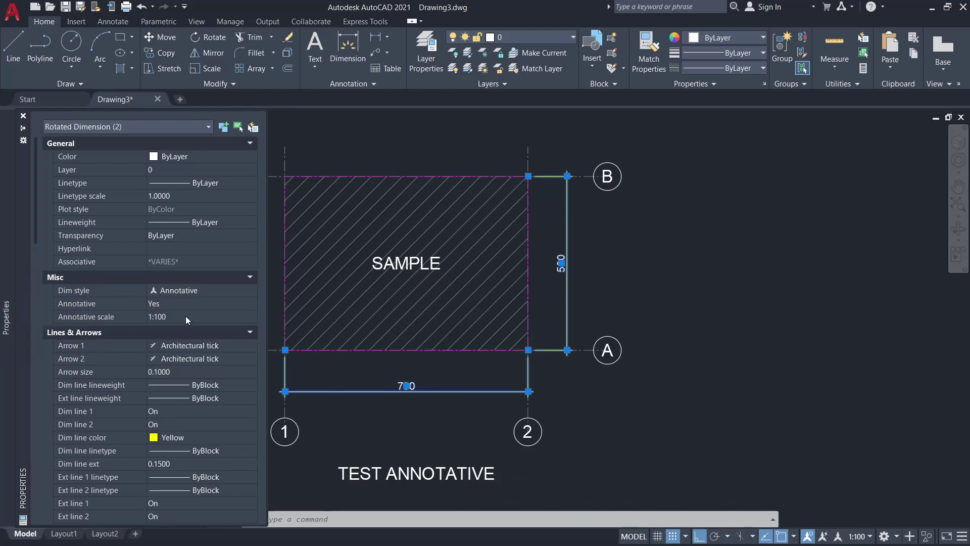
click(246, 318)
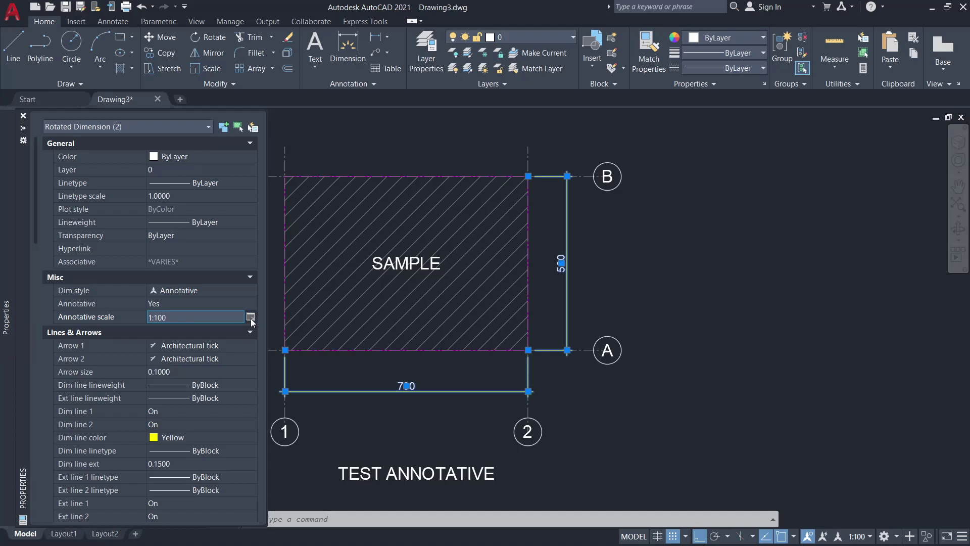
click(251, 317)
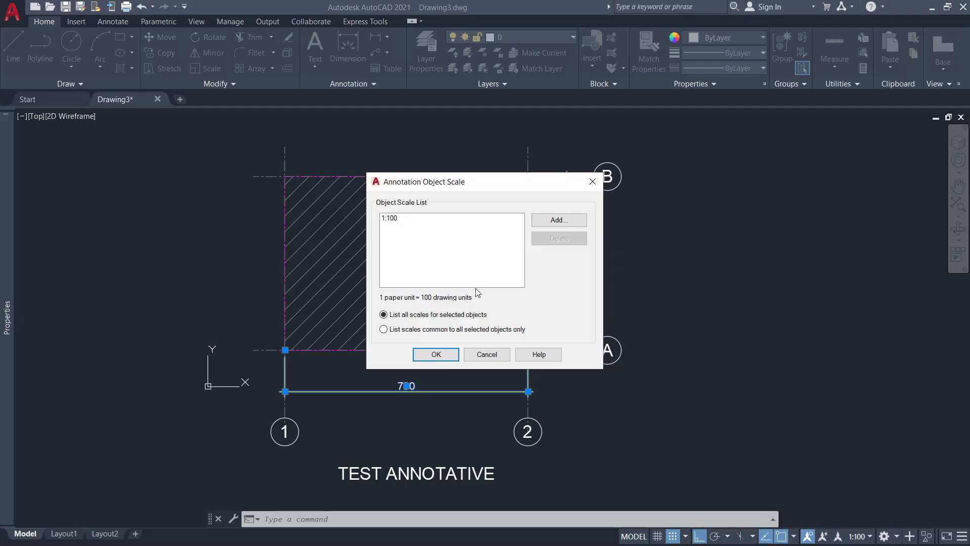
Add the 1:50, 1:20 and 1:10 scales to both dimensions and accept the list.
click(533, 225)
click(424, 303)
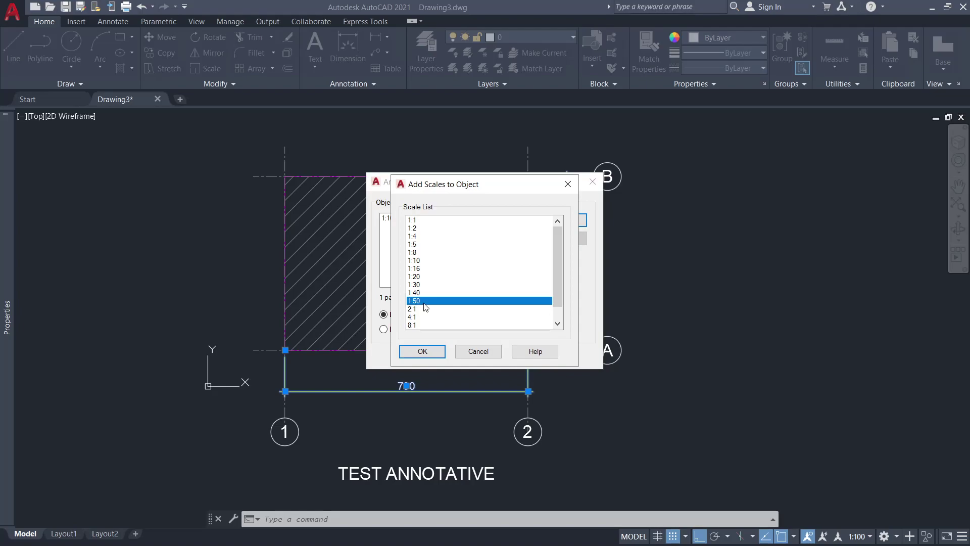
click(435, 351)
click(562, 223)
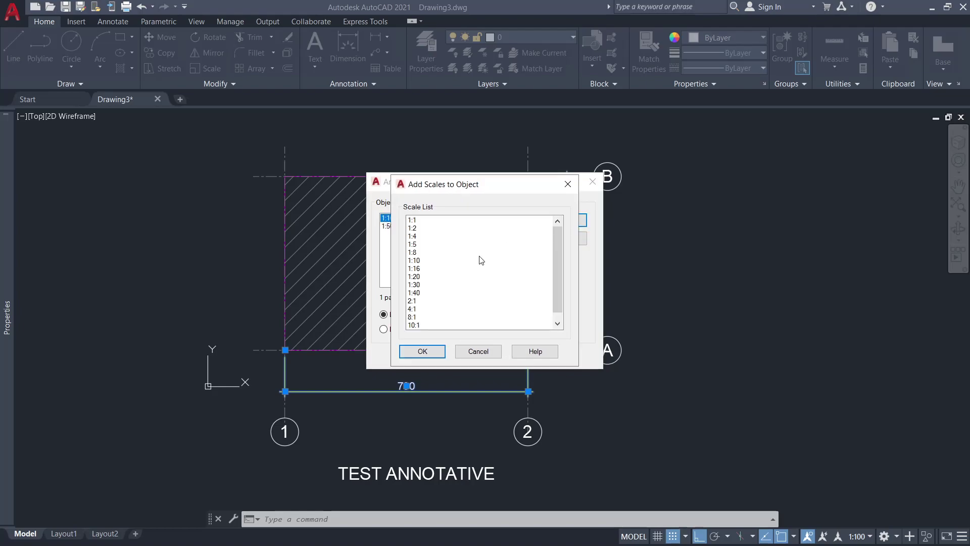
click(414, 277)
click(438, 351)
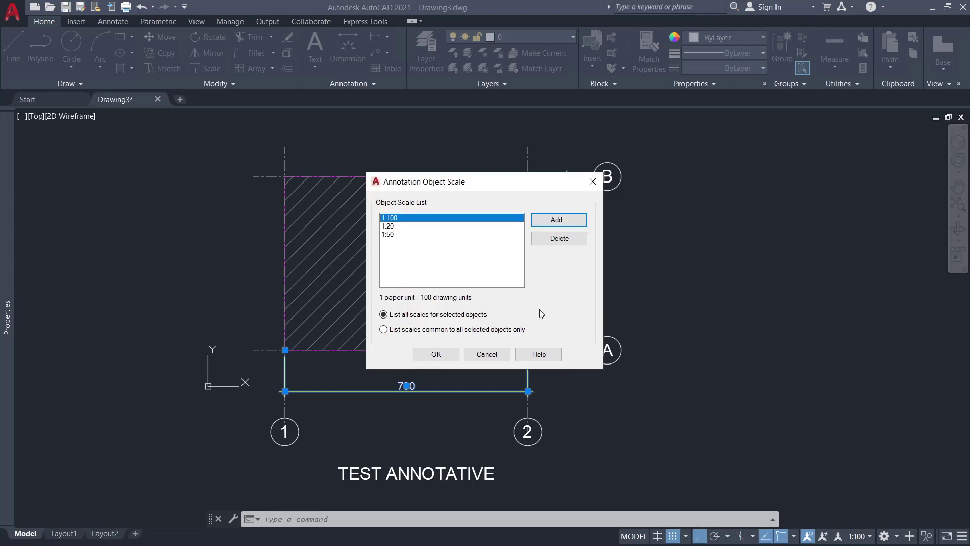
click(574, 231)
click(417, 262)
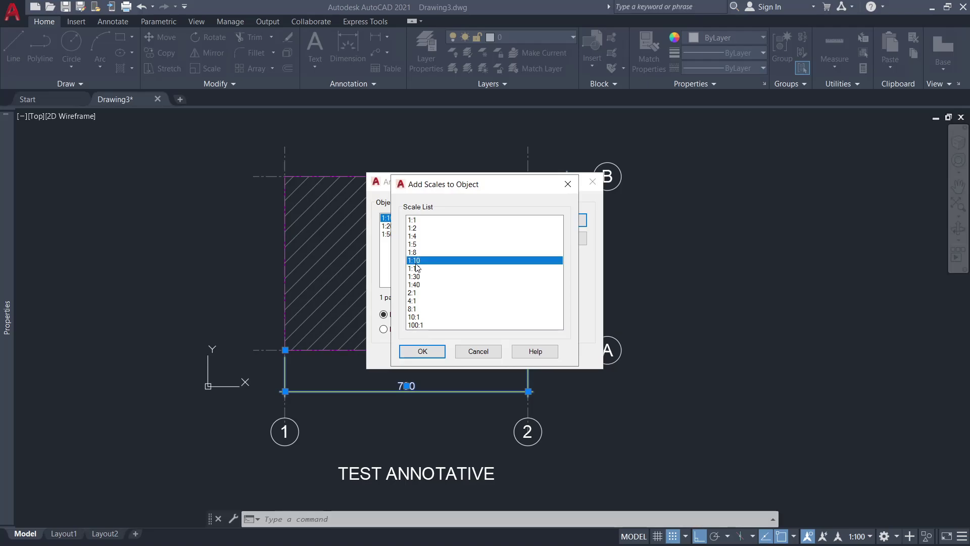
click(424, 351)
click(437, 355)
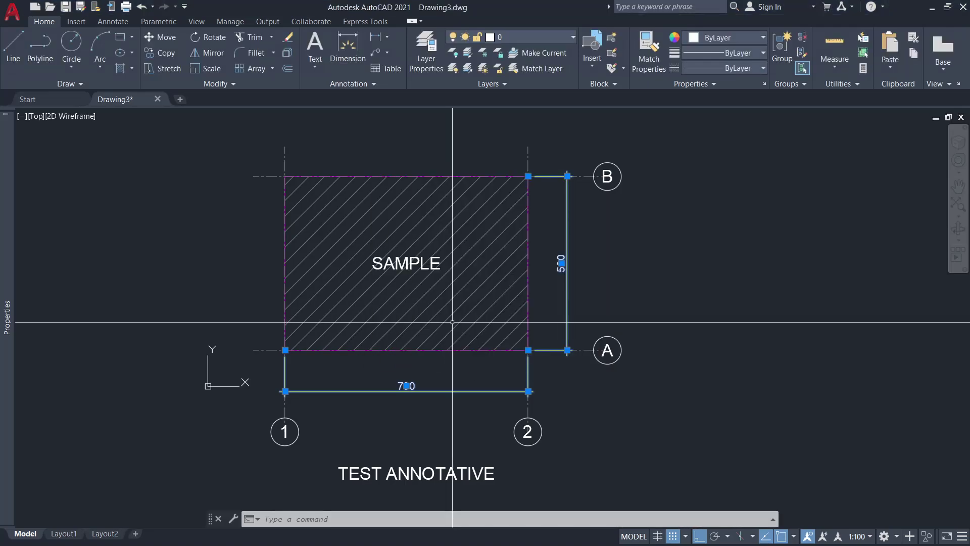
click(673, 389)
click(619, 173)
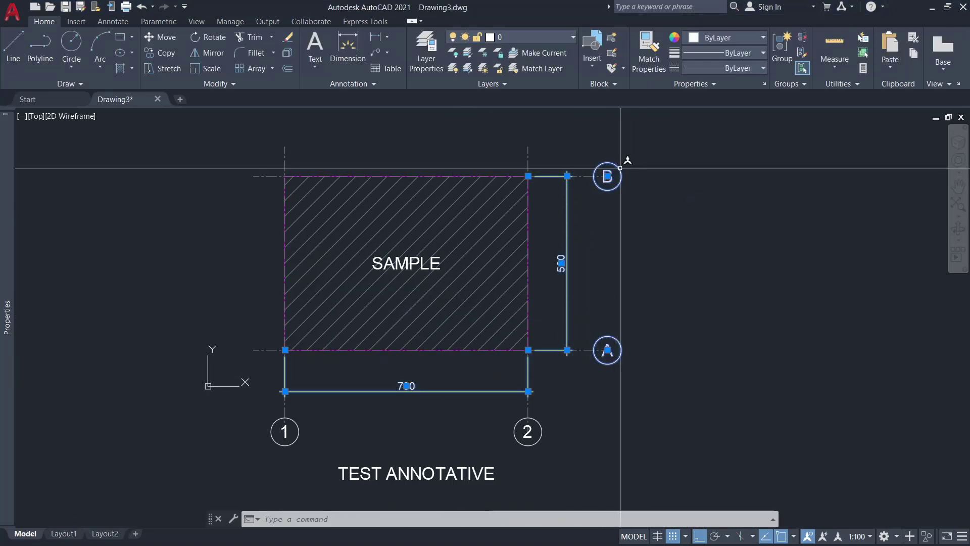
click(561, 449)
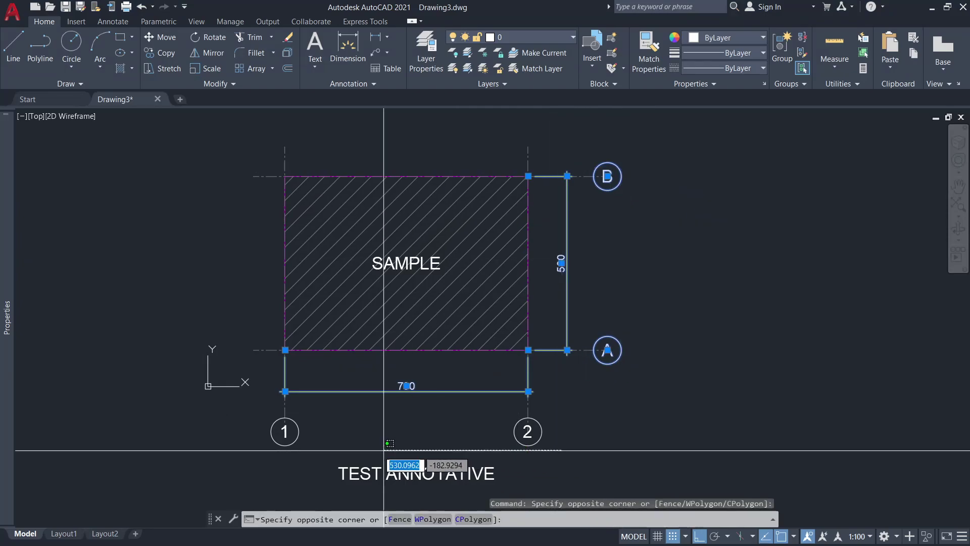
click(292, 438)
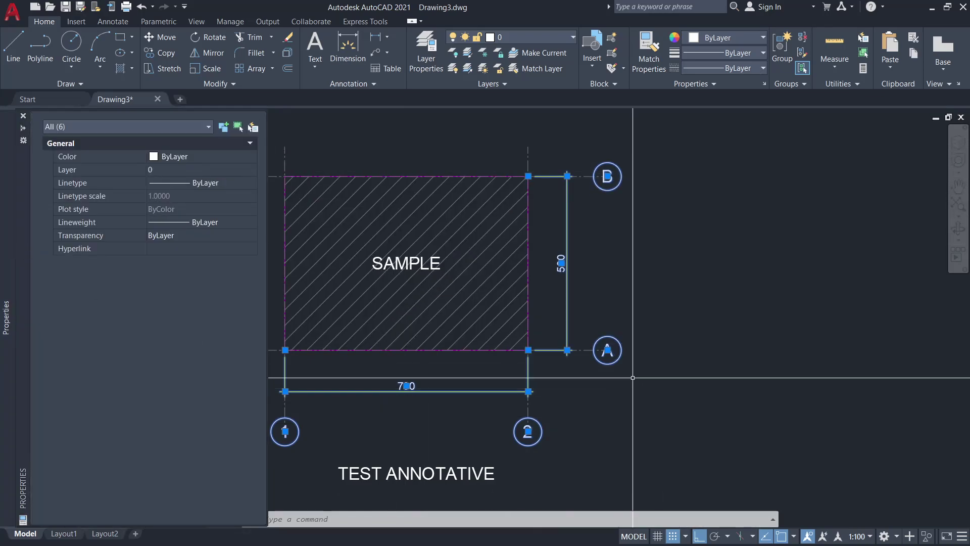
key(Escape)
key(Escape)
click(668, 398)
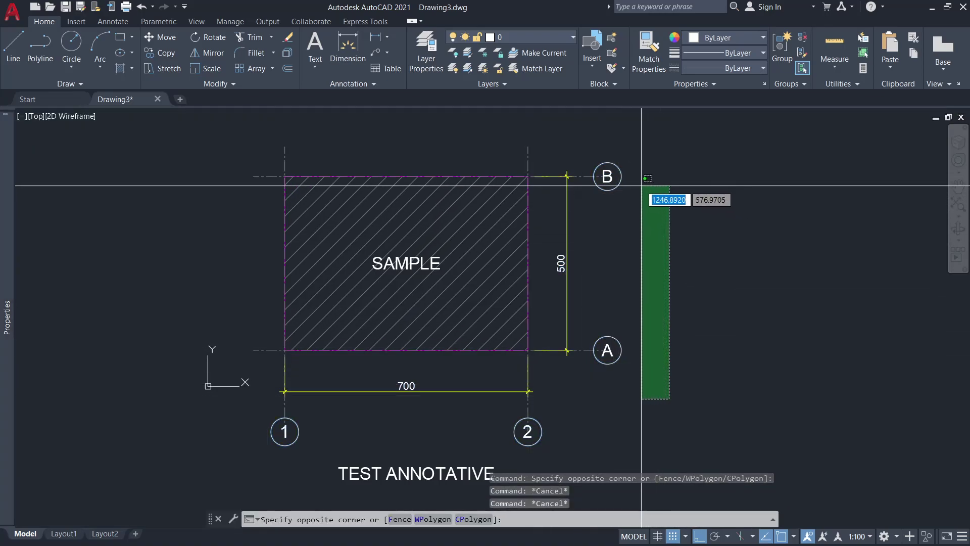
click(620, 173)
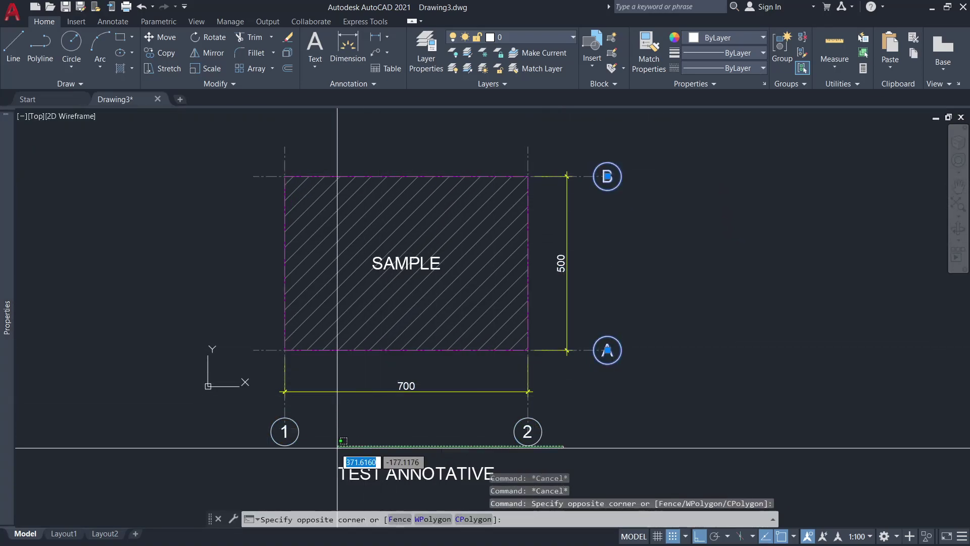
click(574, 448)
click(277, 439)
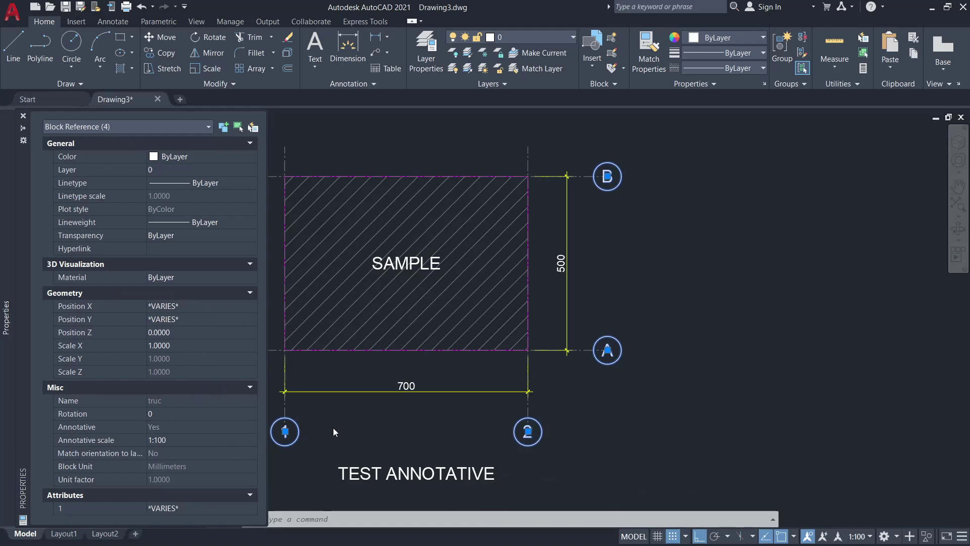
key(Escape)
key(Escape)
click(620, 355)
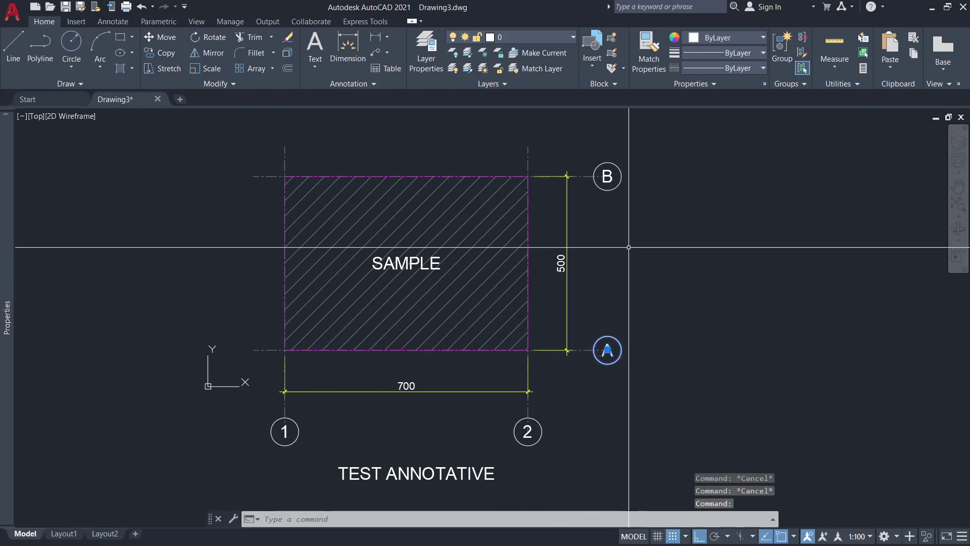
click(531, 431)
click(294, 439)
mouse_move(7, 316)
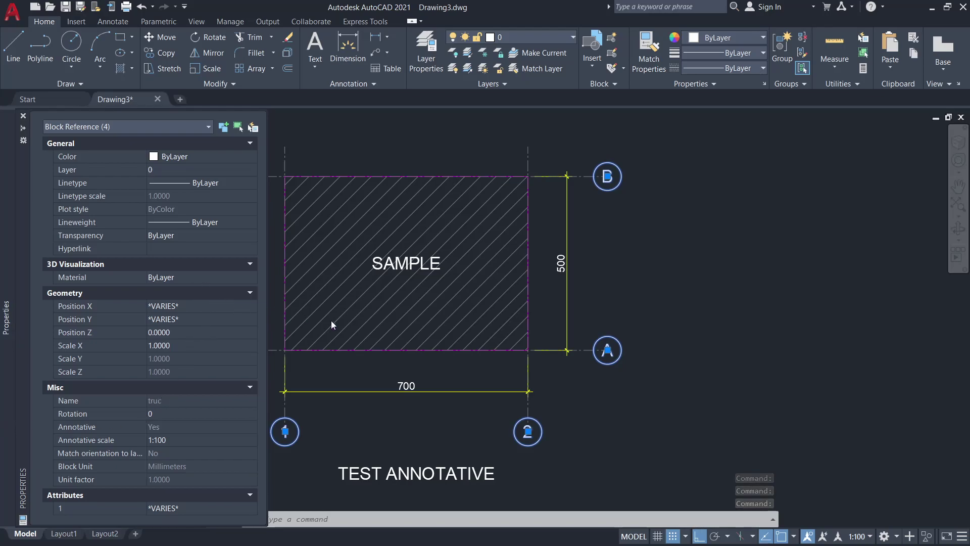
key(Escape)
key(Escape)
key(Escape)
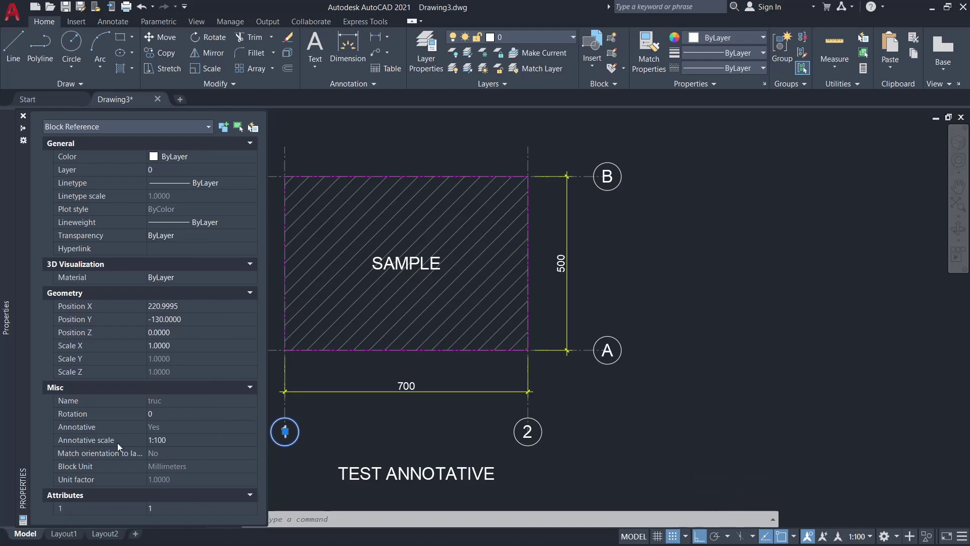
Select grid bubbles 1, 2, A and B and open their annotation scale list.
click(178, 441)
key(Escape)
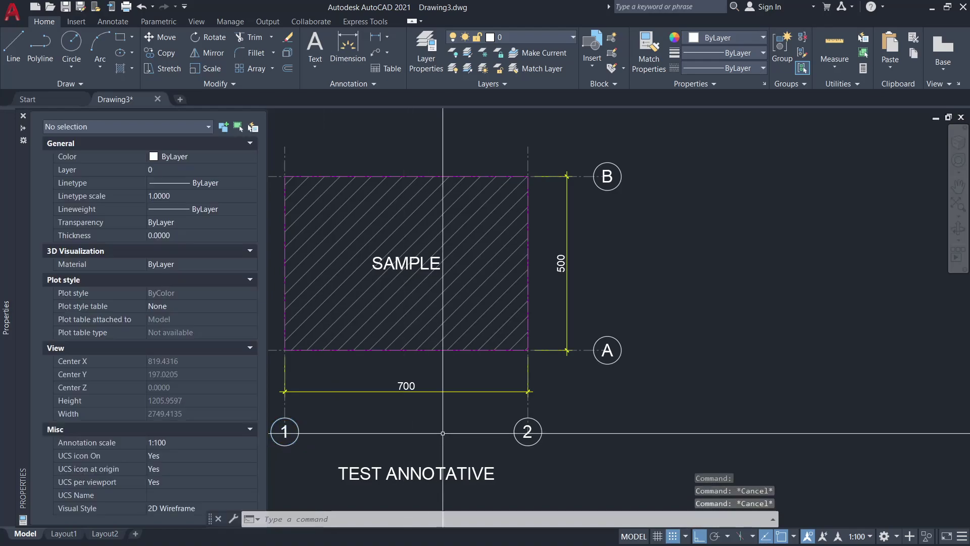
click(526, 432)
click(285, 431)
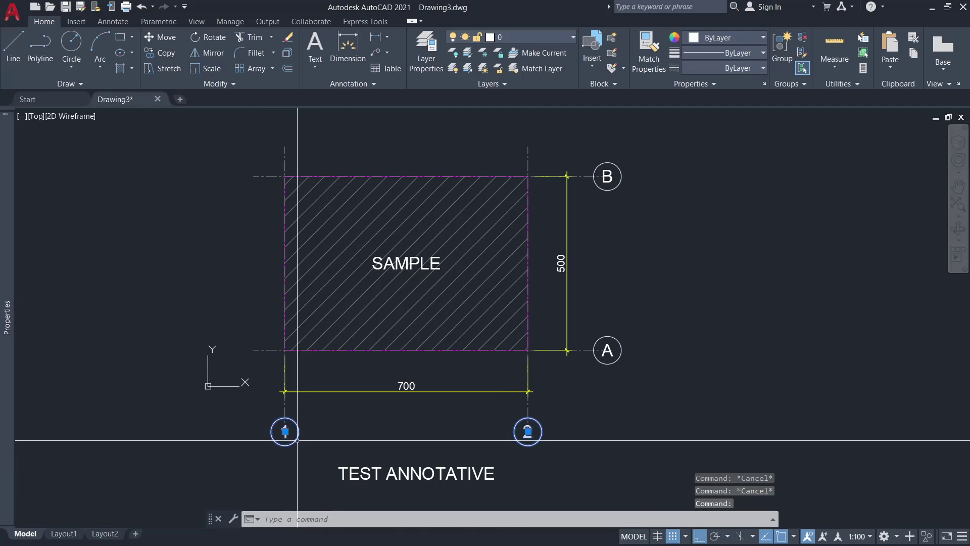
click(658, 385)
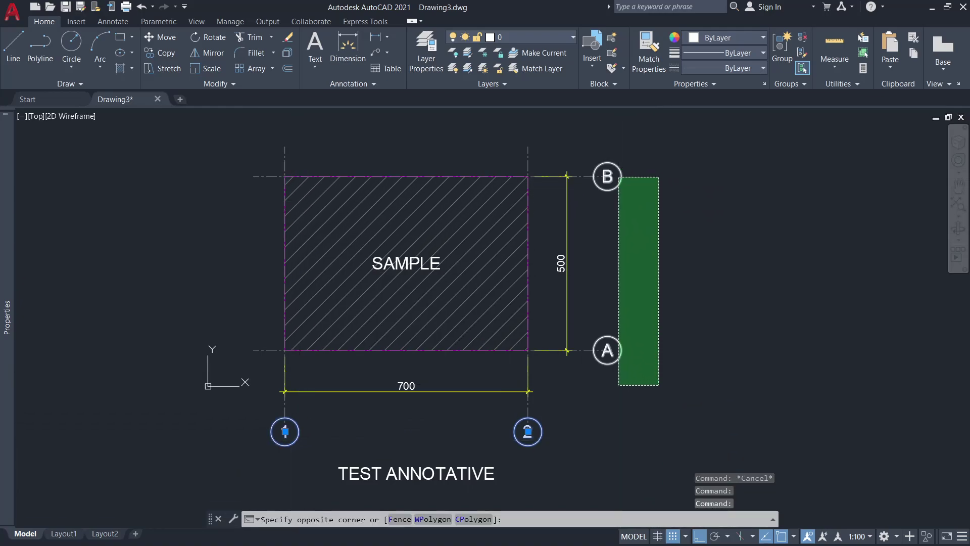
click(623, 178)
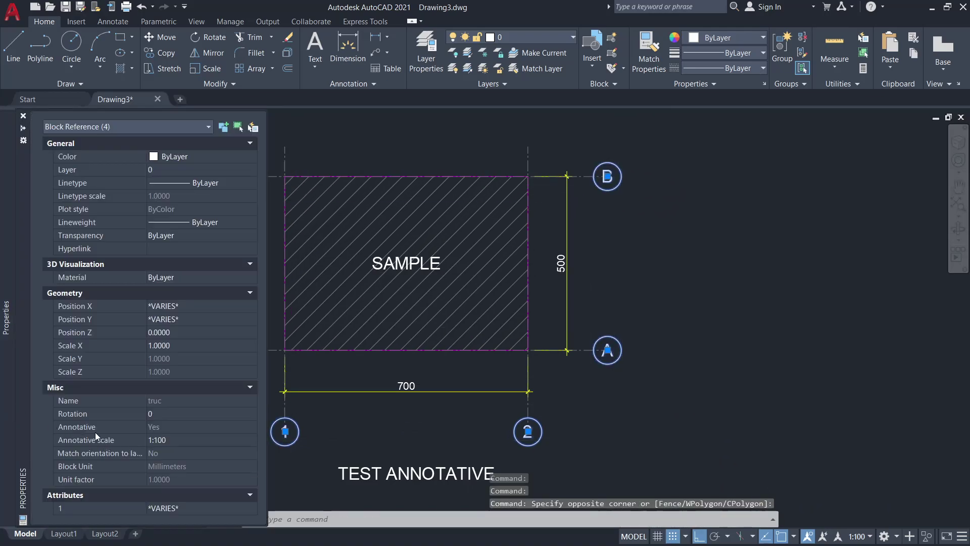
click(184, 441)
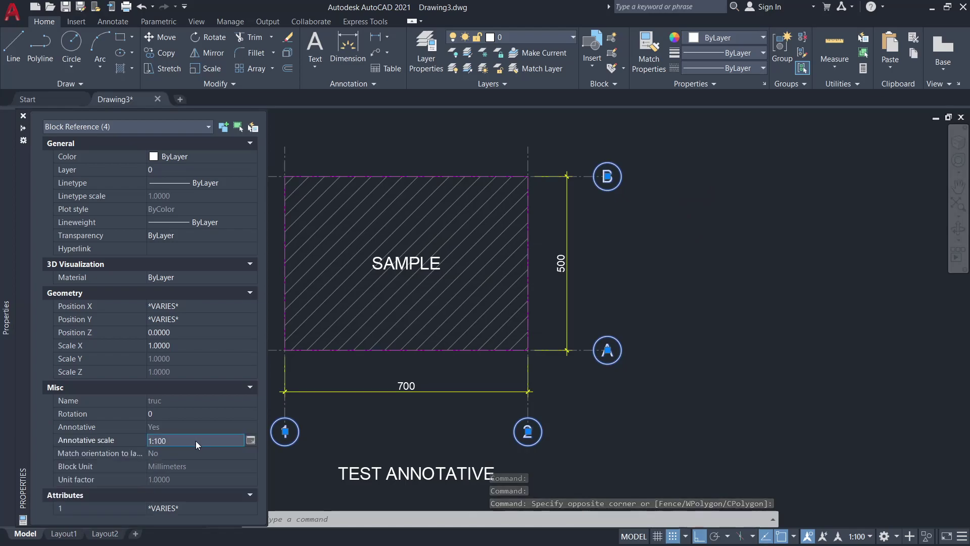
click(253, 441)
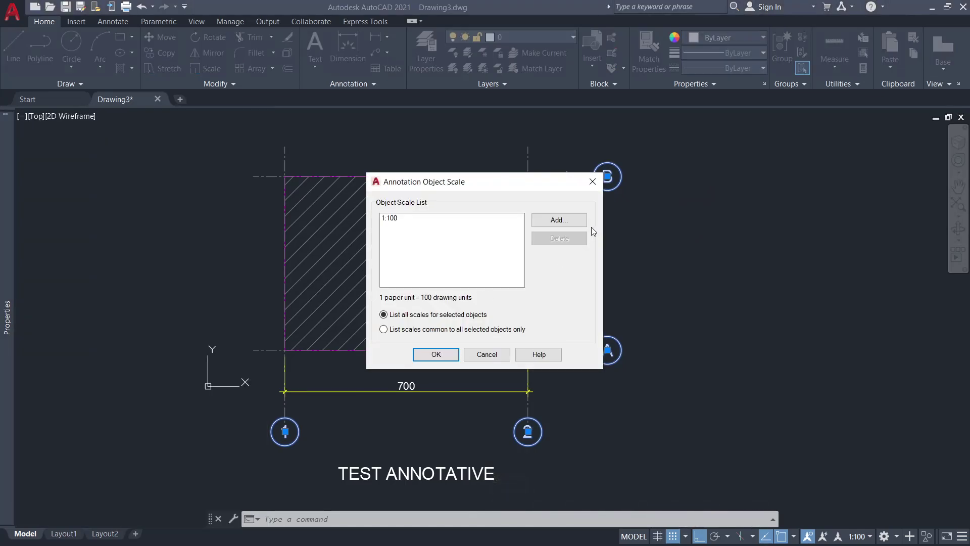
Add the 1:50, 1:20 and 1:10 scales to the four bubbles and confirm.
click(559, 220)
click(424, 301)
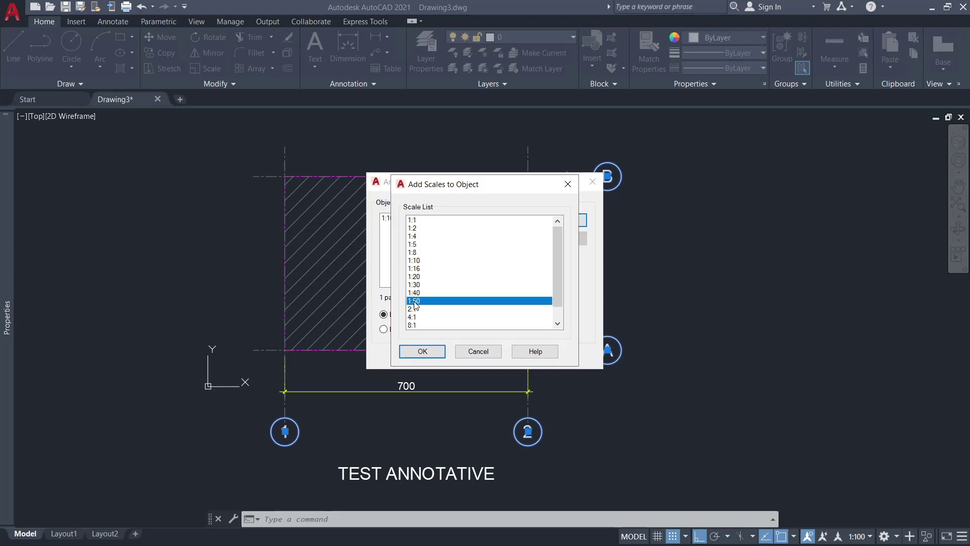
click(422, 351)
click(559, 221)
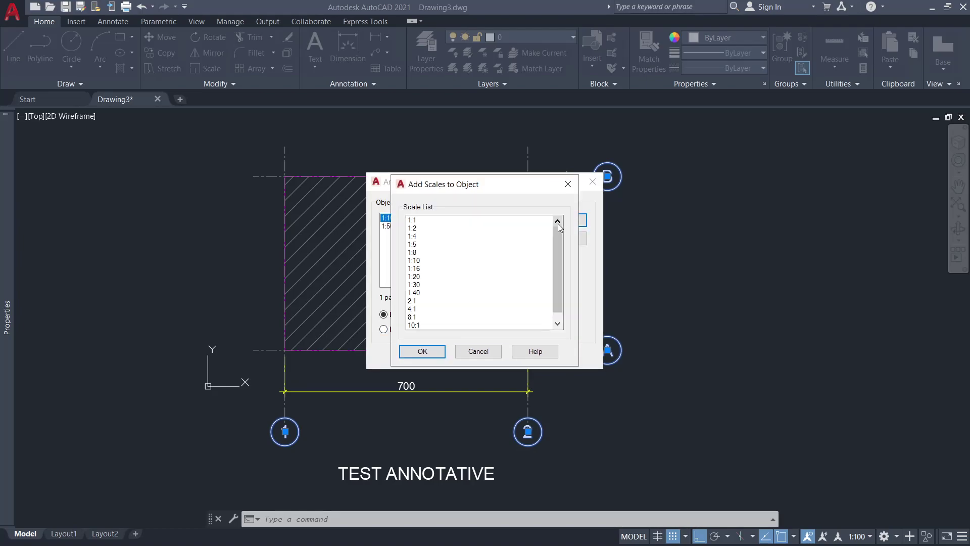
click(417, 278)
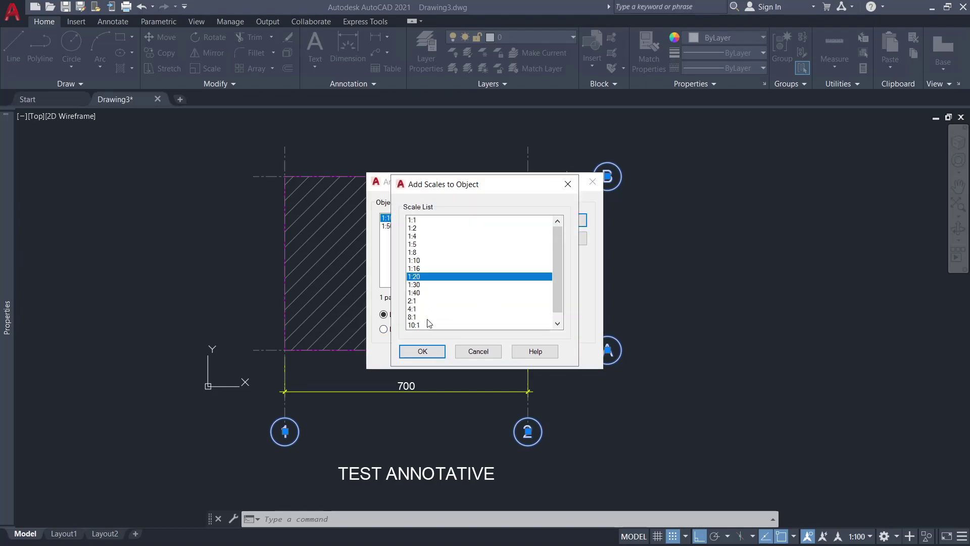
click(422, 351)
click(555, 222)
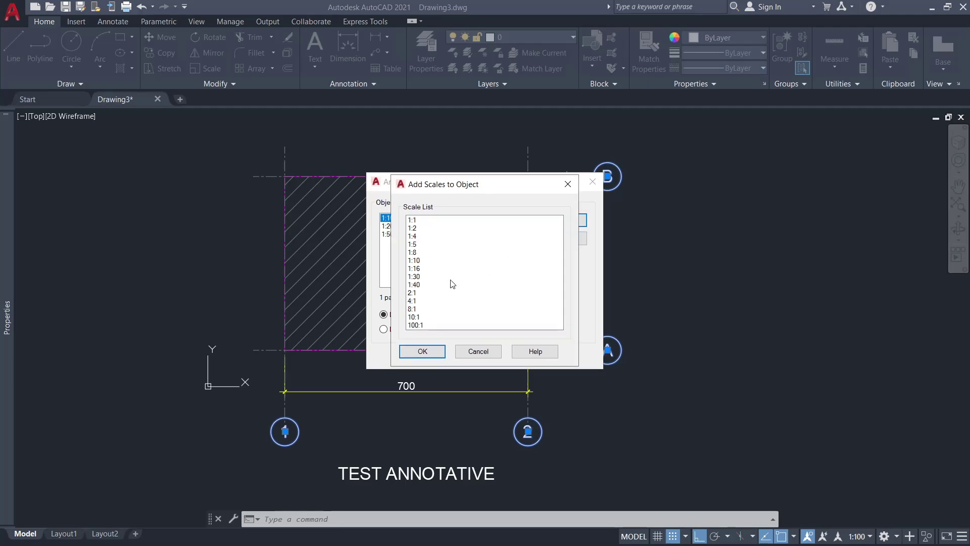
click(416, 262)
click(423, 351)
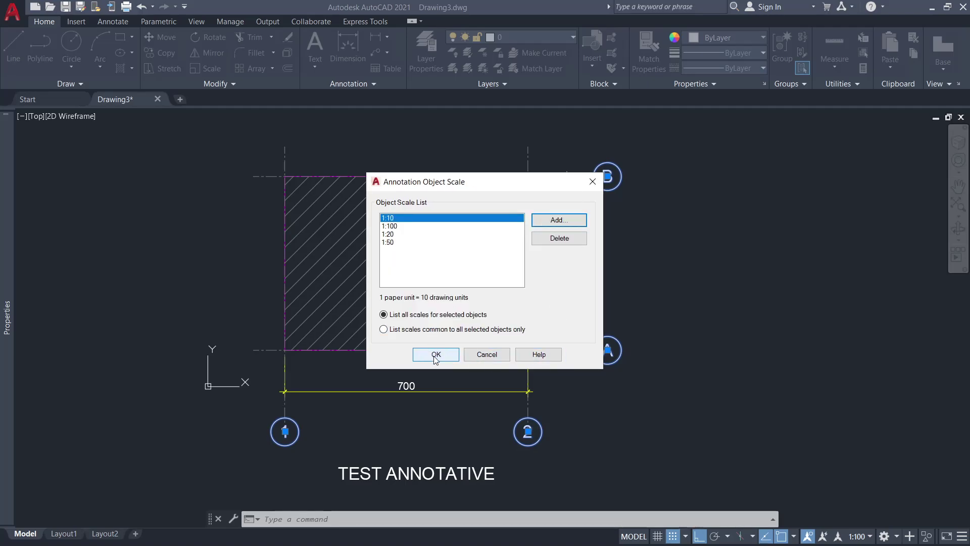
click(436, 354)
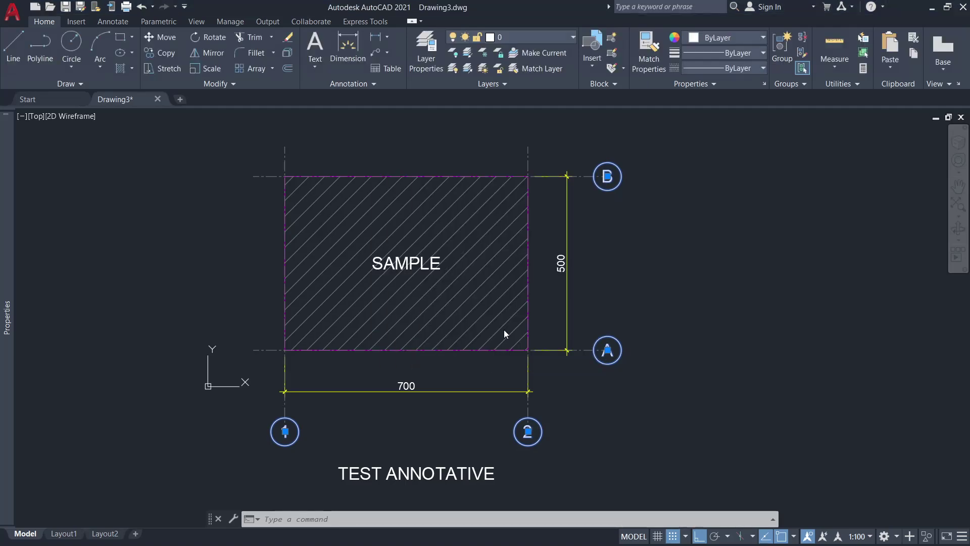
Cancel the stray selection window and adjust the zoom on Layout1's viewport of the sample.
click(651, 298)
key(Escape)
scroll(650, 298, down, 2)
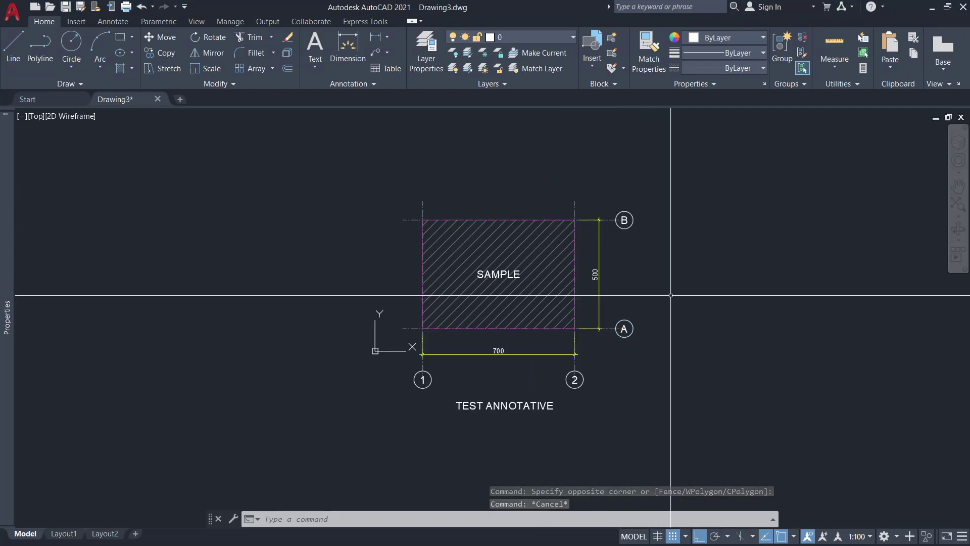
scroll(648, 317, up, 2)
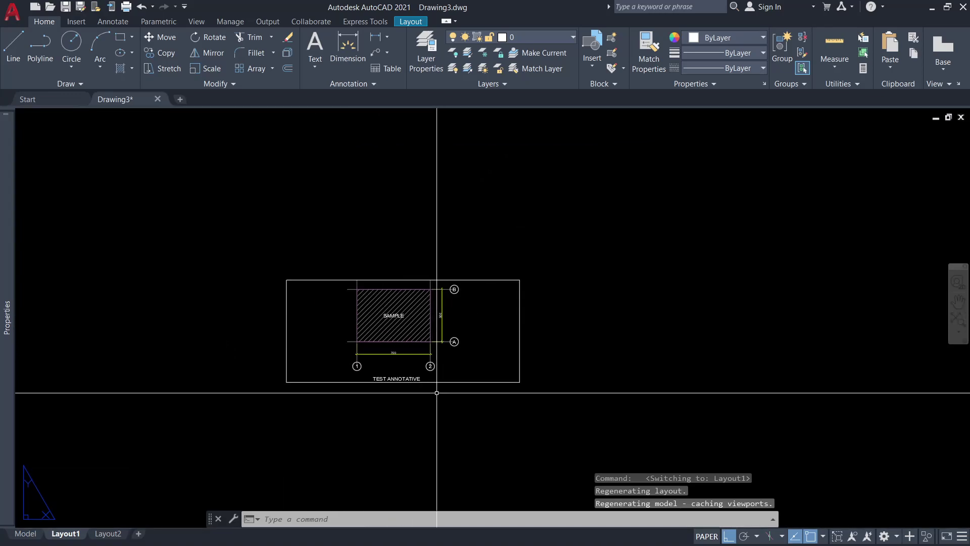
scroll(438, 389, up, 2)
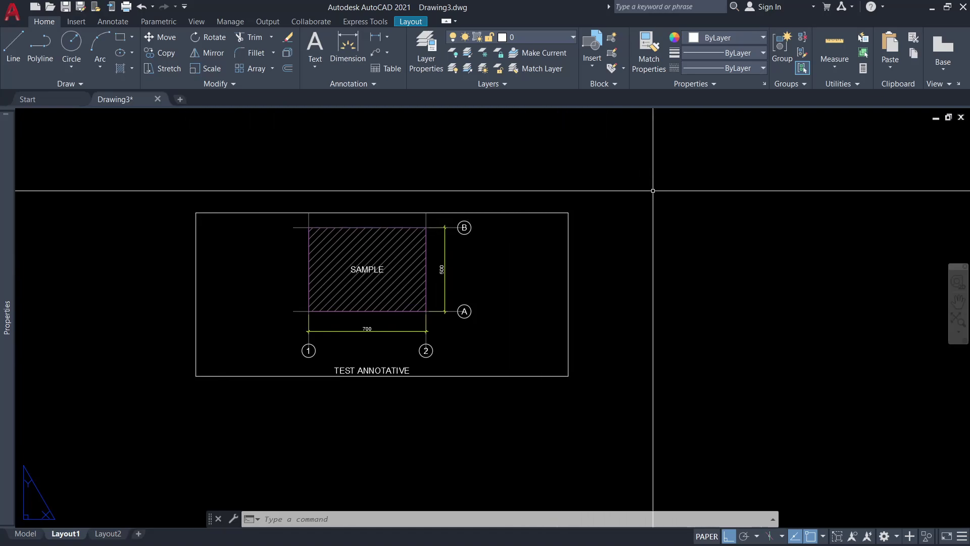
scroll(637, 215, down, 2)
Select the Layout1 viewport and set its scale to 1:100.
click(601, 305)
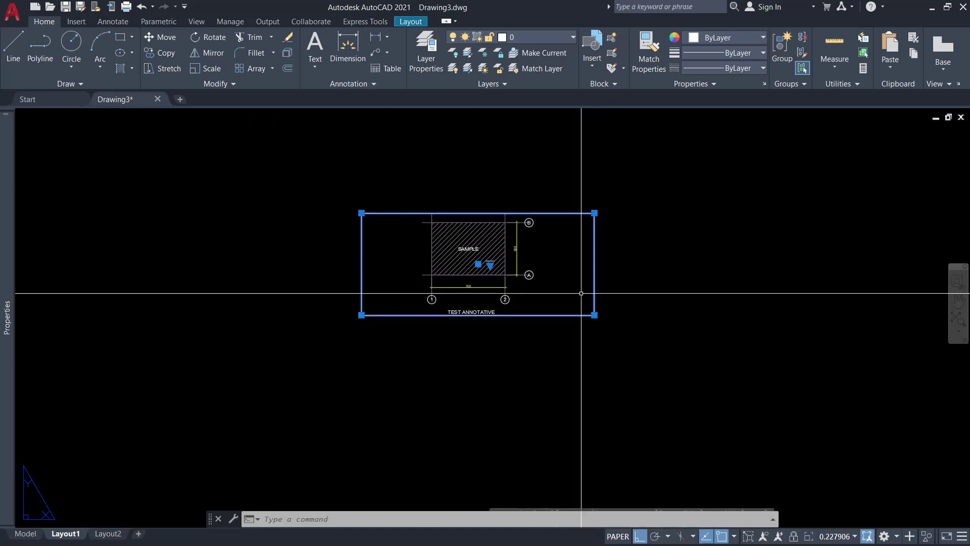
scroll(528, 309, up, 2)
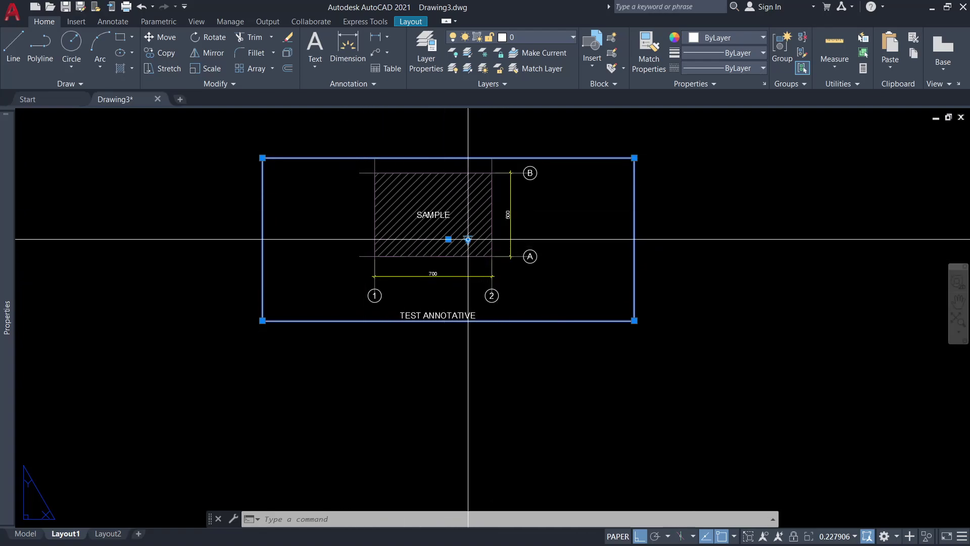
click(468, 239)
click(494, 394)
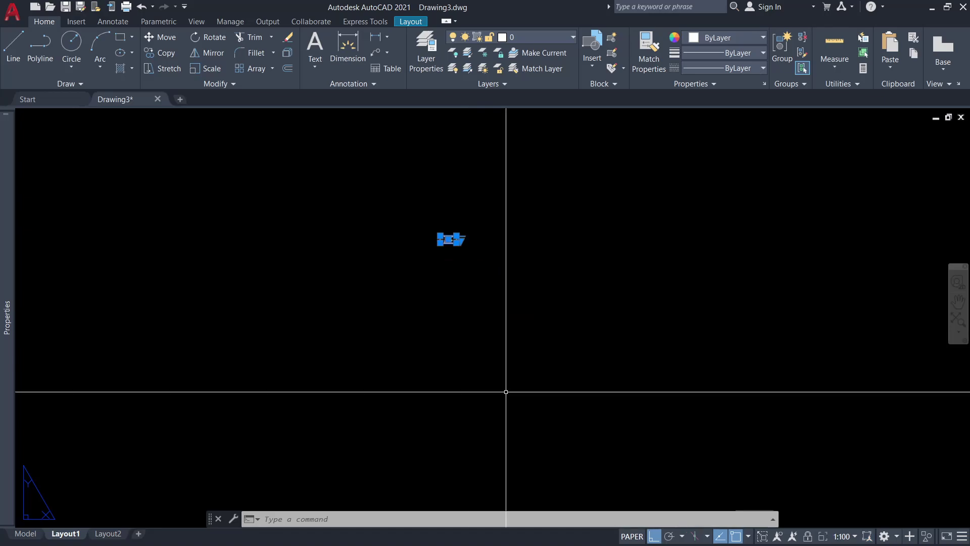
Stretch the viewport's right and left edges inward to frame the drawing closely.
scroll(454, 252, up, 7)
scroll(445, 161, up, 3)
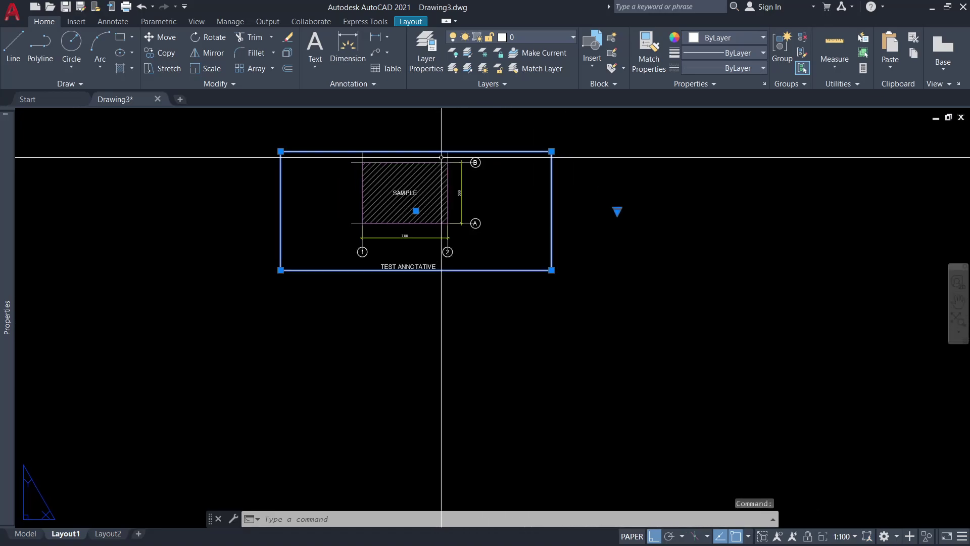
scroll(445, 156, up, 2)
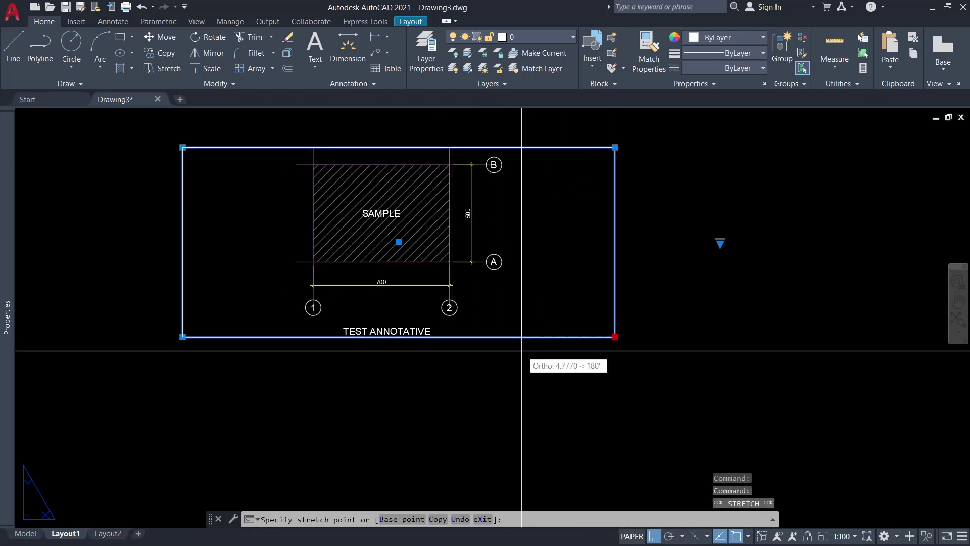
click(518, 335)
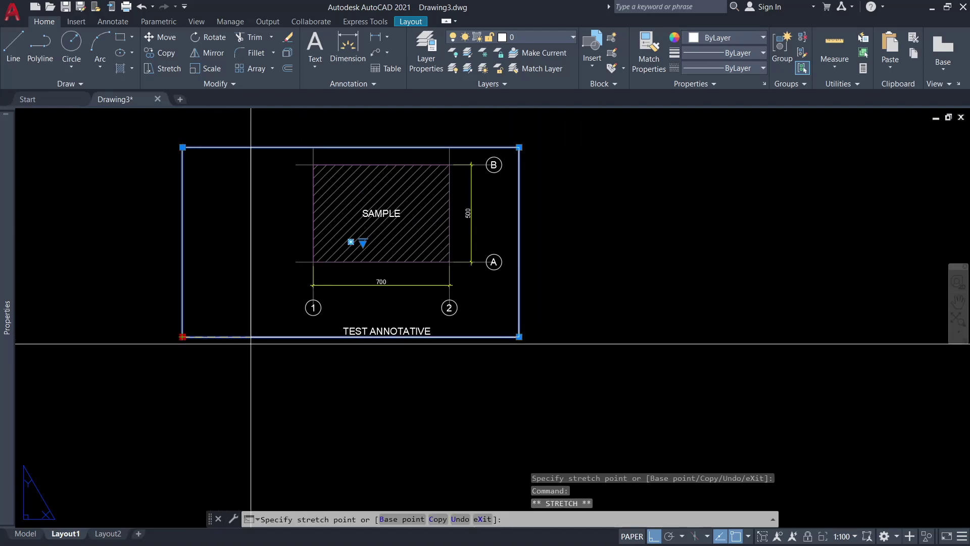
click(285, 346)
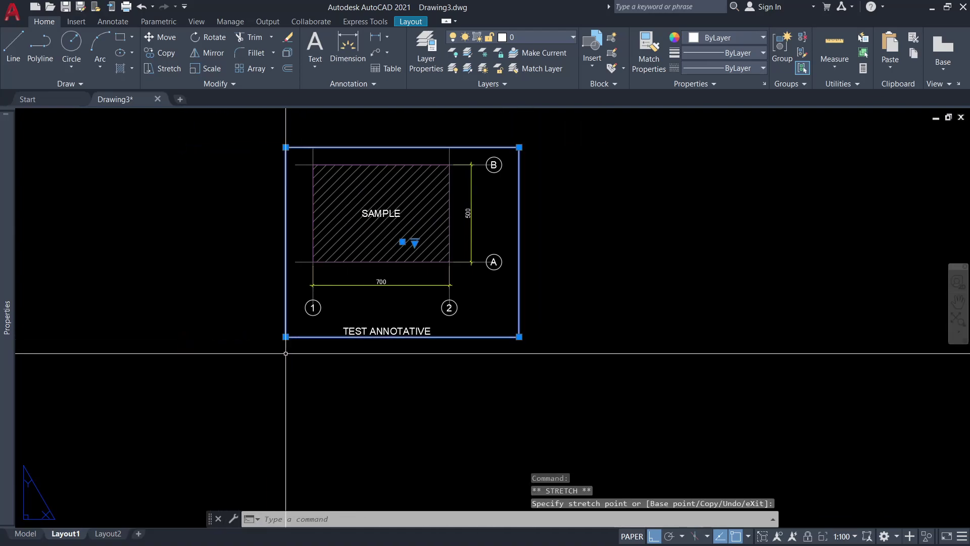
click(519, 336)
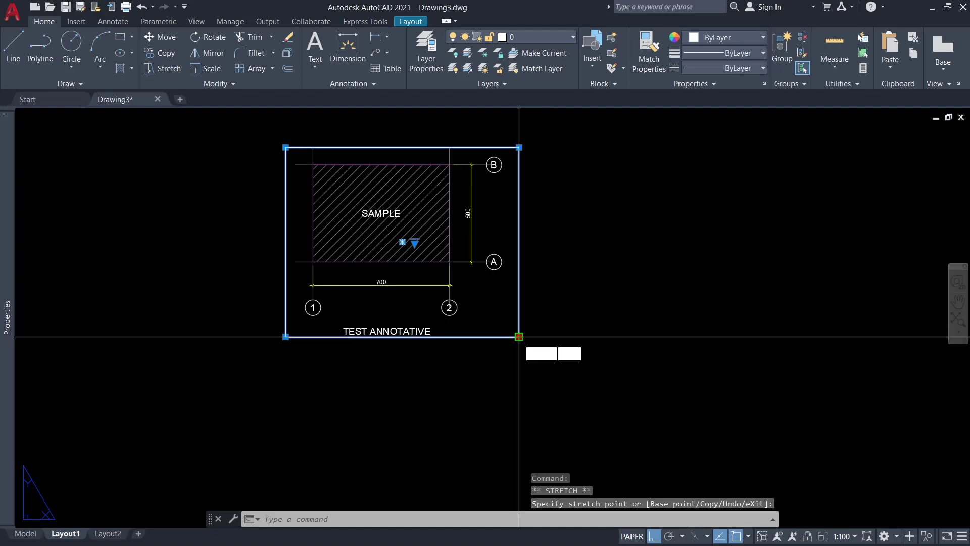
key(Escape)
scroll(277, 333, down, 2)
key(Escape)
key(Escape)
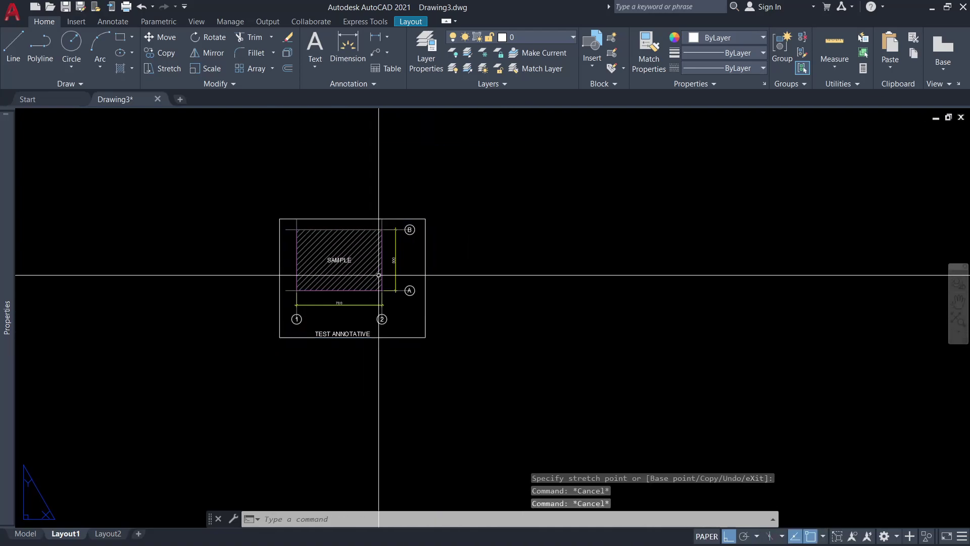
scroll(378, 314, down, 3)
Copy the 1:100 viewport to a new position on its right.
text(co)
key(Return)
click(394, 350)
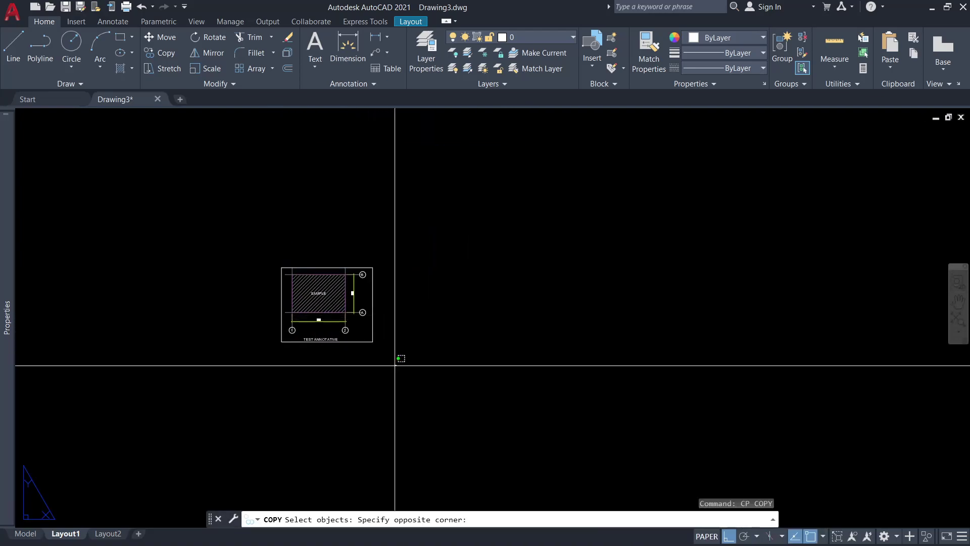
click(354, 324)
key(Return)
click(270, 382)
click(460, 382)
key(Escape)
Set the copied viewport's scale to 1:50.
scroll(525, 341, up, 2)
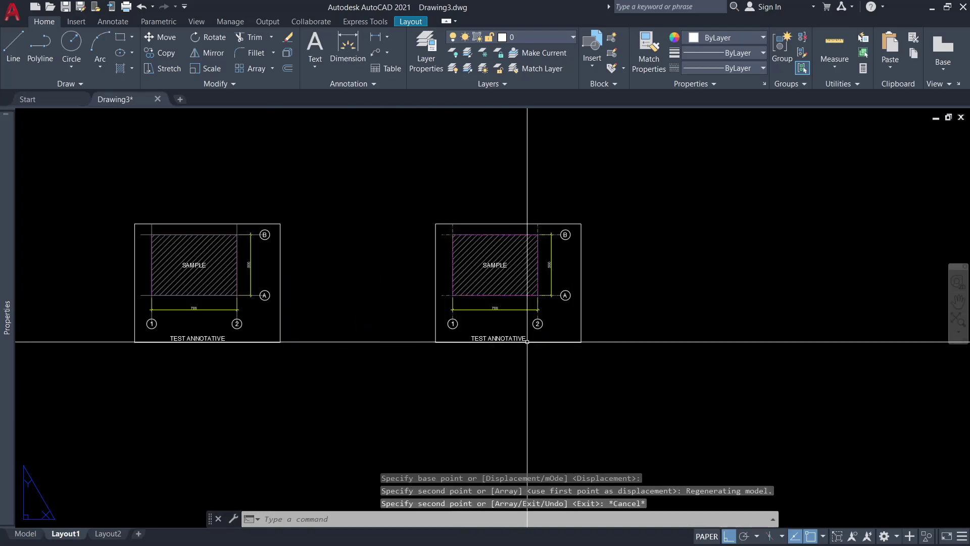
click(581, 340)
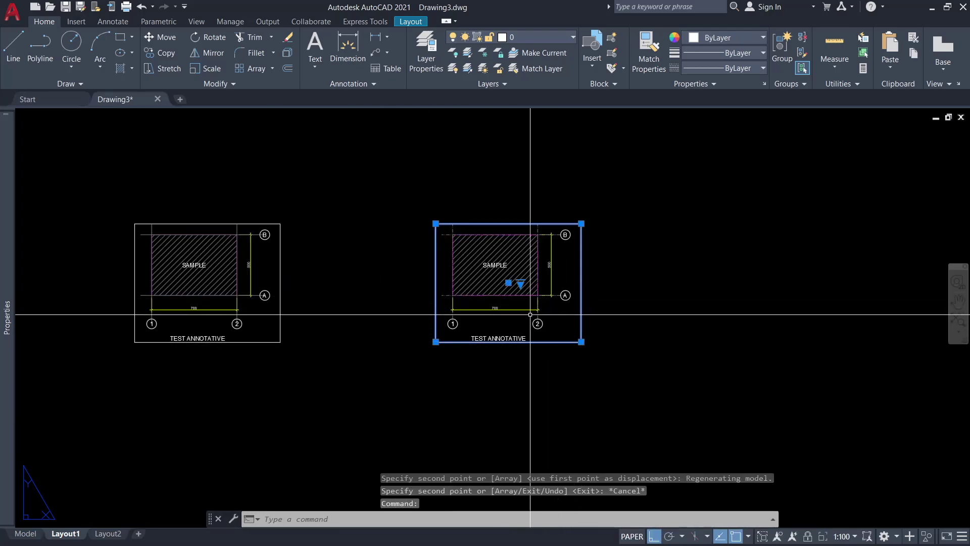
scroll(531, 295, up, 4)
click(505, 261)
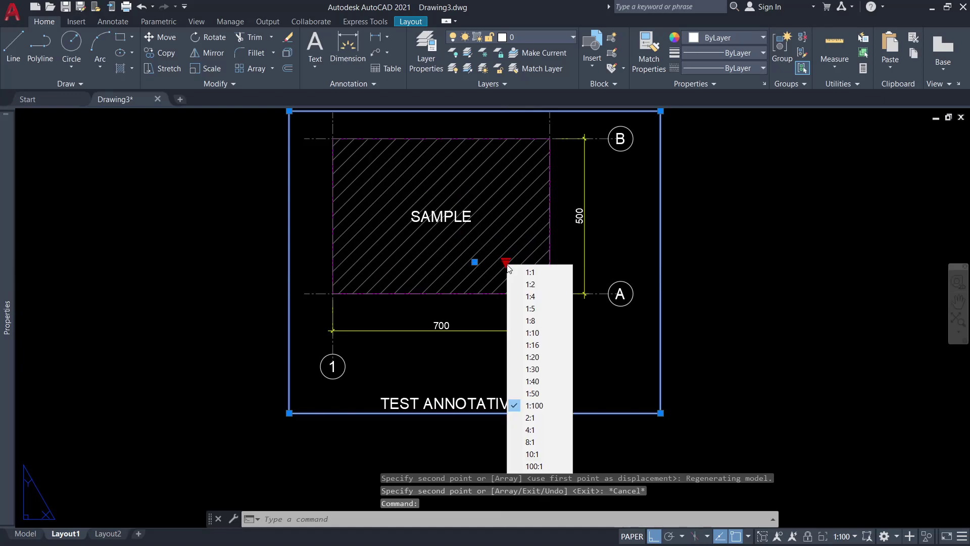
click(532, 393)
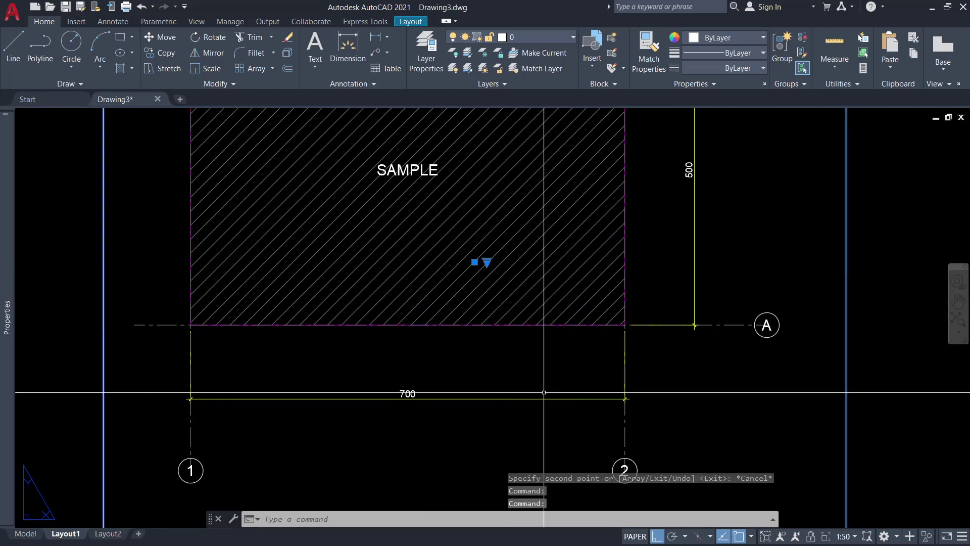
key(Escape)
scroll(613, 335, down, 4)
scroll(480, 308, down, 2)
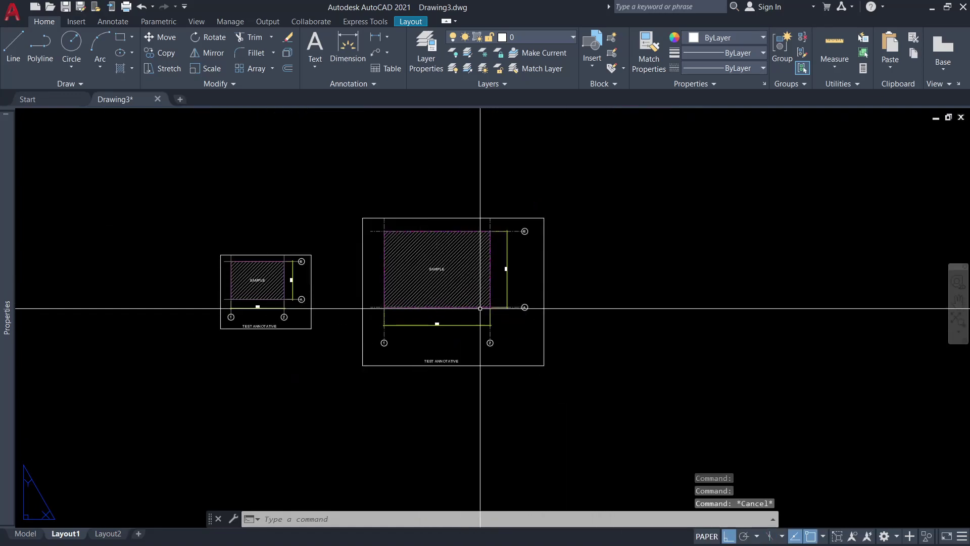
scroll(541, 347, up, 2)
Shift the large 1:50 viewport slightly to the left with MOVE.
click(553, 374)
click(530, 354)
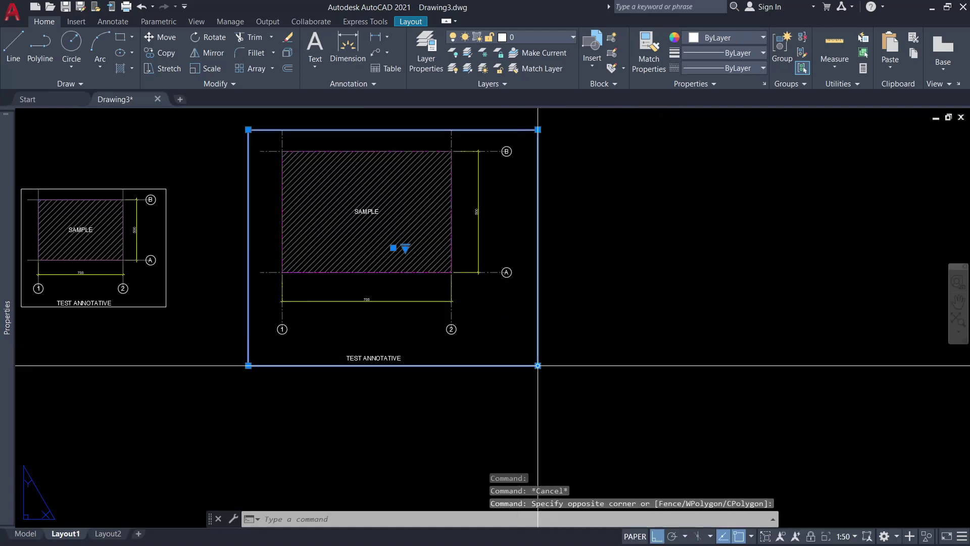
click(531, 368)
scroll(340, 336, down, 2)
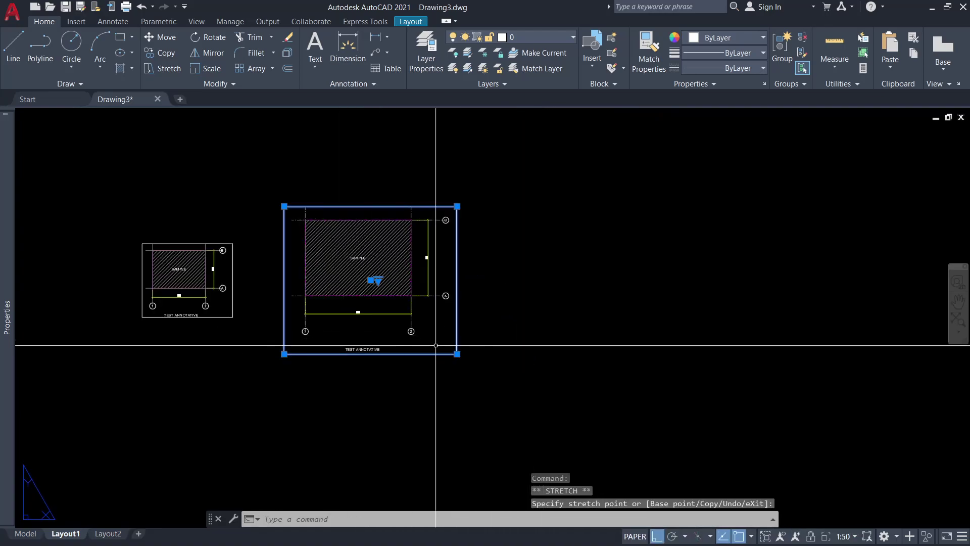
key(Escape)
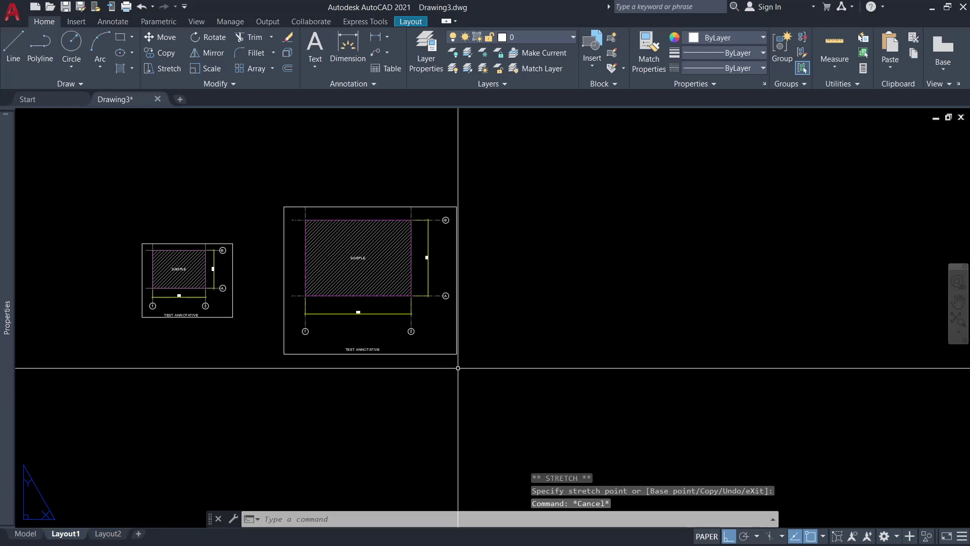
text(m)
key(Return)
mouse_move(468, 375)
mouse_down()
mouse_move(445, 343)
mouse_move(353, 364)
mouse_up()
key(Return)
click(447, 384)
click(421, 393)
key(Escape)
Copy the 1:50 viewport to the right of the original.
text(co)
key(Return)
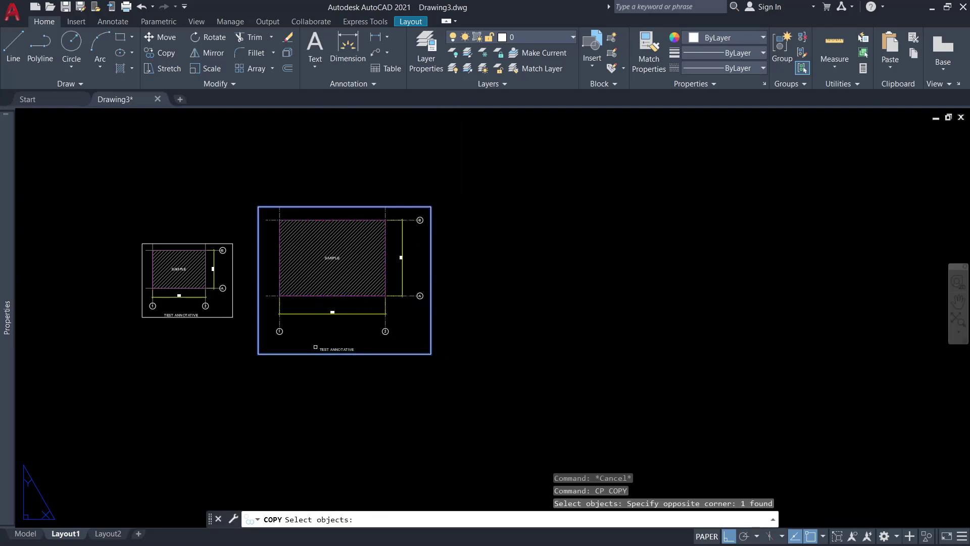
key(Return)
click(278, 412)
click(466, 412)
key(Escape)
click(561, 339)
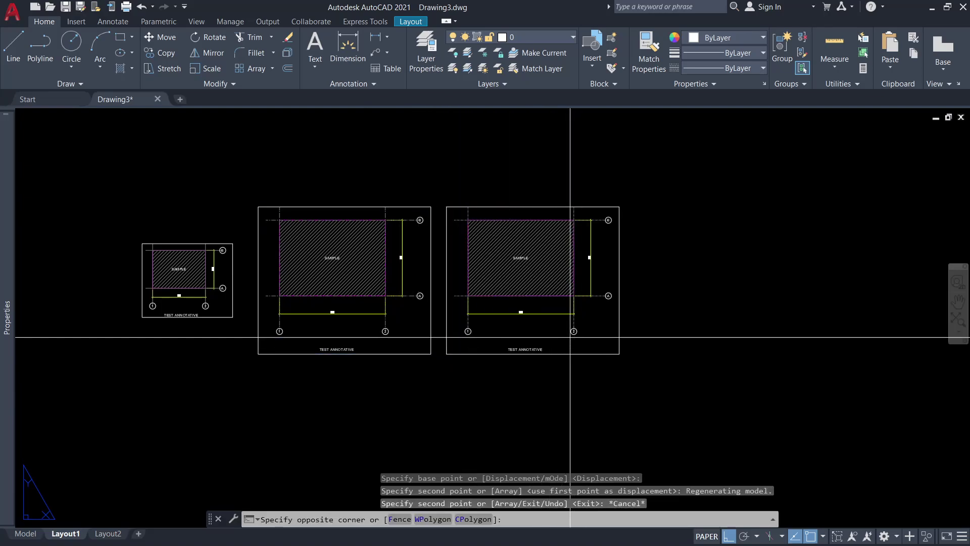
click(546, 282)
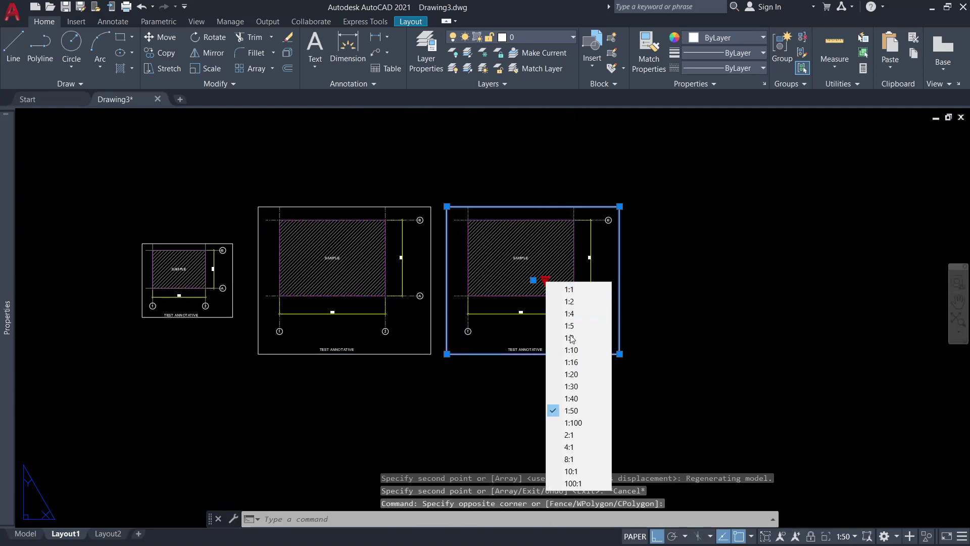
Set the copied viewport to 1:20 and shift it to the right.
click(584, 376)
scroll(576, 374, down, 5)
text(m)
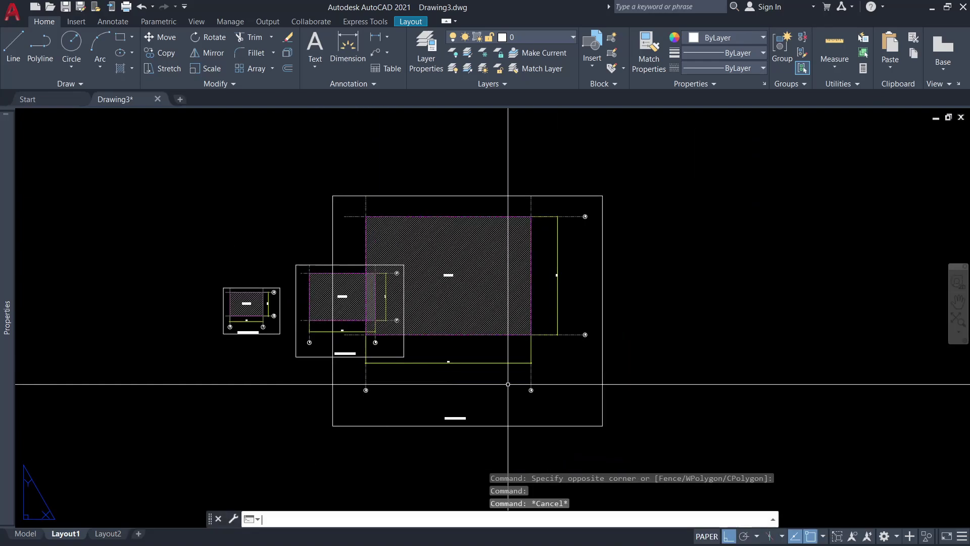
key(Return)
click(481, 415)
click(343, 437)
key(Return)
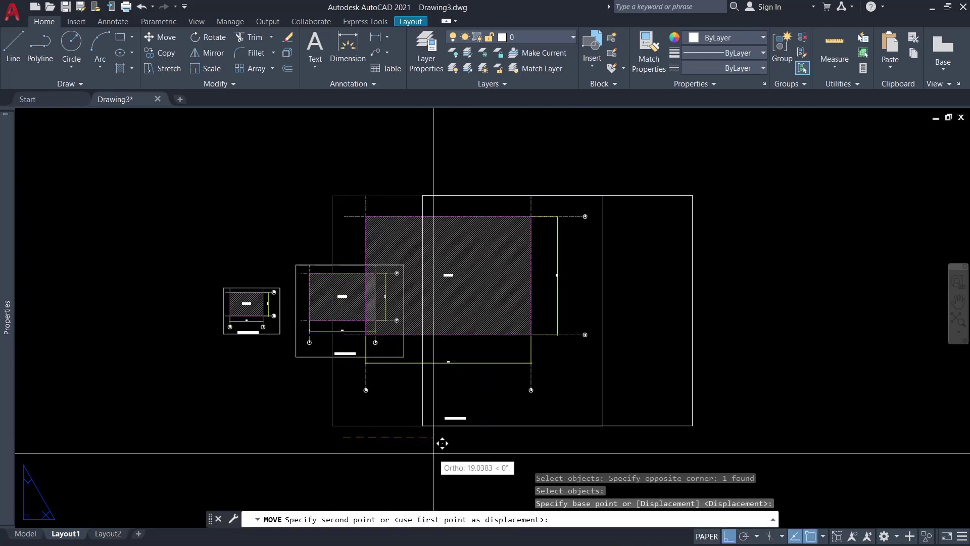
click(433, 440)
key(Escape)
scroll(436, 323, down, 4)
scroll(458, 342, up, 2)
key(Escape)
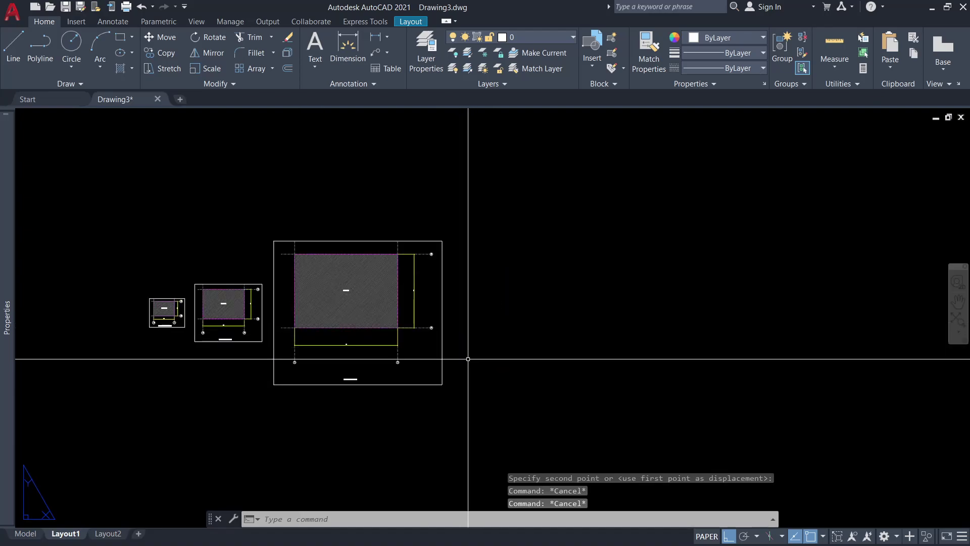
Copy the 1:20 viewport to a position further right.
text(CPco)
key(Return)
click(452, 371)
click(375, 399)
key(Return)
click(265, 414)
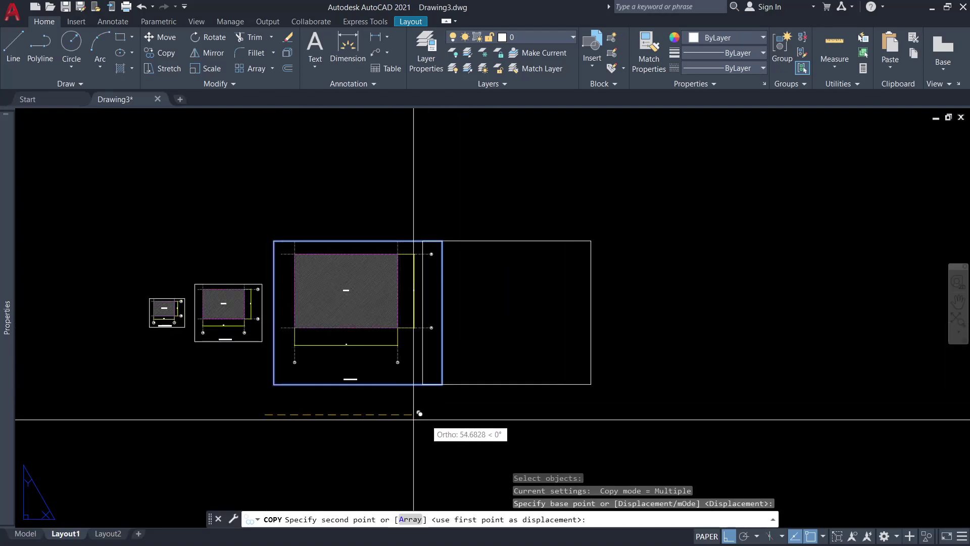
click(478, 414)
key(Escape)
Set the new copy's viewport scale to 1:10 and move it further right.
click(516, 368)
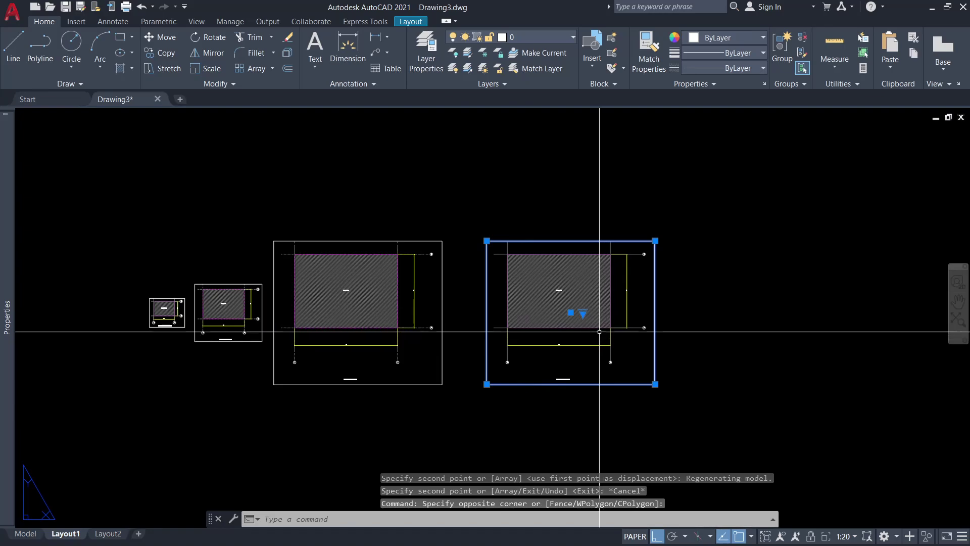
click(583, 313)
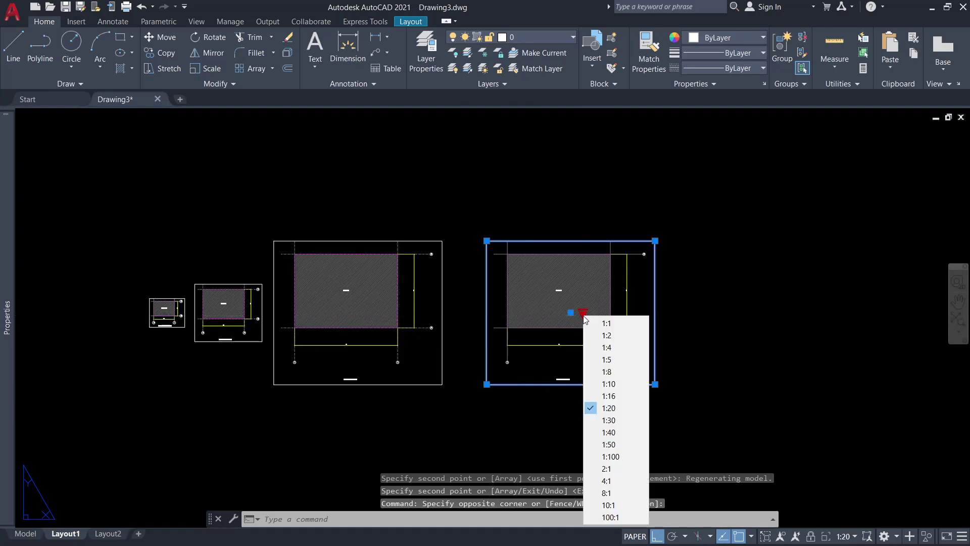
click(614, 385)
text(m)
key(Return)
click(486, 411)
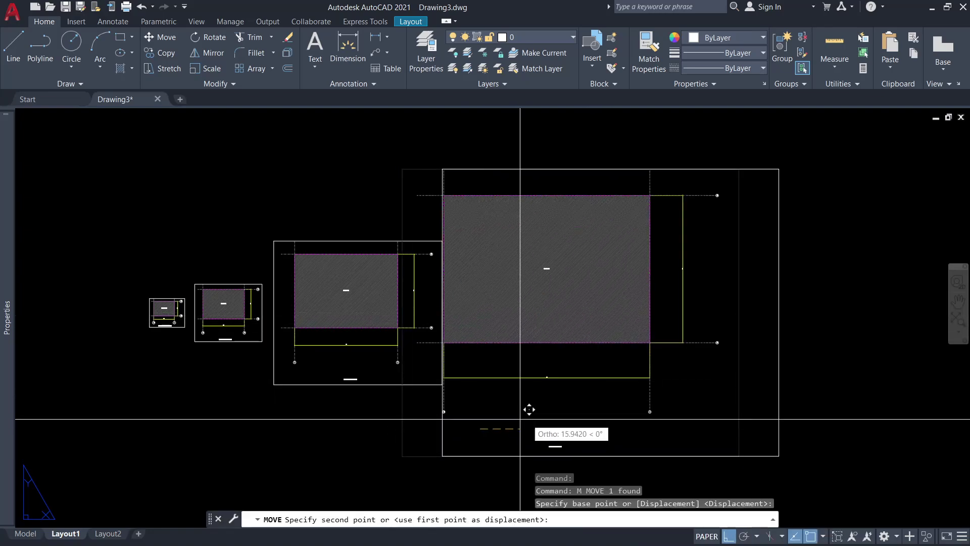
click(552, 410)
key(Escape)
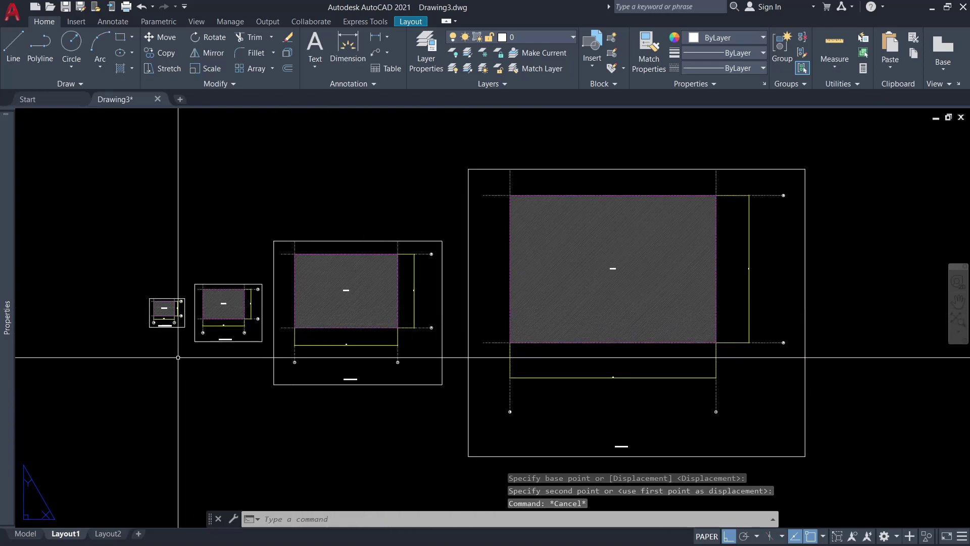
scroll(356, 319, up, 2)
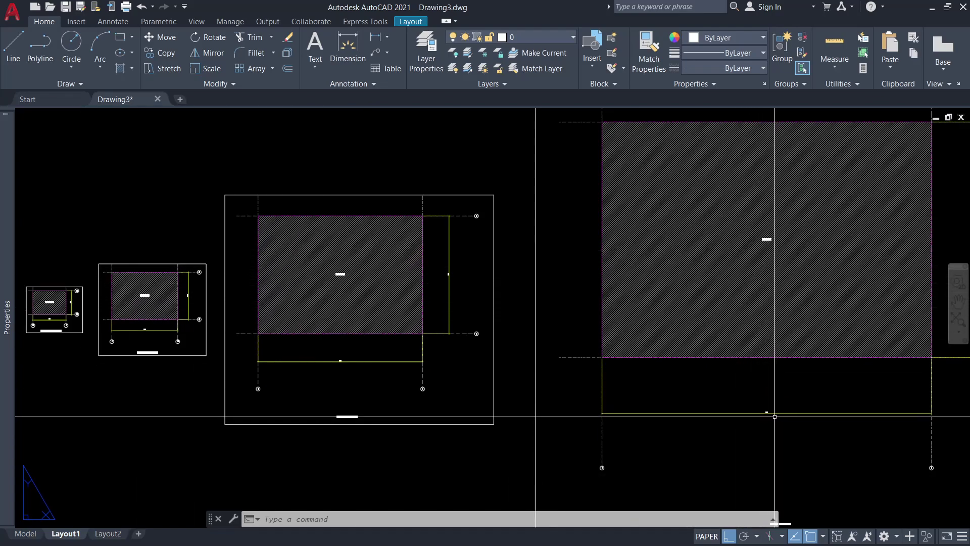
scroll(602, 386, down, 4)
scroll(361, 303, up, 2)
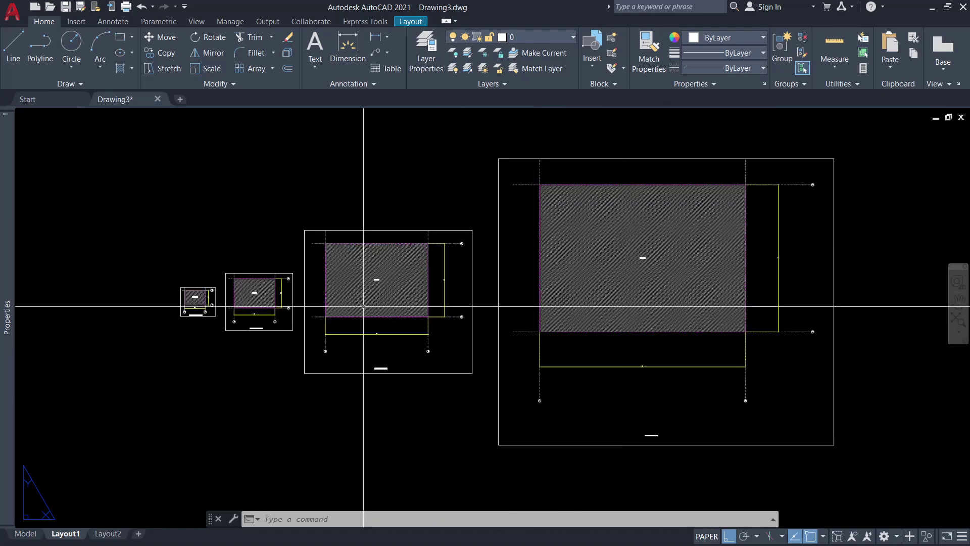
scroll(368, 304, up, 2)
scroll(389, 340, down, 2)
scroll(373, 264, down, 2)
scroll(383, 264, up, 2)
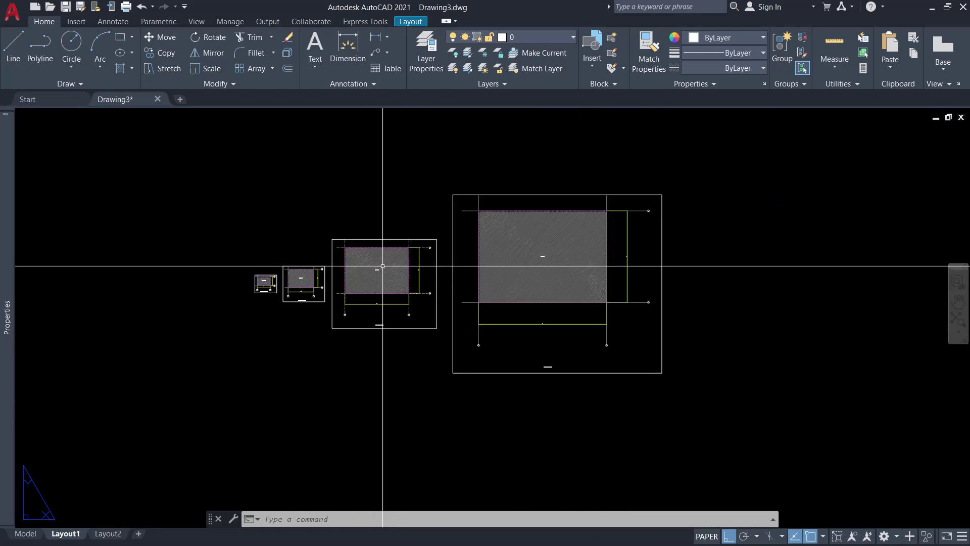
Draw a rectangle with REC from above-left to below-right, enclosing all four viewports.
text(REC)
key(Return)
click(205, 125)
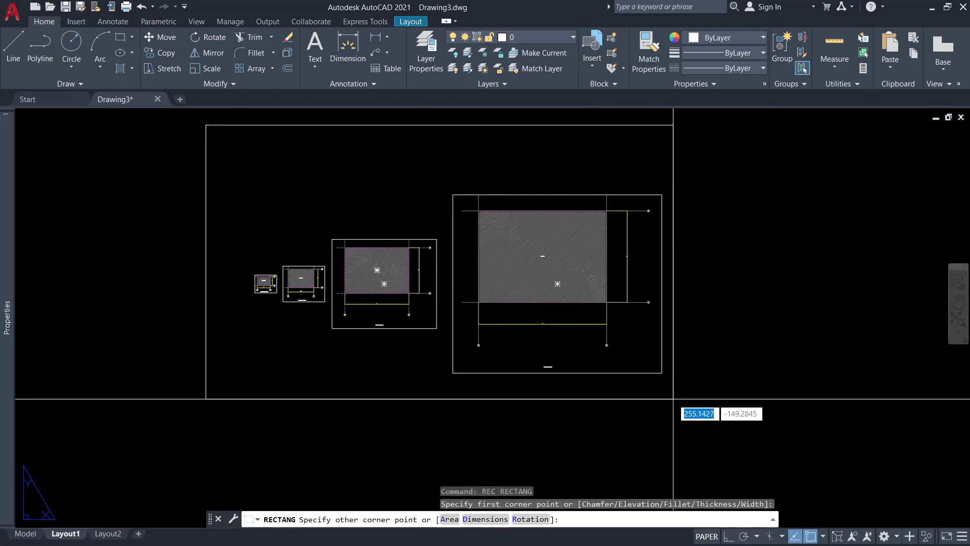
click(689, 404)
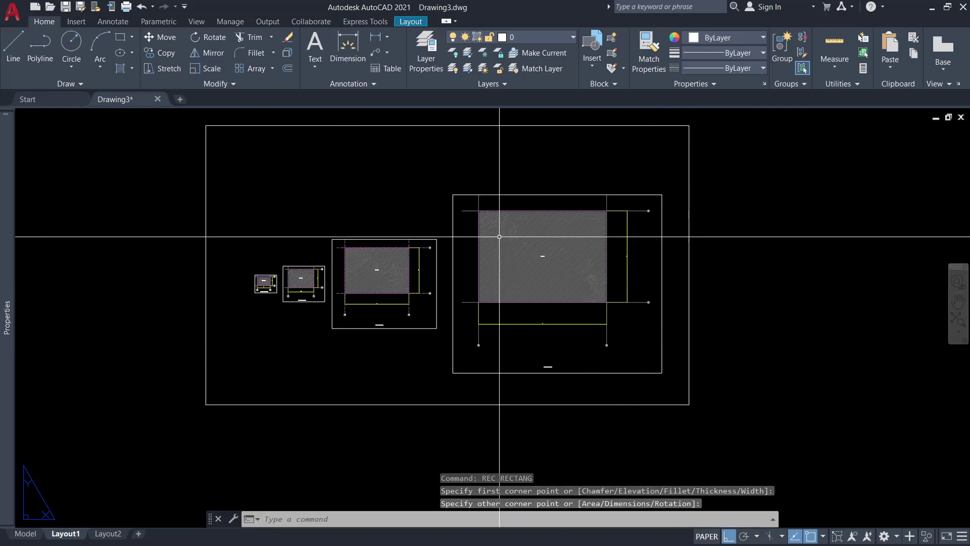
scroll(481, 314, up, 4)
scroll(221, 233, down, 2)
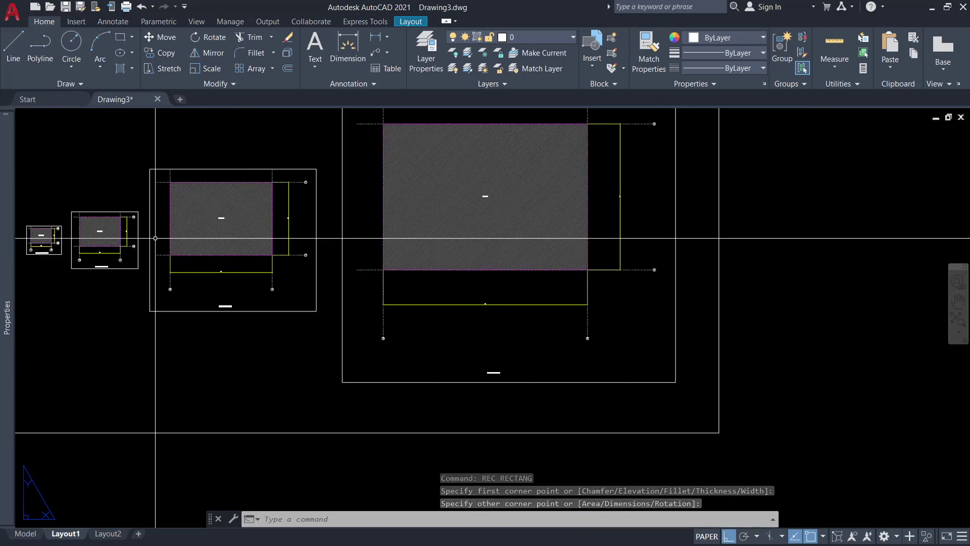
scroll(117, 255, up, 2)
scroll(596, 187, up, 4)
scroll(606, 253, down, 5)
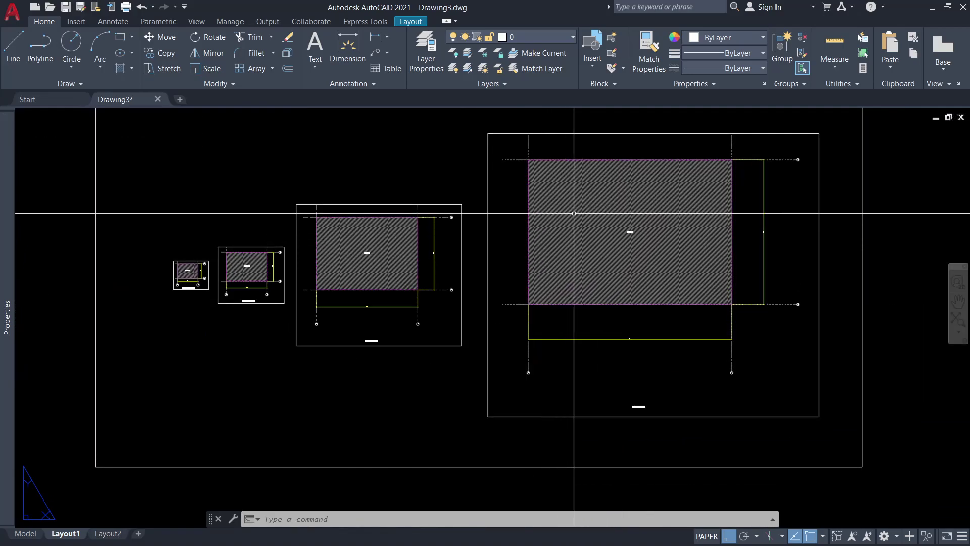
scroll(217, 278, up, 4)
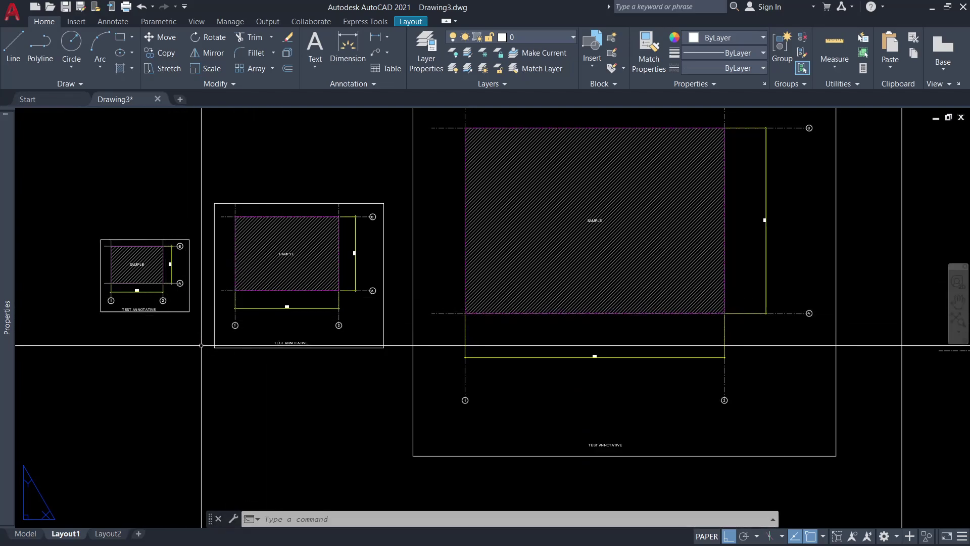
Copy the smallest viewport to a new spot with ortho turned off.
text(co)
key(Return)
click(166, 335)
click(136, 281)
key(Return)
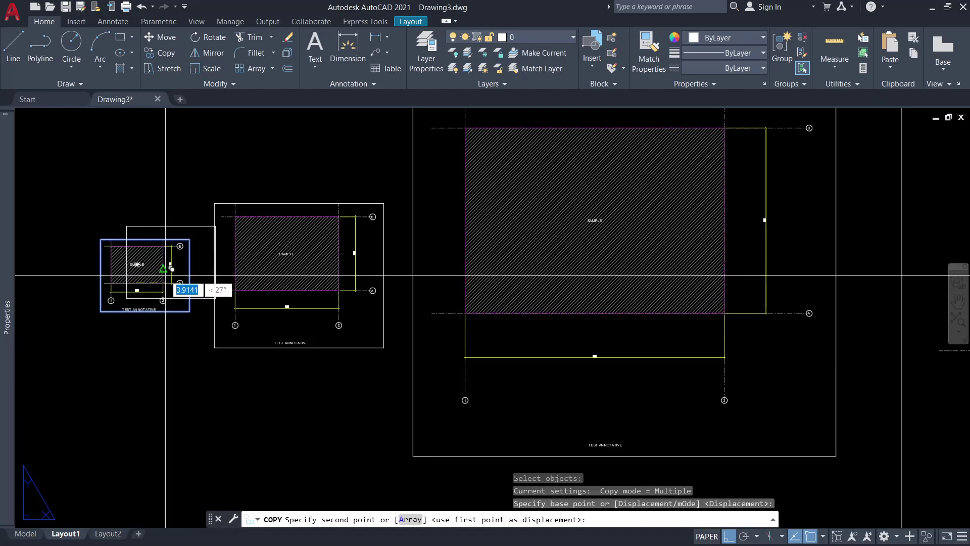
key(F8)
scroll(379, 293, up, 5)
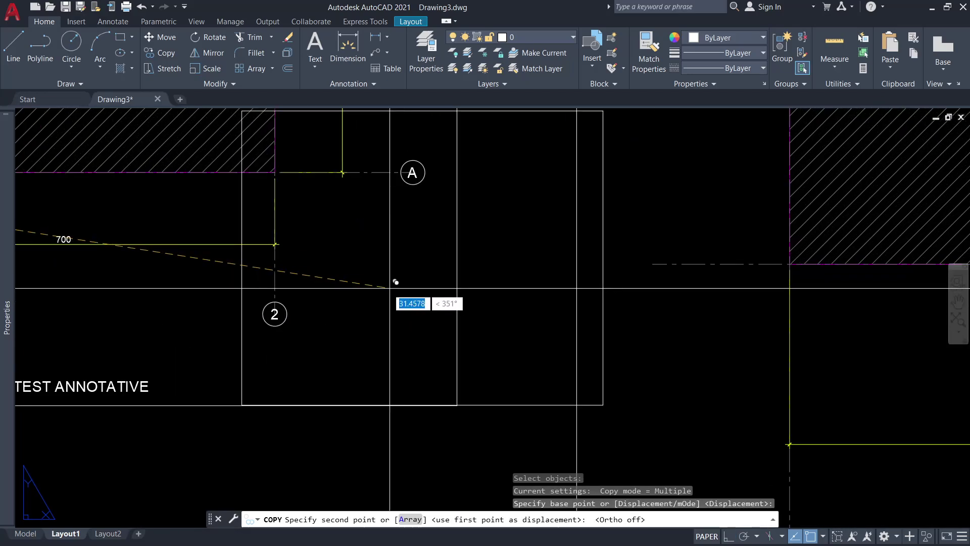
click(372, 289)
key(Escape)
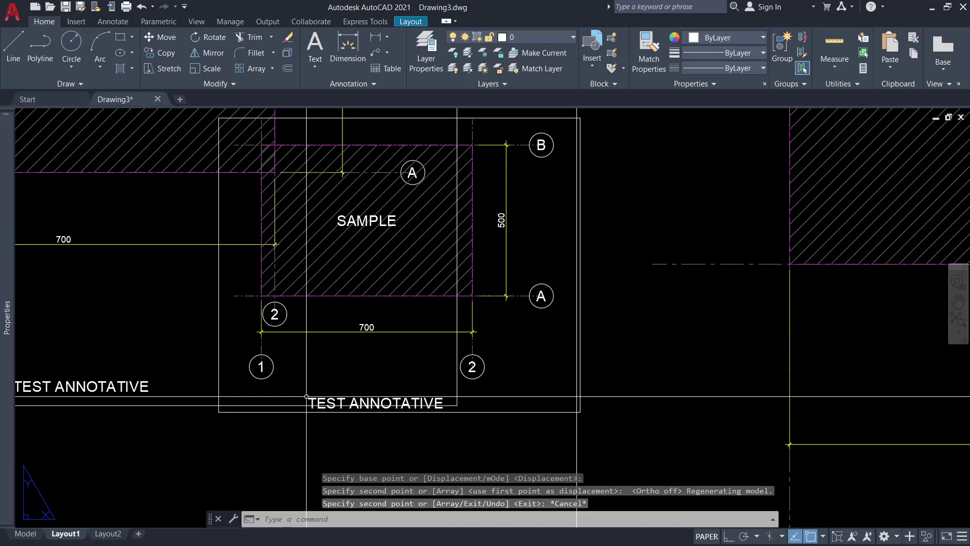
scroll(271, 320, up, 2)
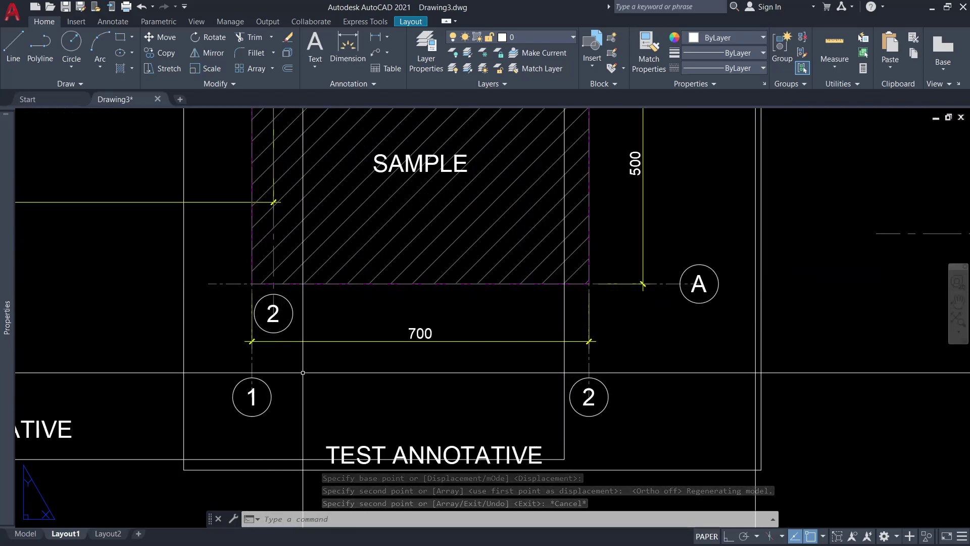
scroll(328, 309, down, 2)
scroll(339, 219, down, 2)
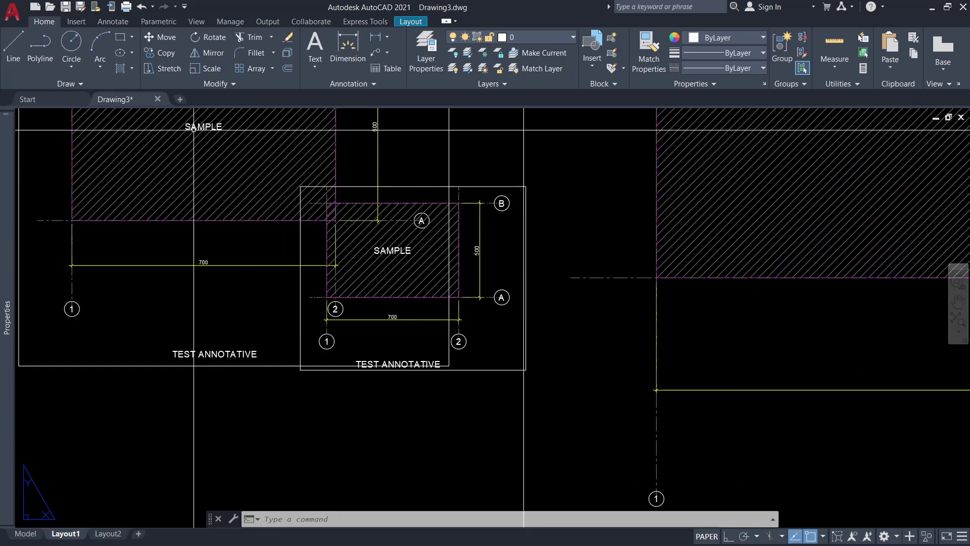
key(Escape)
Move the copied small viewport to the right.
text(m)
key(Return)
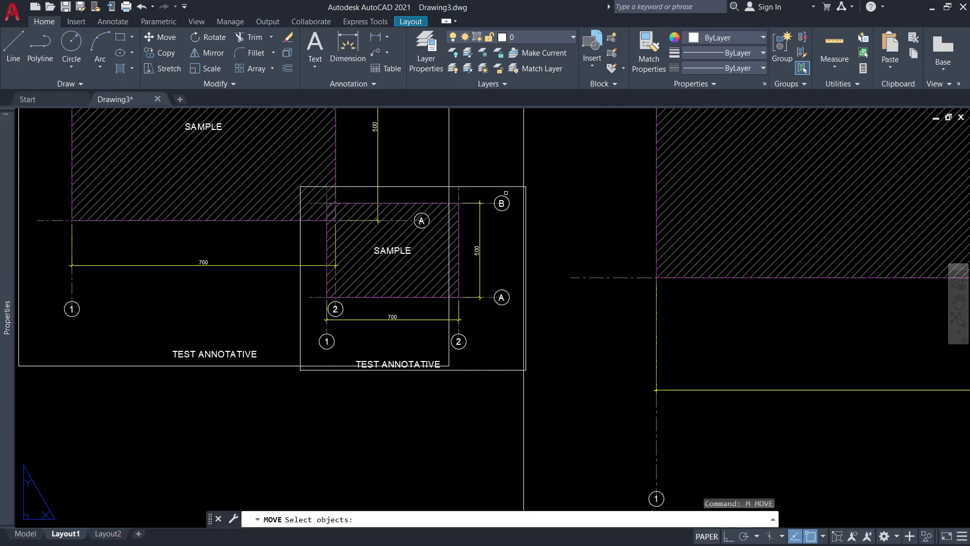
click(490, 216)
key(Return)
scroll(715, 315, down, 2)
scroll(721, 308, up, 1)
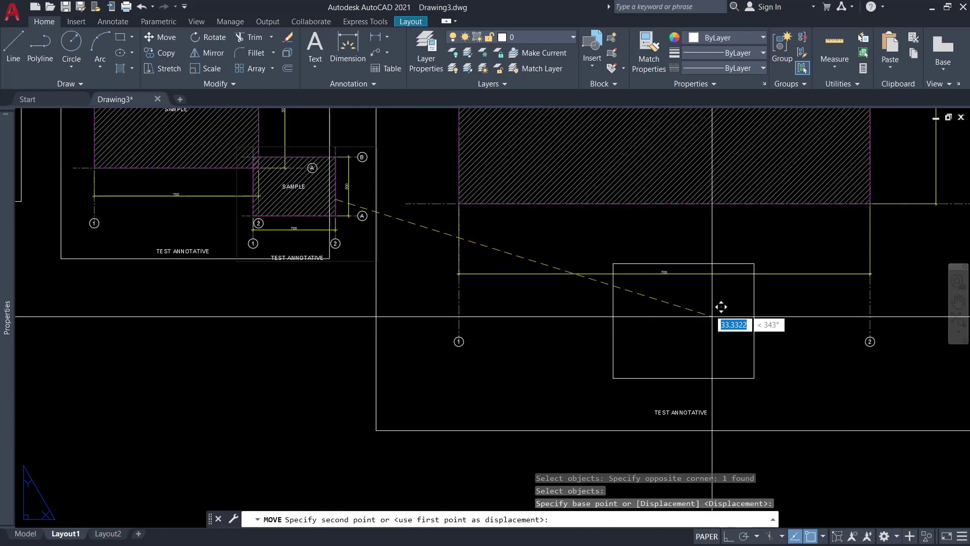
click(675, 311)
scroll(627, 372, up, 2)
Move a SAMPLE viewport to a new position on the left.
text(m)
key(Return)
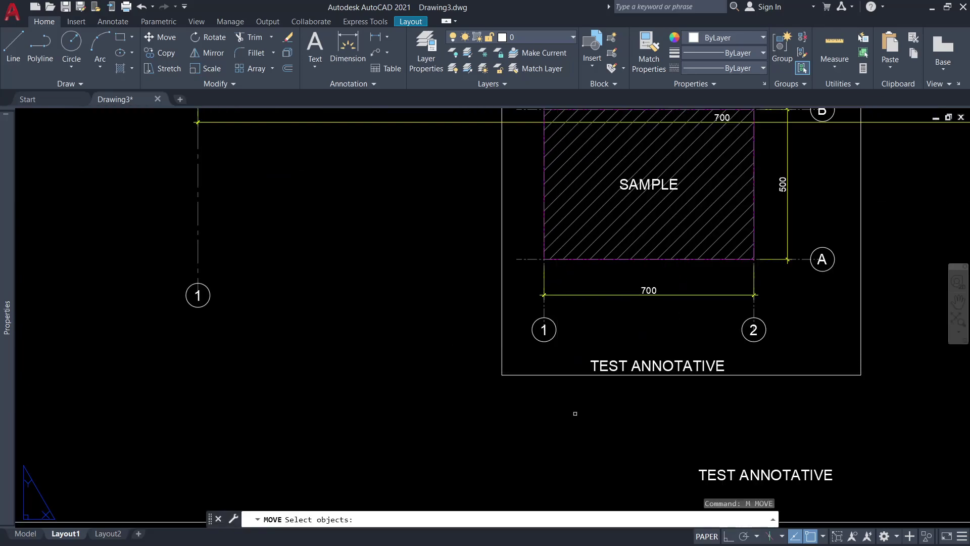
click(574, 411)
click(535, 364)
key(Return)
click(542, 422)
scroll(330, 368, down, 2)
click(331, 368)
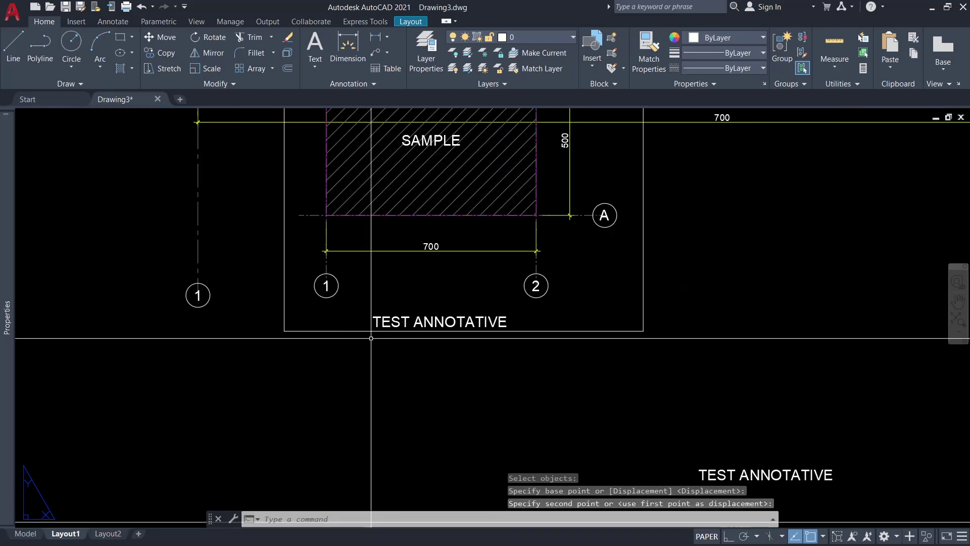
scroll(469, 361, down, 1)
Shift another SAMPLE viewport further down and right.
key(Return)
click(468, 361)
click(450, 323)
key(Return)
click(444, 293)
click(527, 349)
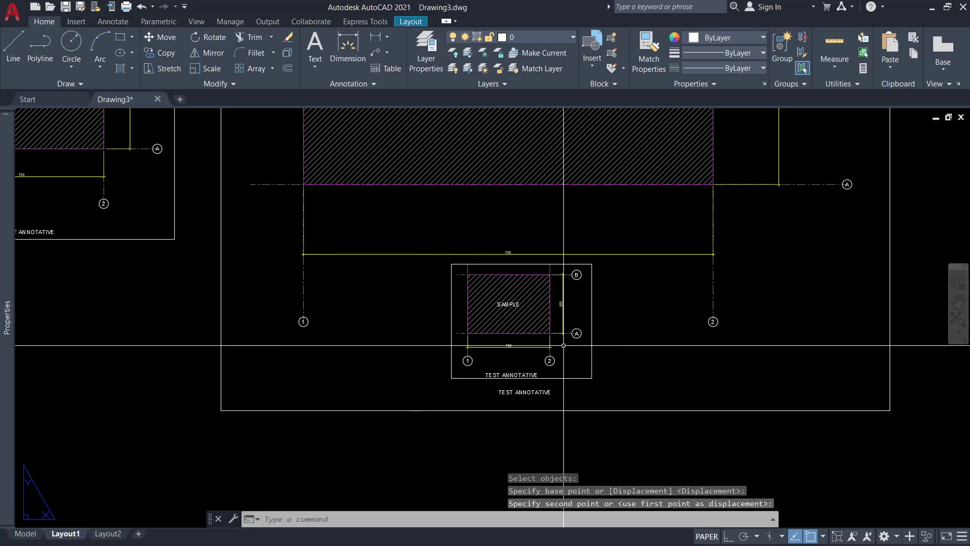
scroll(527, 366, up, 4)
scroll(527, 366, down, 1)
scroll(585, 309, down, 3)
scroll(585, 282, down, 2)
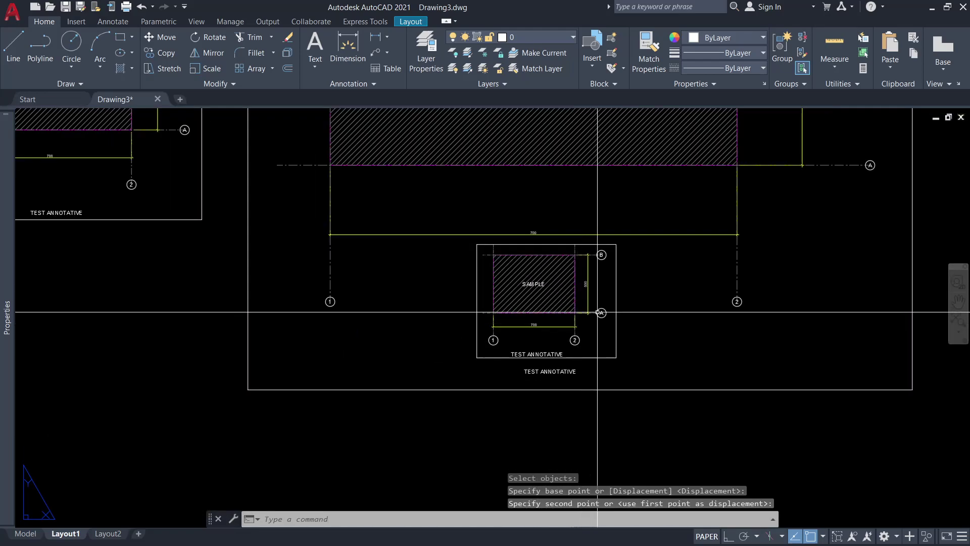
Raise a viewport higher up in the row.
key(Return)
click(645, 297)
click(599, 284)
key(Return)
click(631, 287)
click(632, 186)
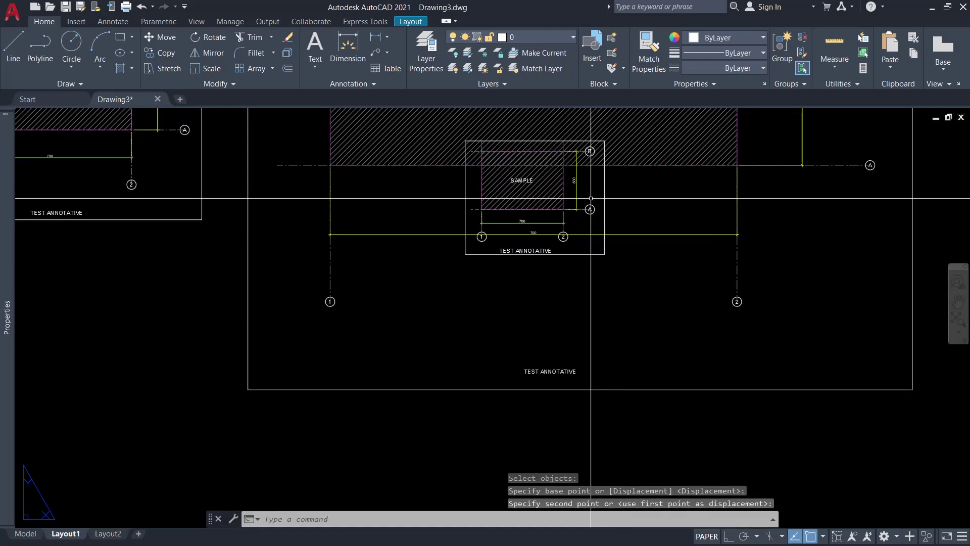
scroll(515, 262, up, 4)
scroll(446, 243, down, 5)
scroll(532, 268, up, 3)
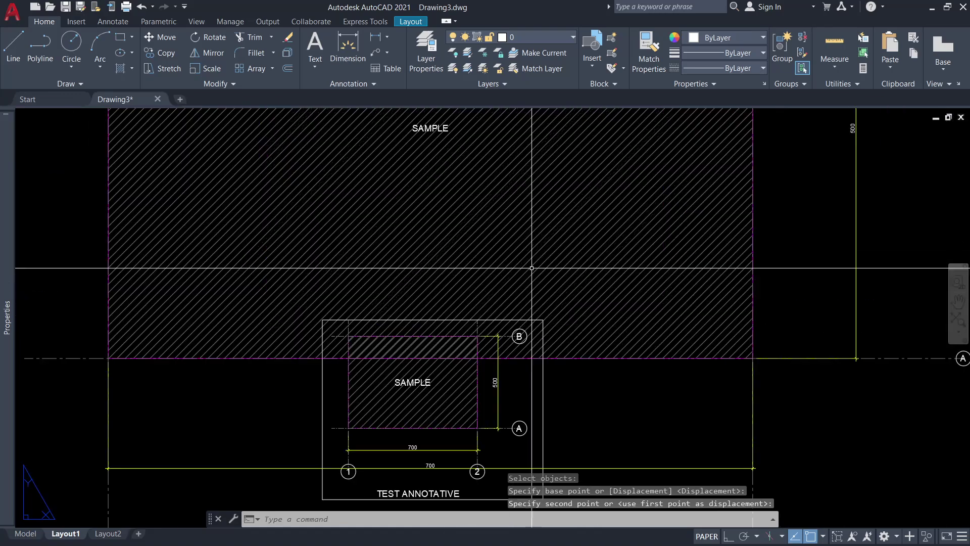
Reposition another viewport to a new spot near the top.
key(Return)
click(569, 396)
click(493, 410)
key(Return)
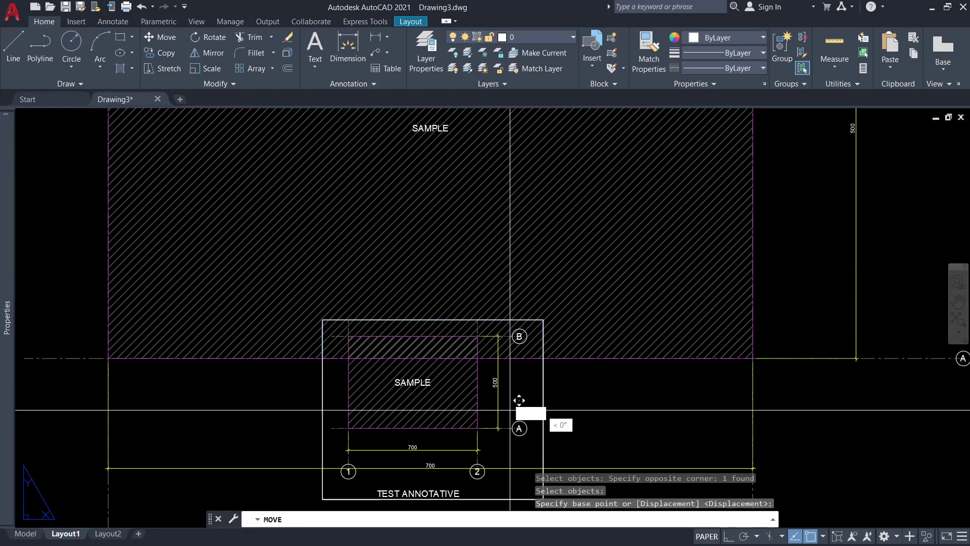
click(534, 163)
scroll(521, 217, down, 3)
scroll(509, 271, down, 3)
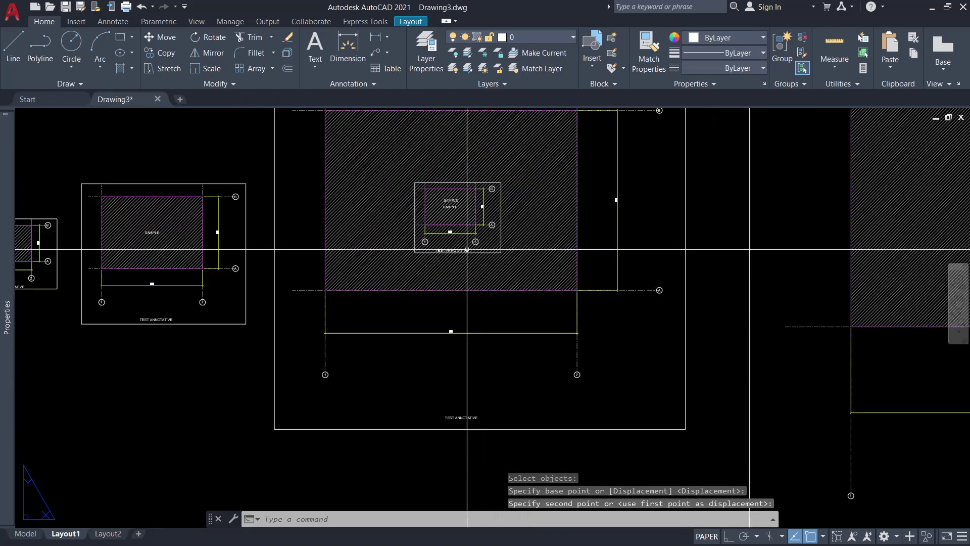
Move the last-created viewport into its final position at the right.
text(m)
key(Return)
text(L)
key(Return)
key(Return)
click(510, 272)
scroll(714, 351, down, 3)
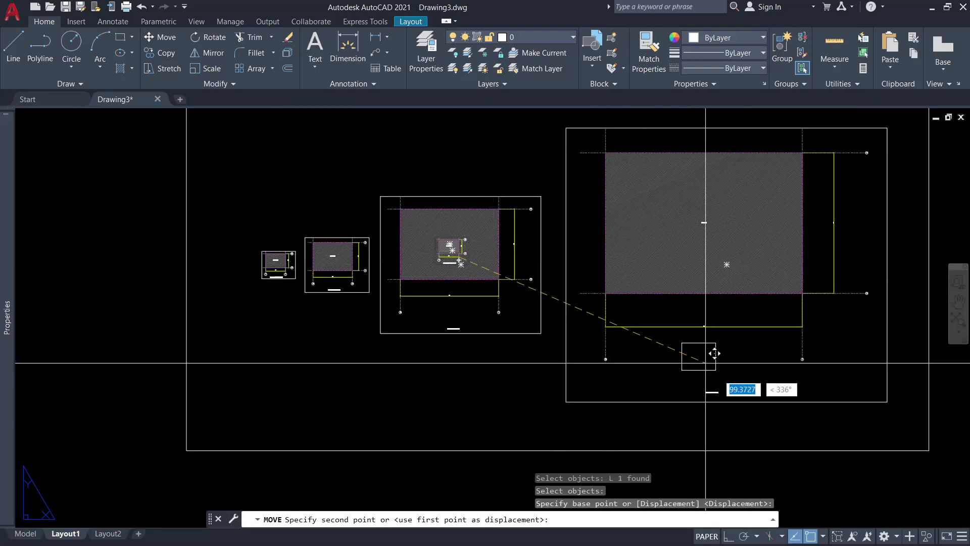
scroll(754, 386, up, 5)
click(754, 386)
Select the leftover small viewport and erase it.
scroll(754, 386, down, 4)
scroll(748, 389, up, 5)
scroll(682, 354, down, 4)
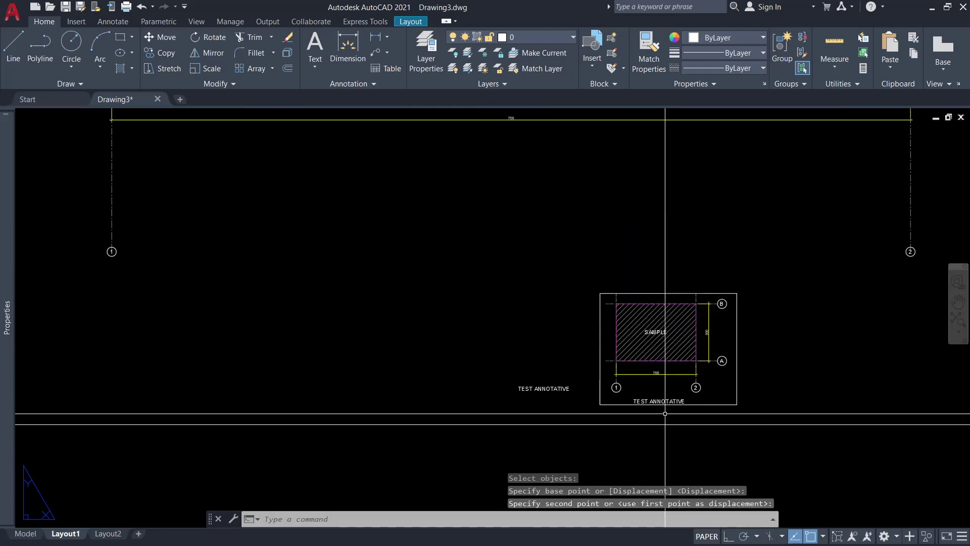
scroll(657, 354, up, 2)
scroll(694, 354, up, 2)
click(693, 338)
click(643, 319)
text(e)
key(Return)
scroll(606, 313, down, 6)
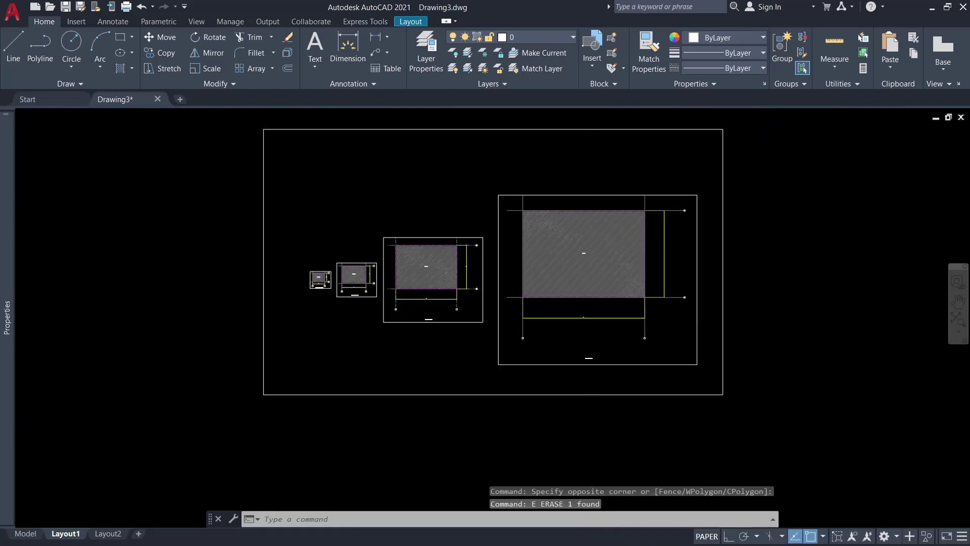
scroll(650, 253, up, 3)
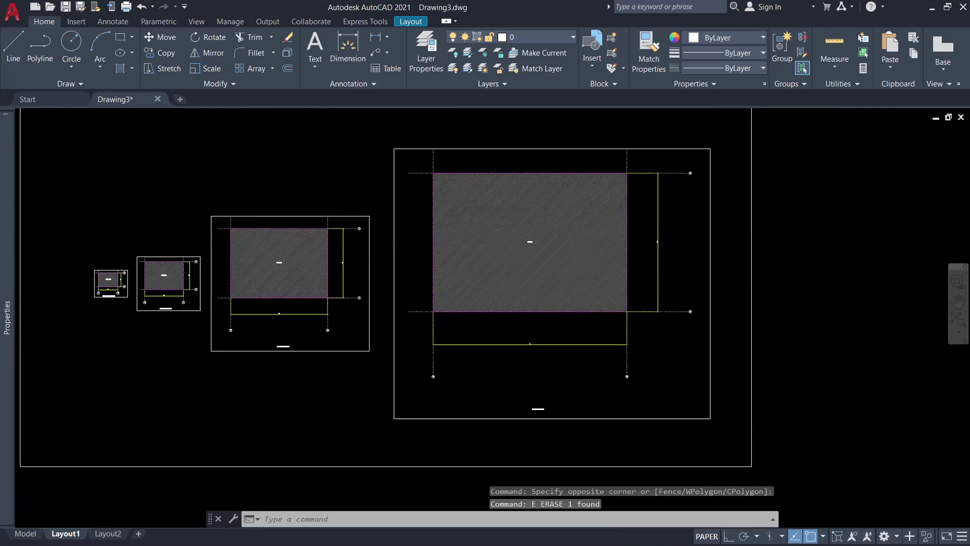
scroll(727, 252, down, 3)
scroll(735, 259, up, 4)
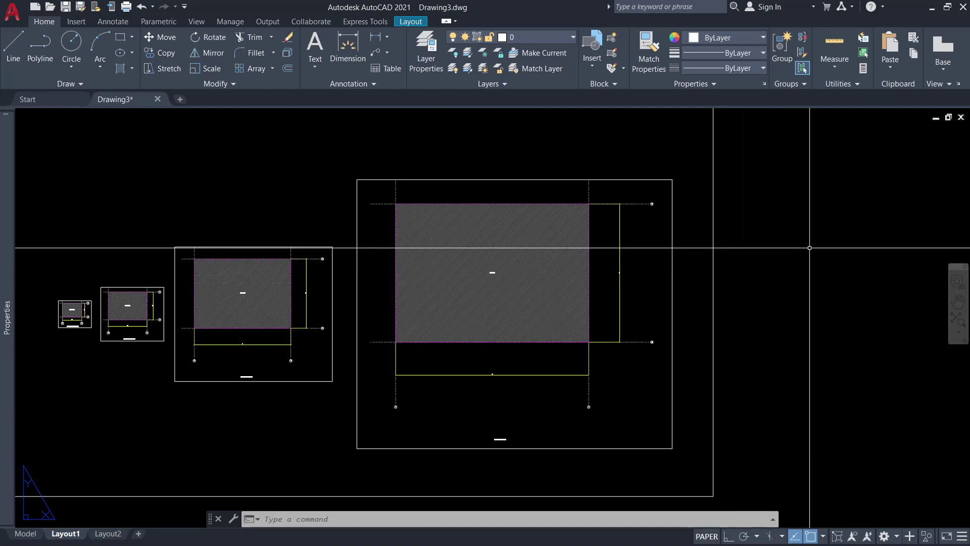
scroll(641, 271, down, 3)
scroll(643, 227, up, 3)
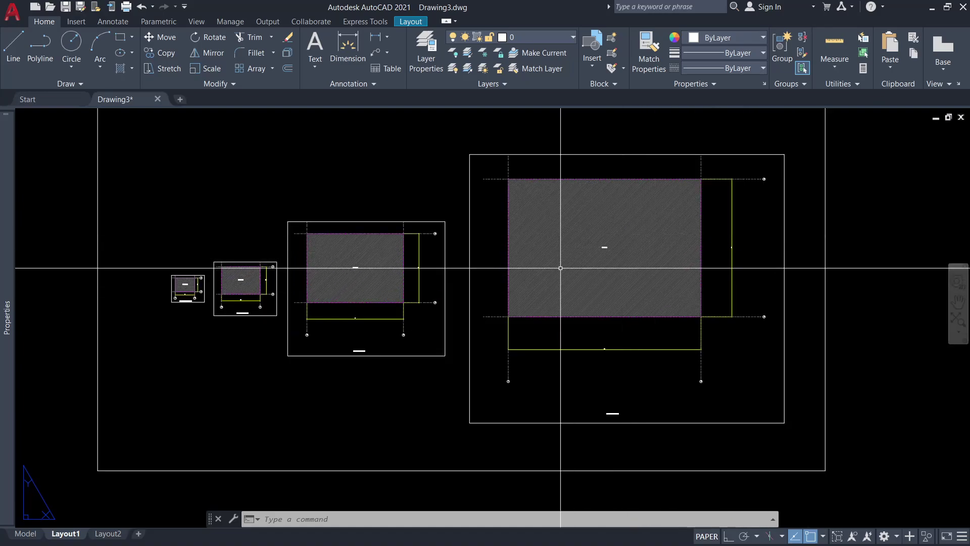
scroll(281, 314, up, 2)
scroll(280, 305, up, 2)
scroll(410, 240, down, 2)
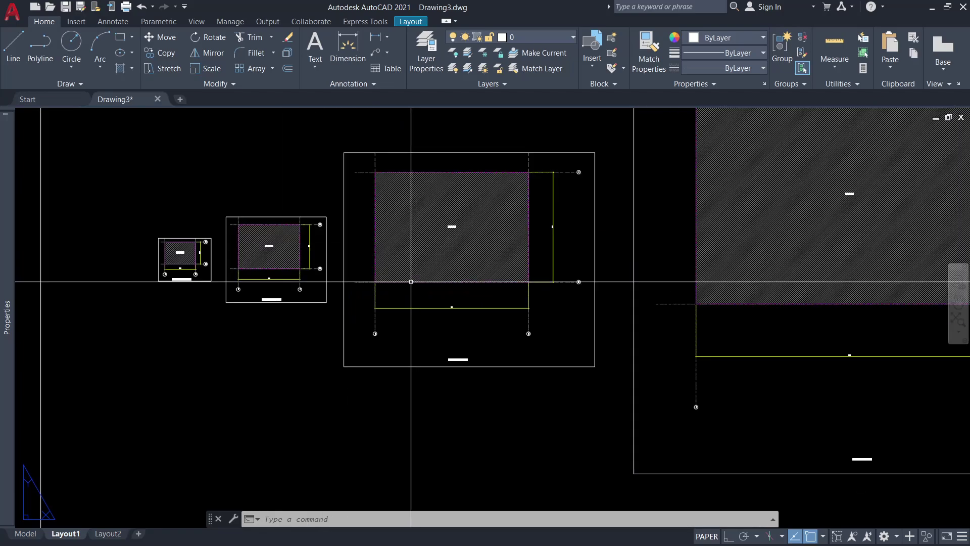
scroll(411, 281, down, 2)
scroll(508, 259, up, 2)
scroll(498, 288, up, 2)
scroll(536, 278, down, 2)
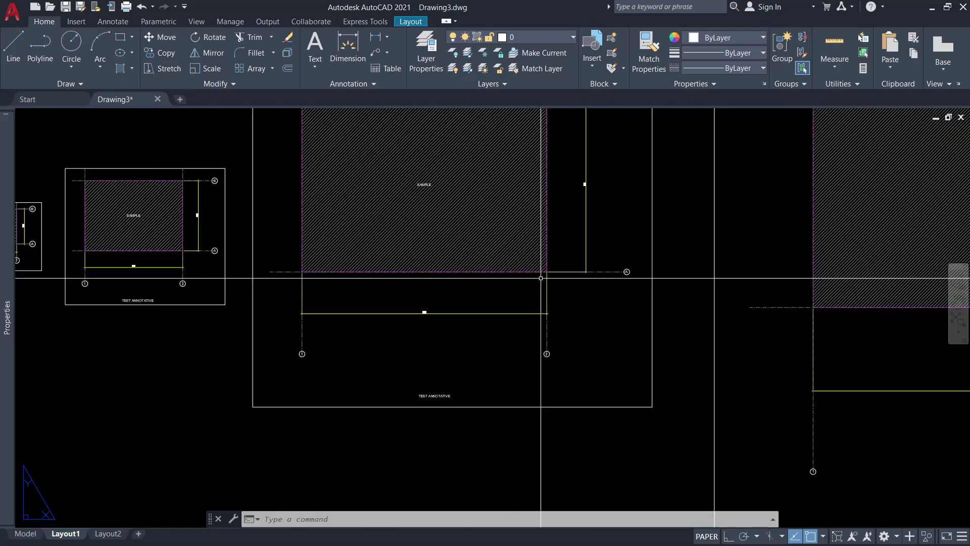
scroll(504, 279, up, 2)
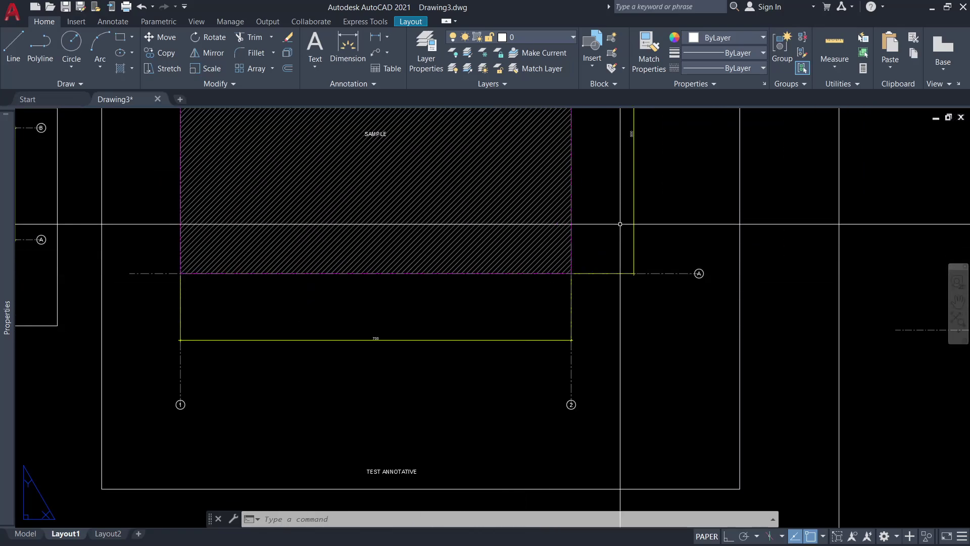
scroll(492, 273, down, 4)
scroll(576, 283, up, 2)
scroll(484, 303, down, 4)
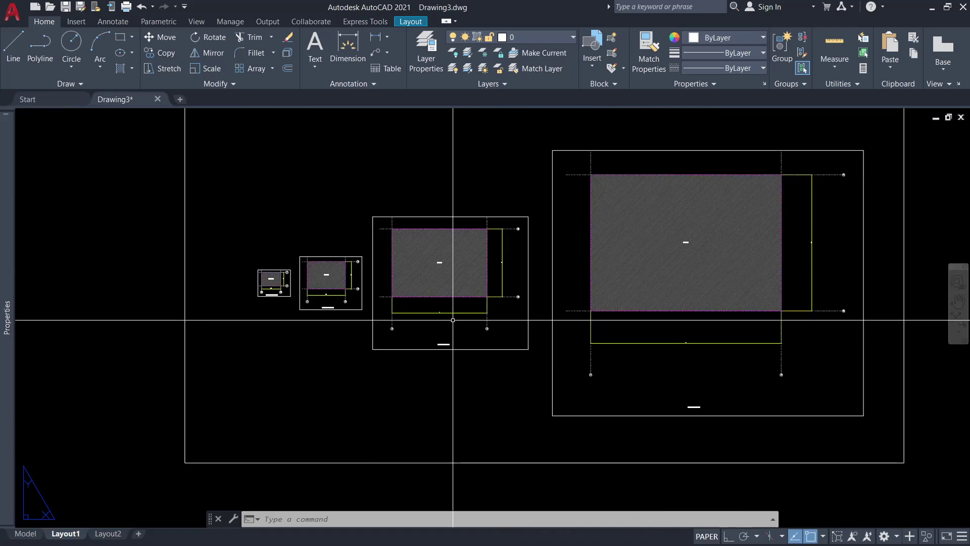
scroll(619, 364, up, 2)
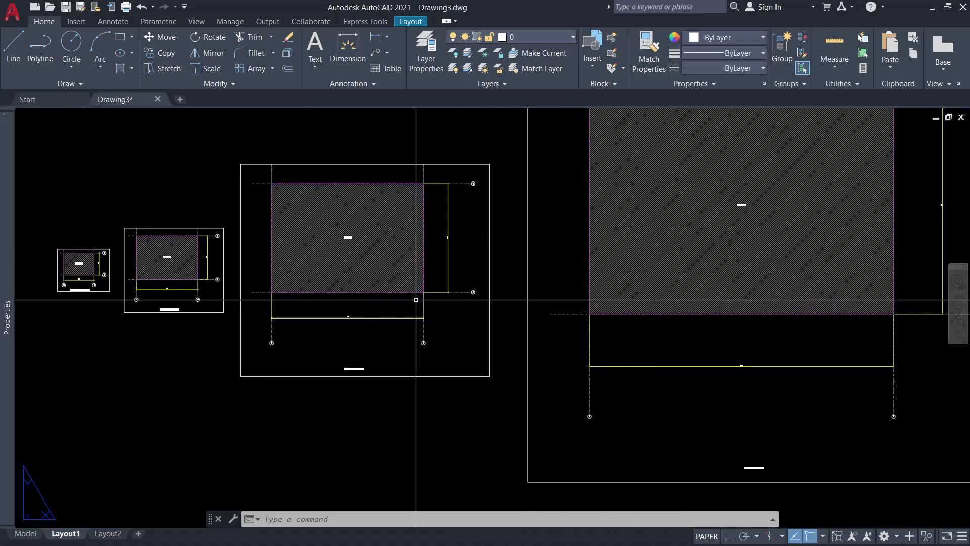
scroll(416, 300, up, 4)
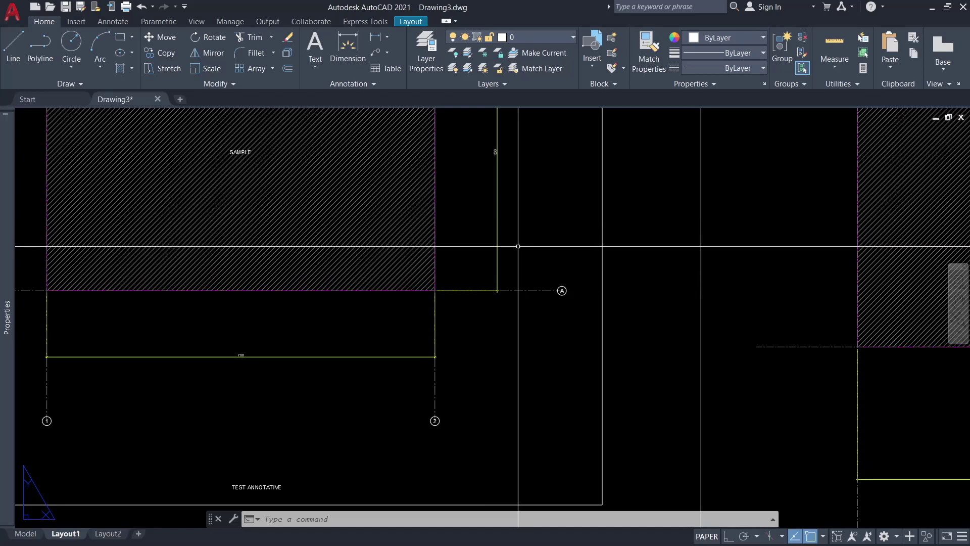
scroll(517, 246, down, 2)
scroll(513, 228, down, 2)
scroll(505, 210, up, 2)
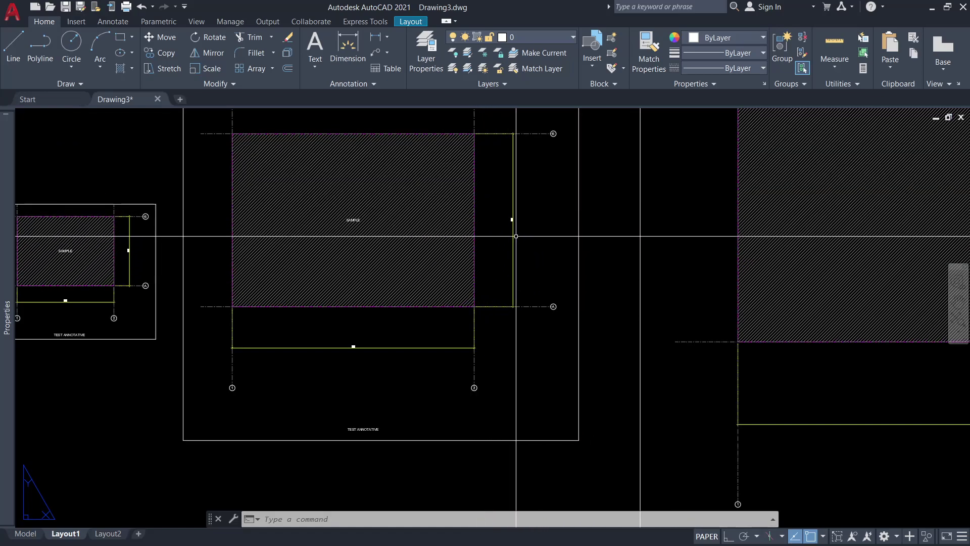
scroll(409, 335, down, 2)
scroll(401, 343, up, 2)
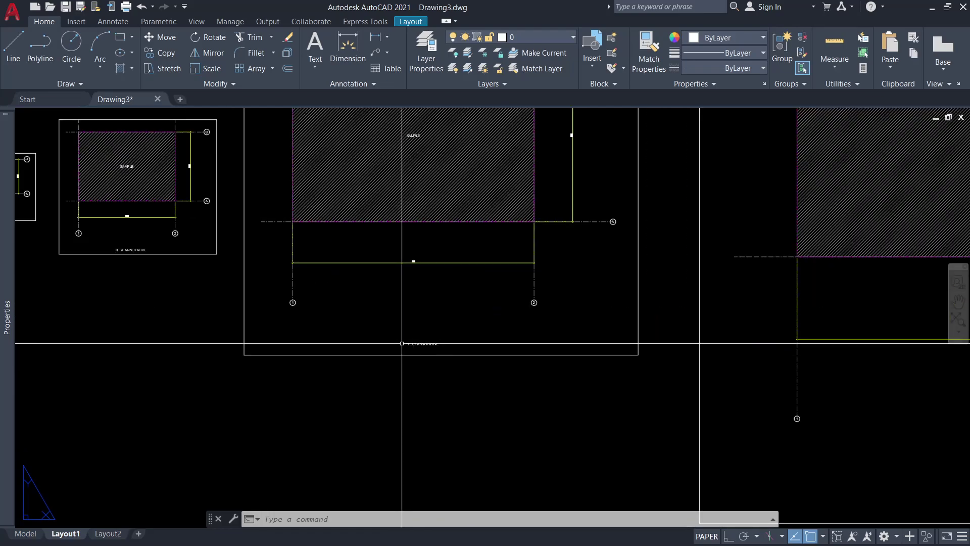
scroll(428, 300, up, 2)
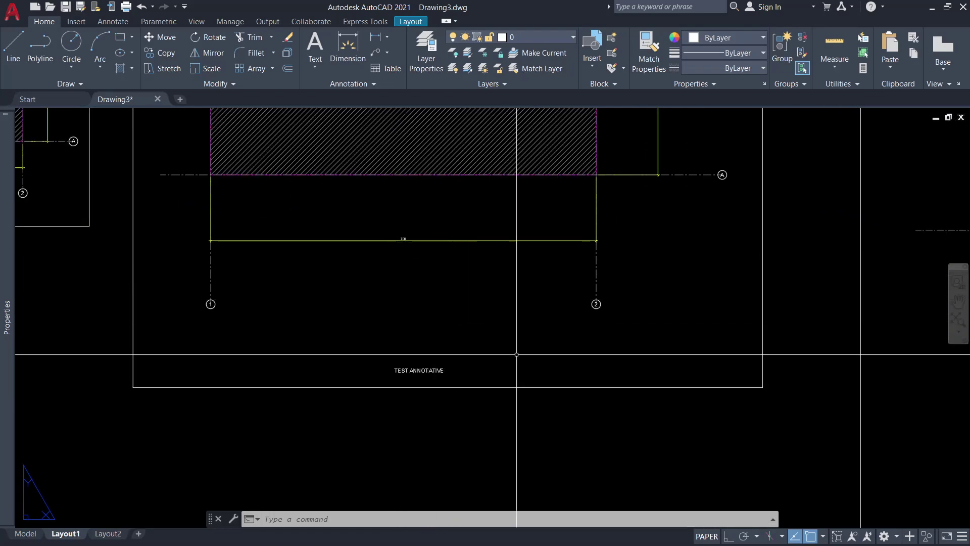
scroll(505, 329, down, 4)
scroll(670, 309, up, 2)
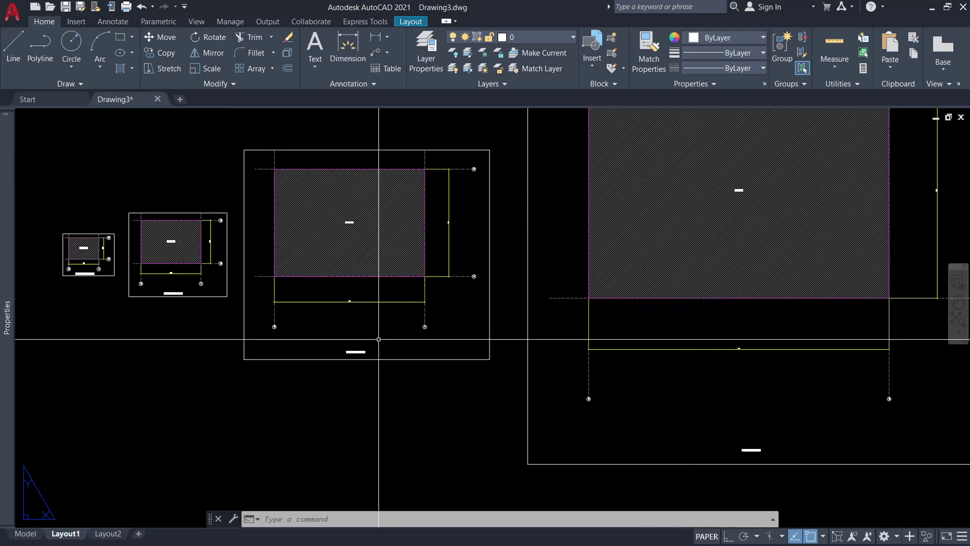
scroll(321, 352, down, 2)
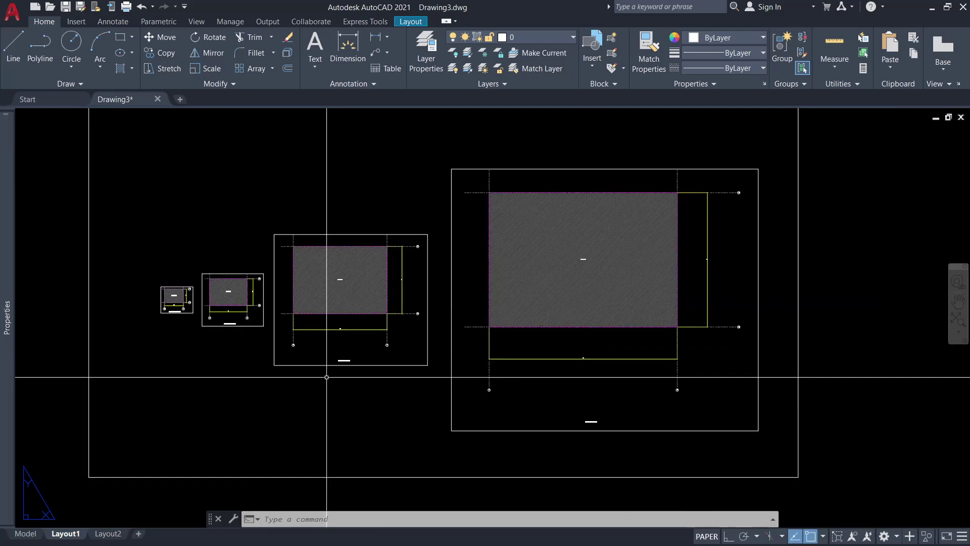
scroll(358, 347, up, 2)
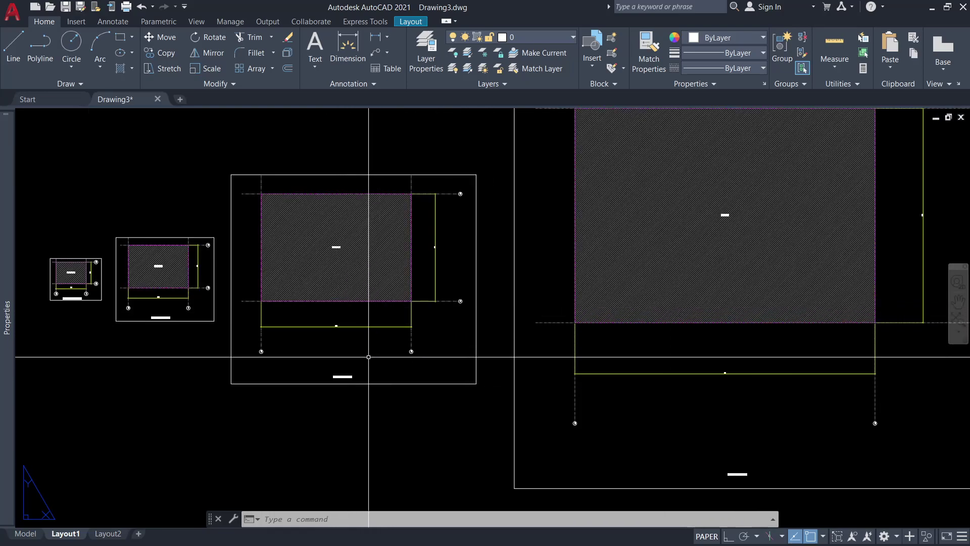
scroll(372, 338, down, 2)
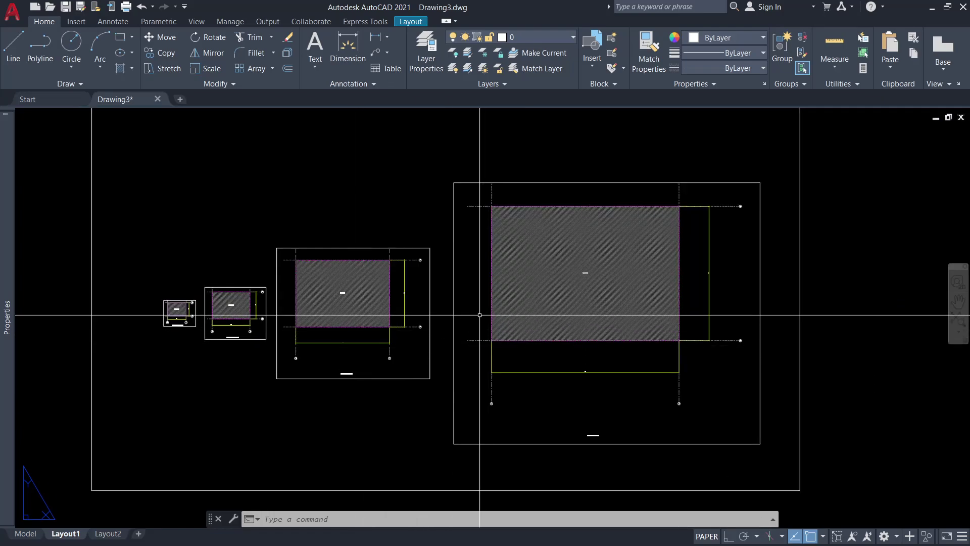
scroll(546, 308, down, 2)
scroll(503, 299, up, 2)
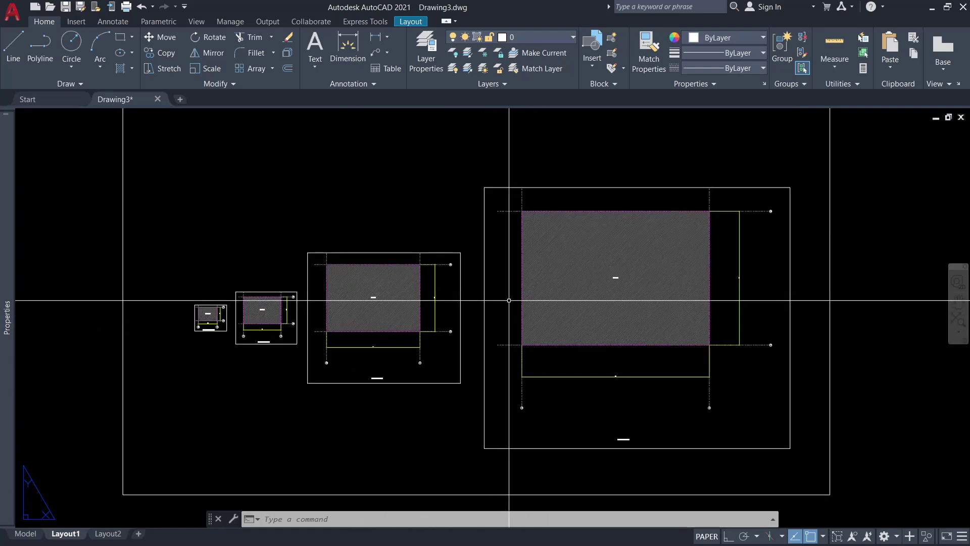
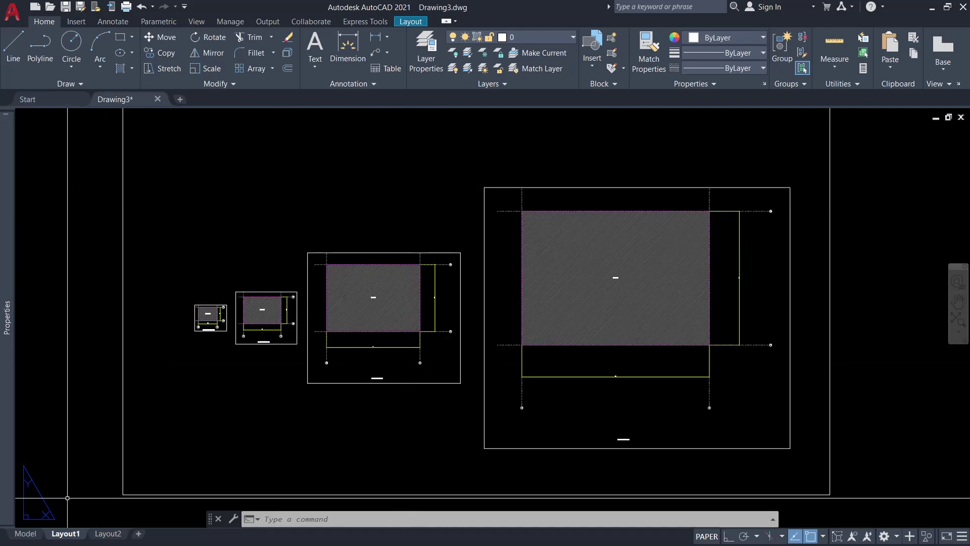
Switch to model space and zoom extents to fit the hatched SAMPLE rectangle with its 700/500 dimensions.
click(30, 533)
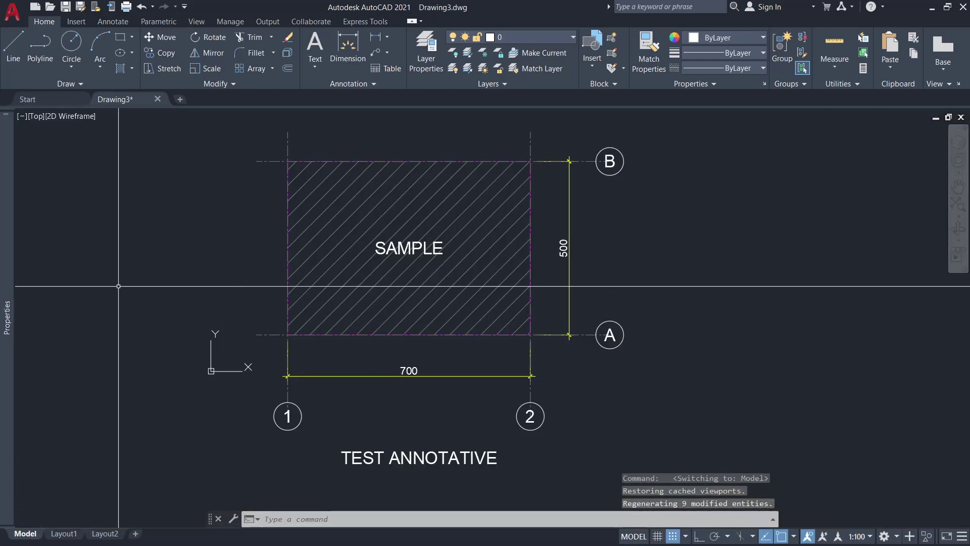
middle_click(281, 355)
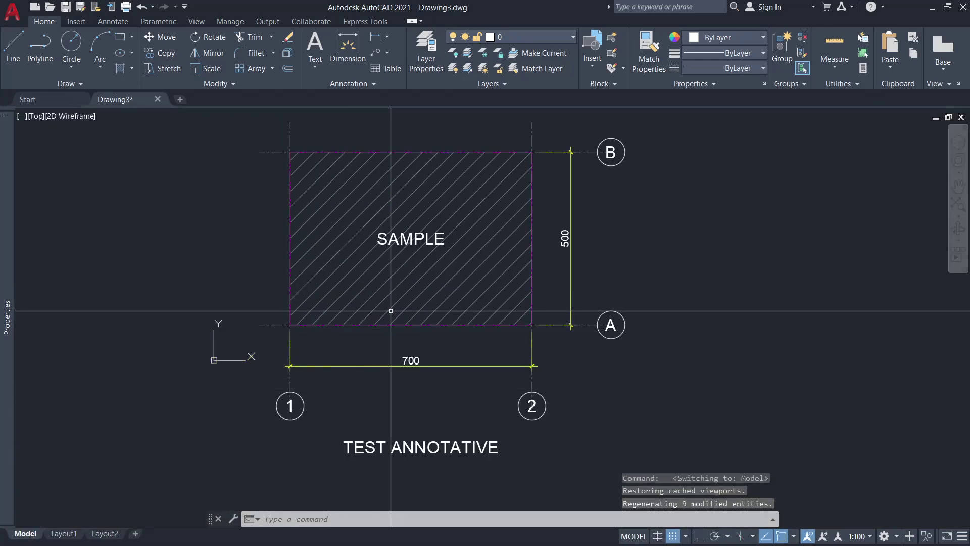
scroll(310, 334, down, 2)
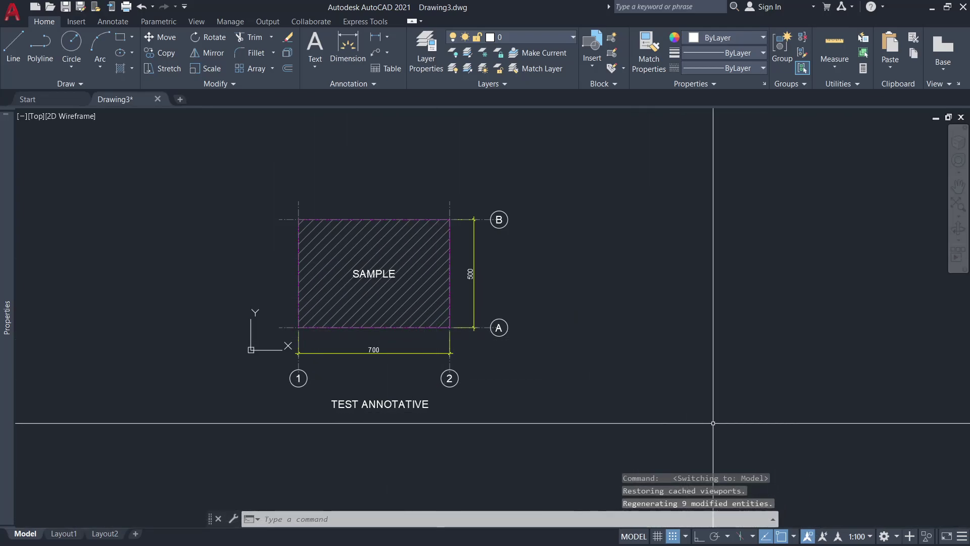
click(869, 540)
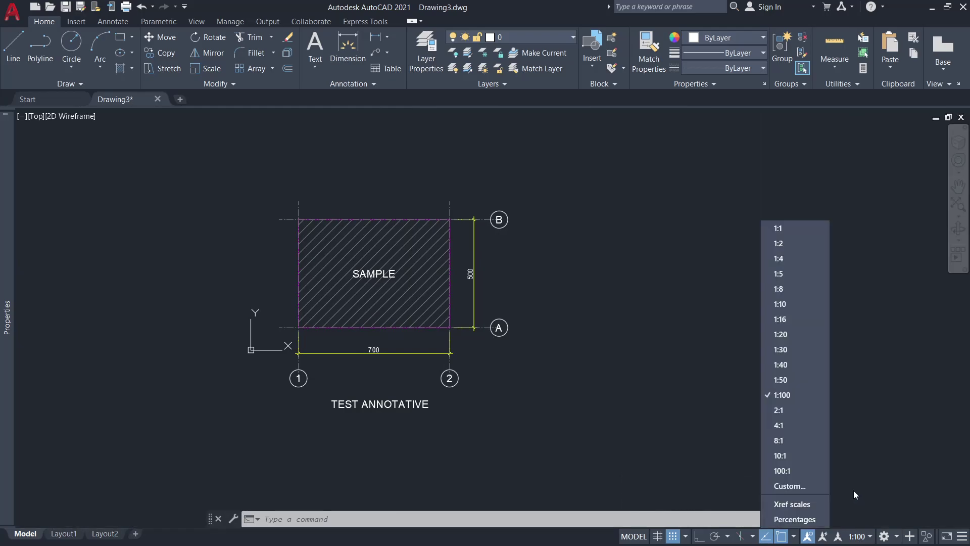
click(780, 380)
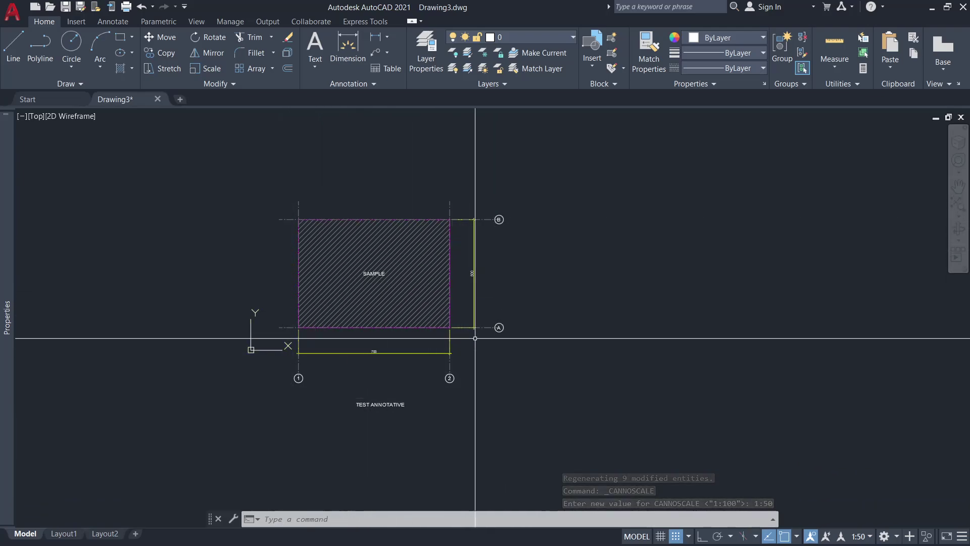
click(865, 537)
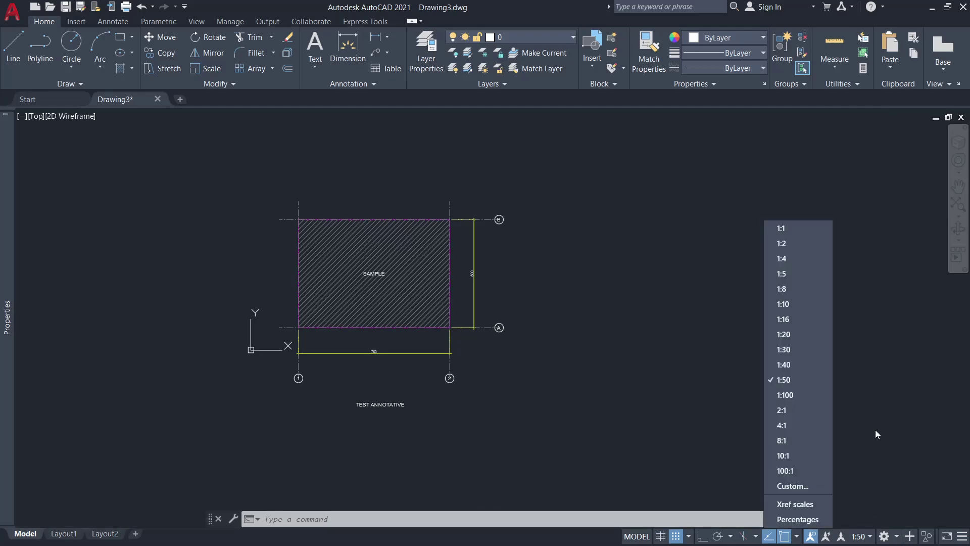
click(783, 335)
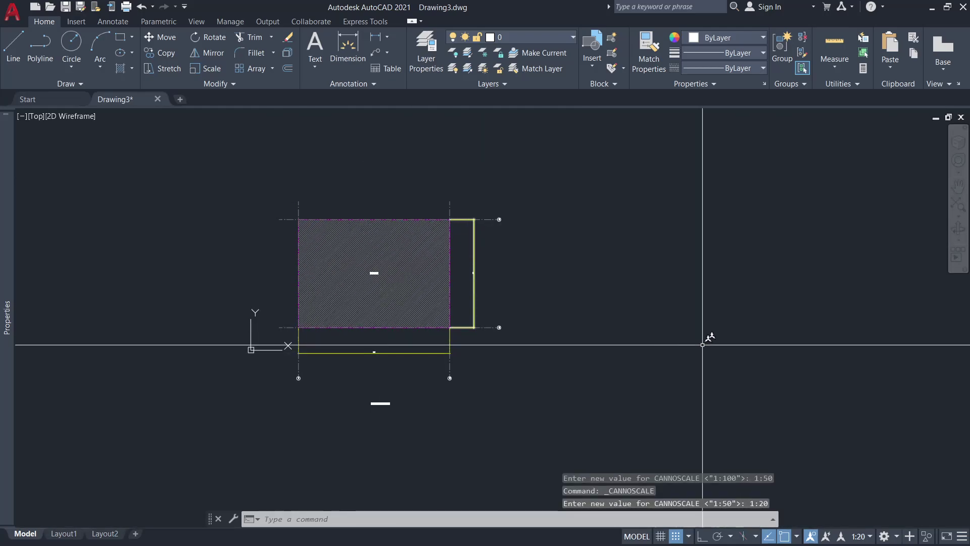
click(862, 537)
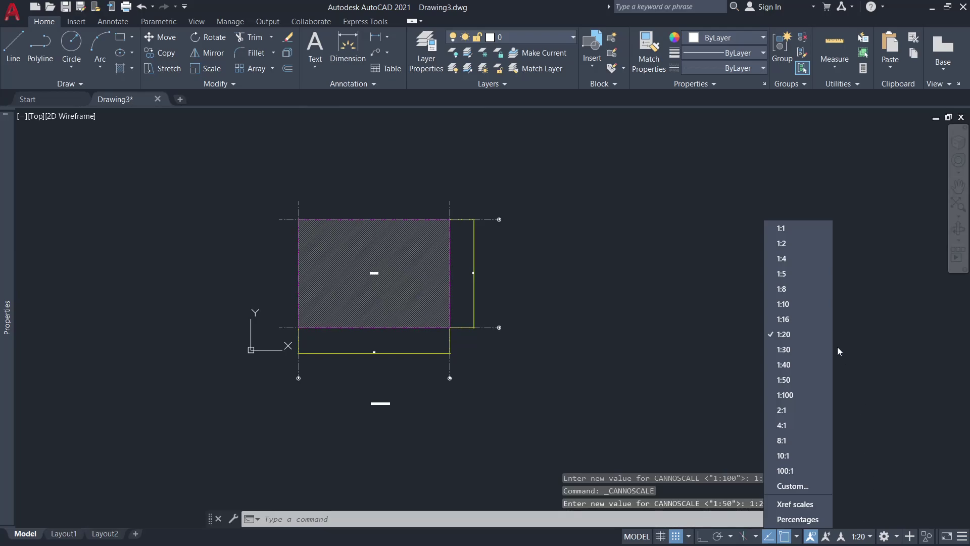
click(784, 304)
scroll(354, 288, up, 2)
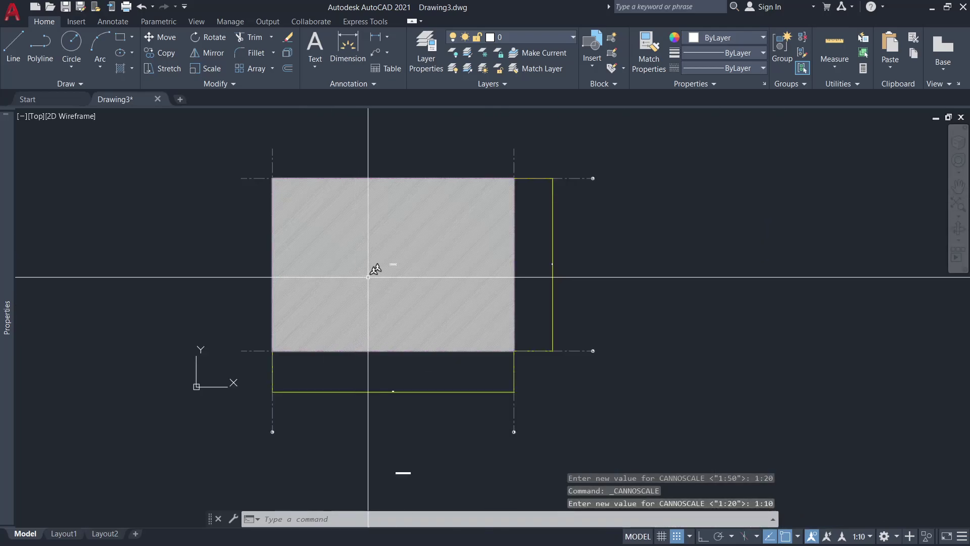
scroll(549, 268, up, 2)
scroll(549, 268, up, 2)
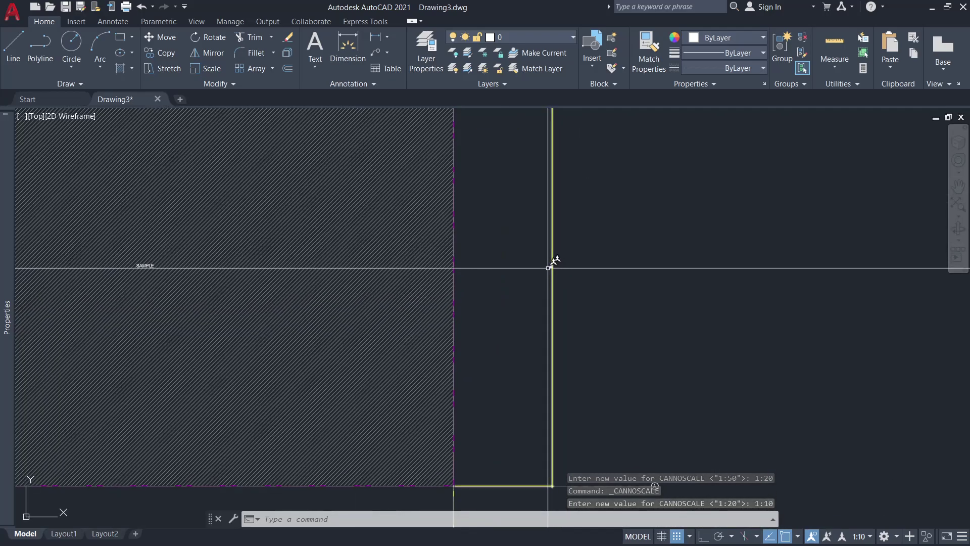
scroll(548, 267, down, 4)
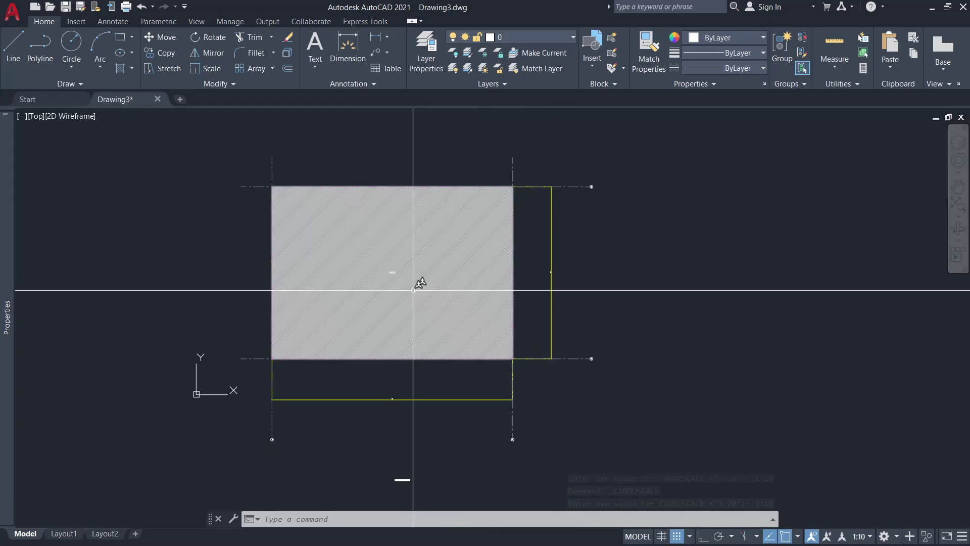
scroll(530, 434, up, 3)
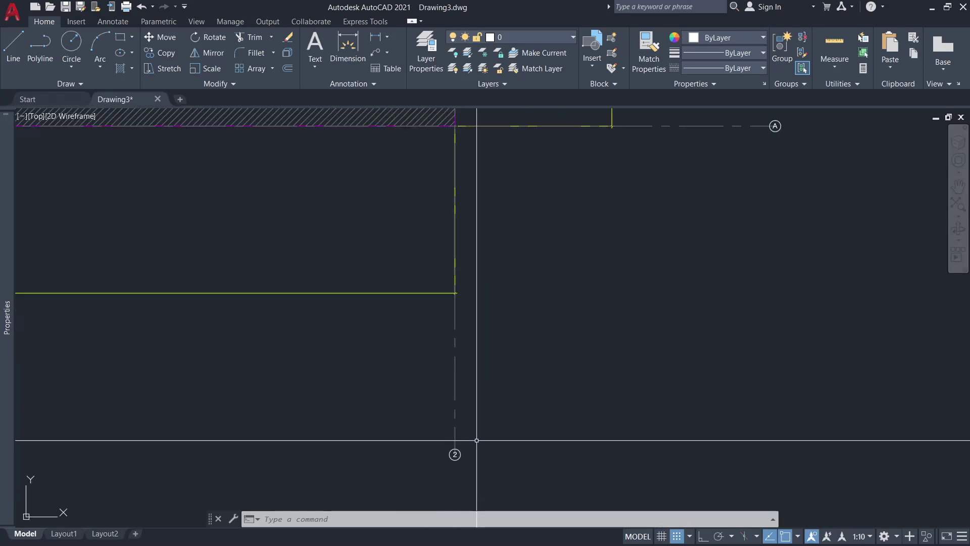
scroll(459, 399, down, 3)
scroll(349, 389, up, 3)
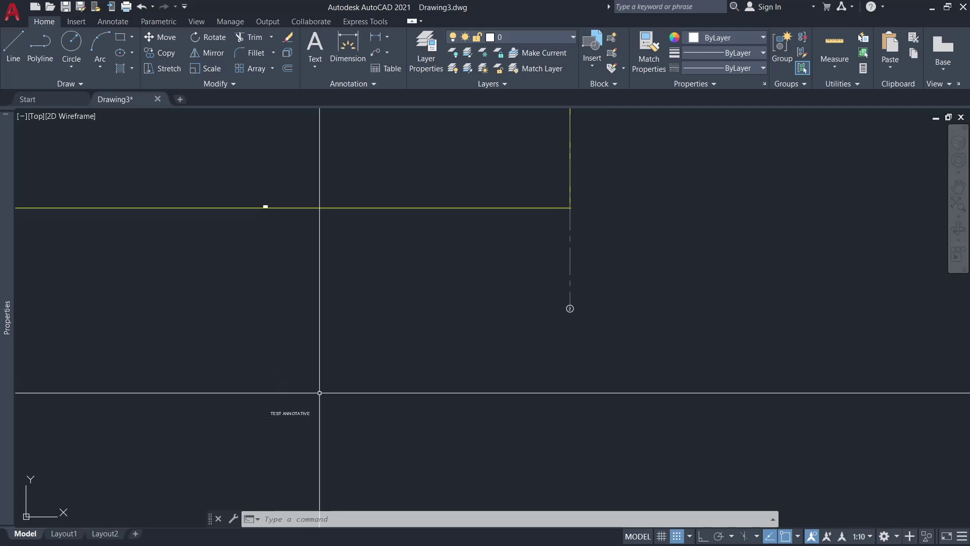
scroll(466, 358, down, 3)
scroll(477, 347, up, 1)
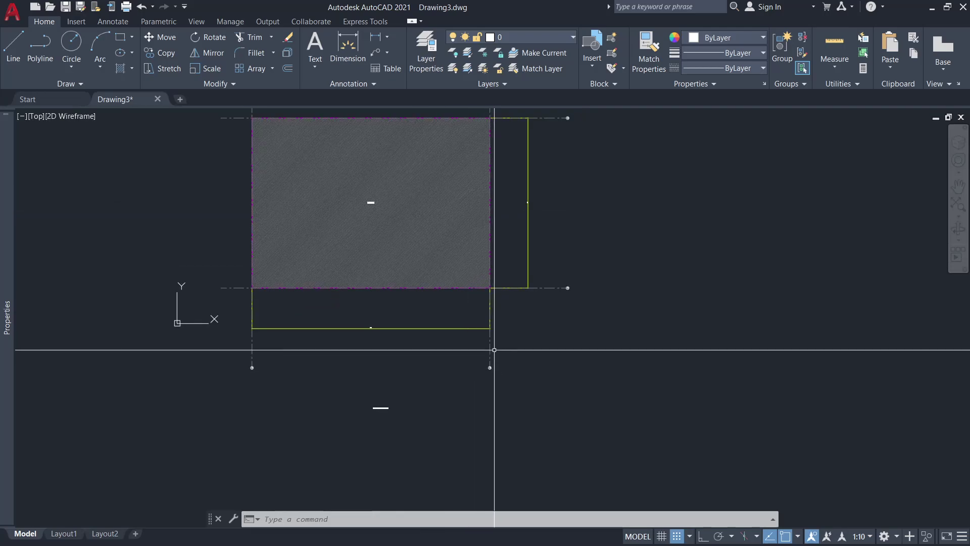
scroll(480, 343, down, 3)
scroll(498, 303, up, 2)
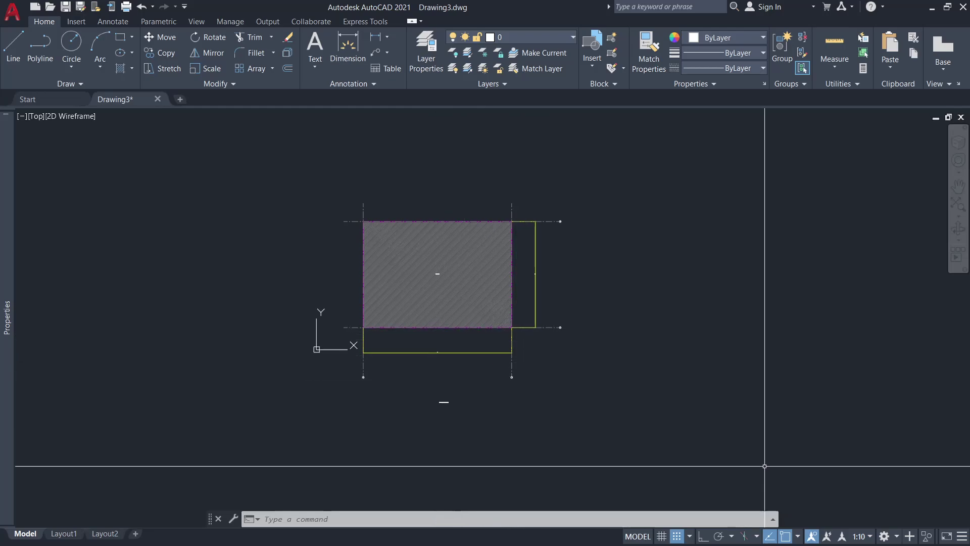
click(868, 536)
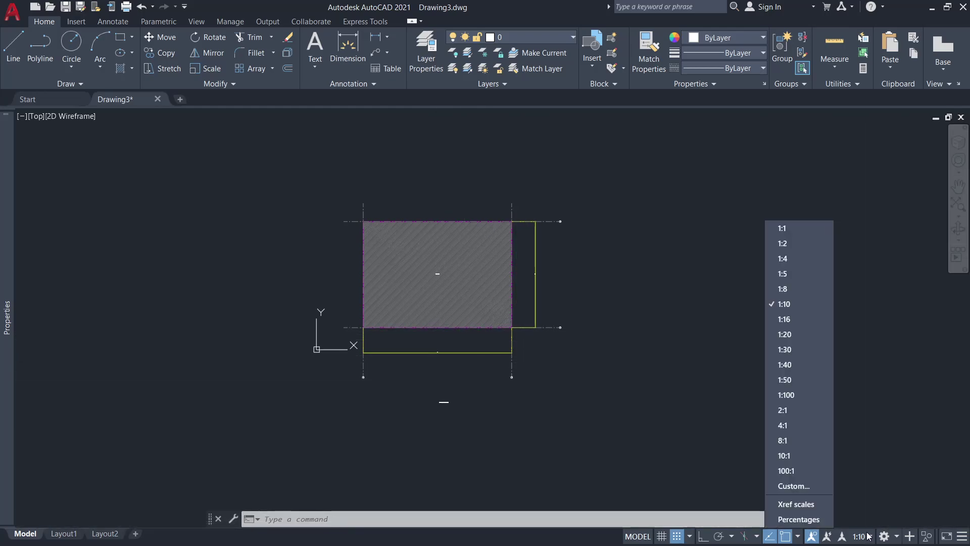
click(797, 395)
scroll(537, 402, up, 4)
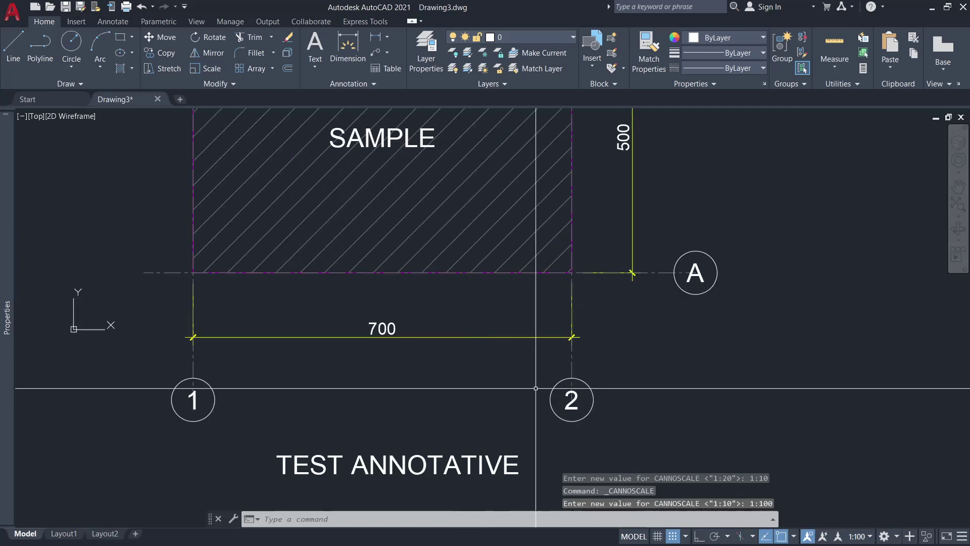
scroll(604, 423, down, 2)
scroll(569, 384, up, 2)
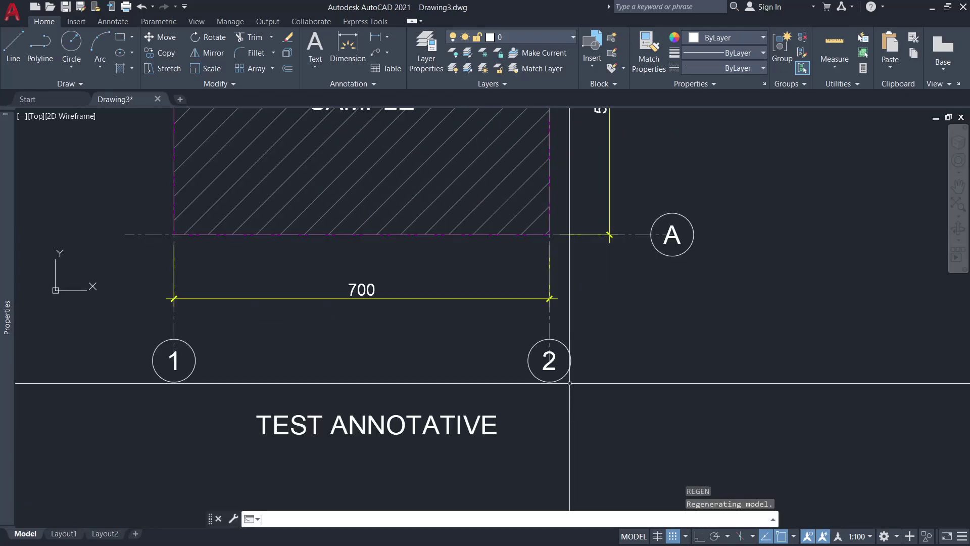
Set ANNOMONITOR to 1 so the 500 dimension gets a yellow warning marker.
text(ANN)
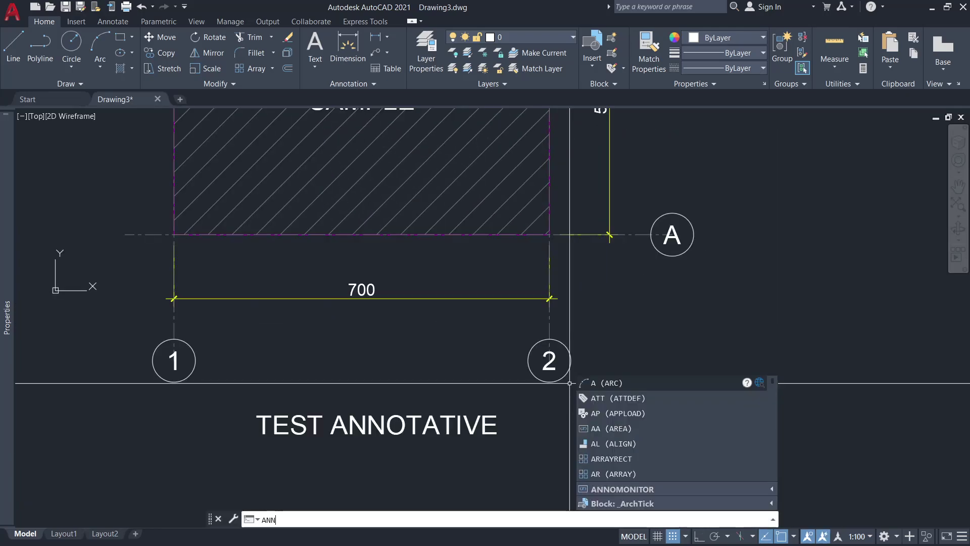
text(O)
click(639, 490)
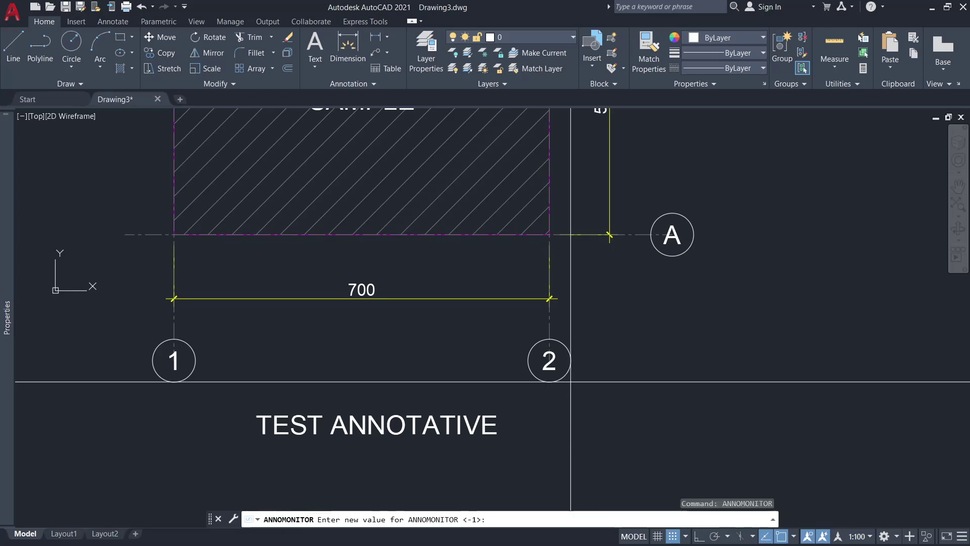
key(Return)
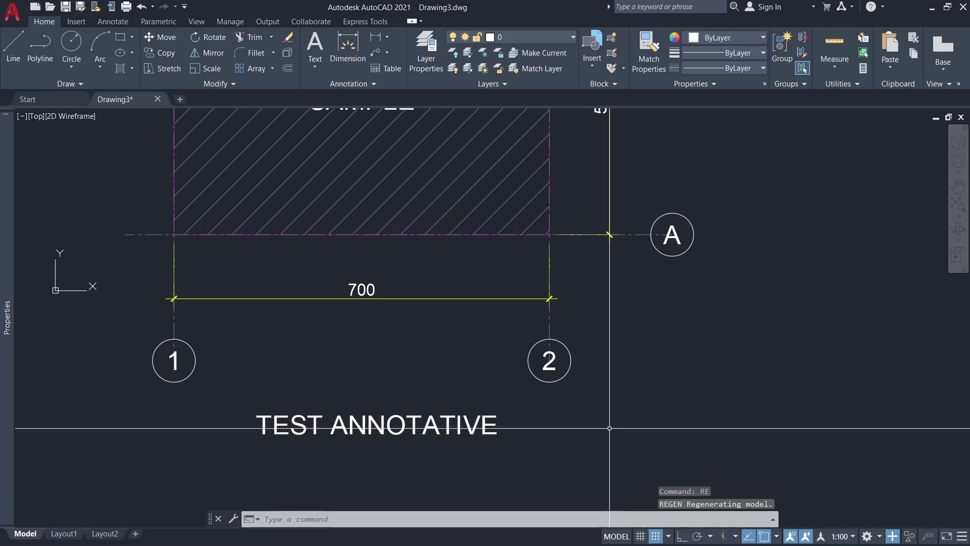
scroll(543, 381, up, 4)
Select grid bubble 2 to inspect its annotative scale representations.
click(611, 326)
key(Escape)
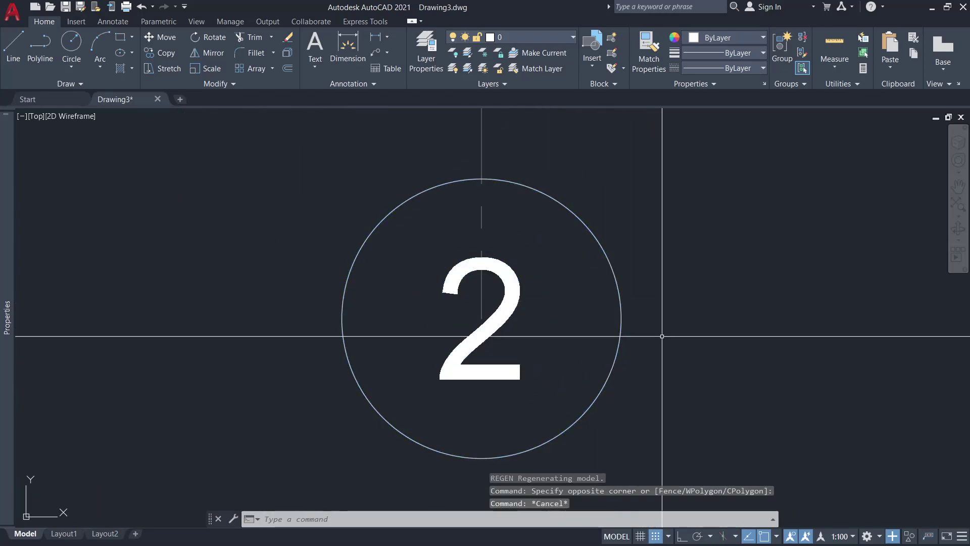
click(616, 341)
key(Escape)
scroll(622, 346, up, 4)
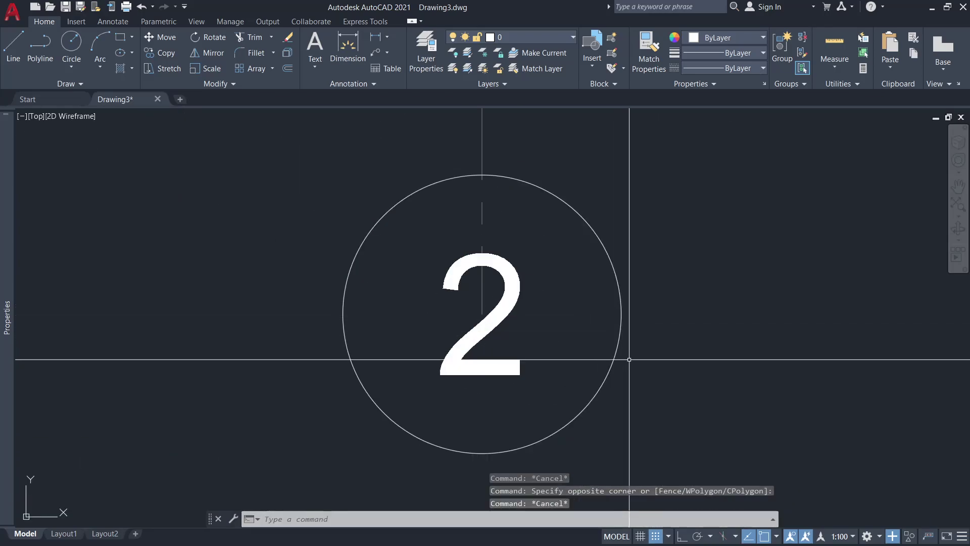
click(505, 303)
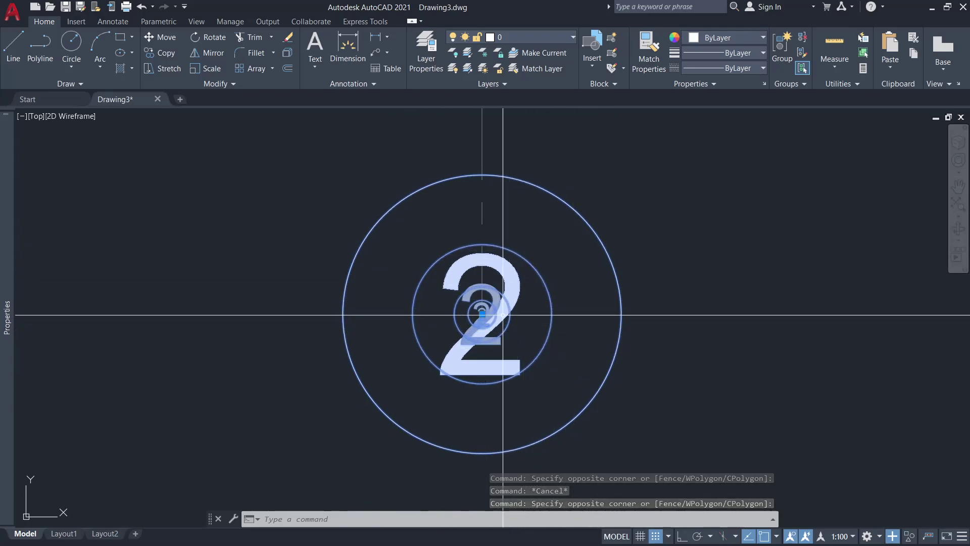
key(Escape)
scroll(500, 242, down, 2)
scroll(476, 252, down, 2)
scroll(476, 252, down, 2)
scroll(404, 328, up, 4)
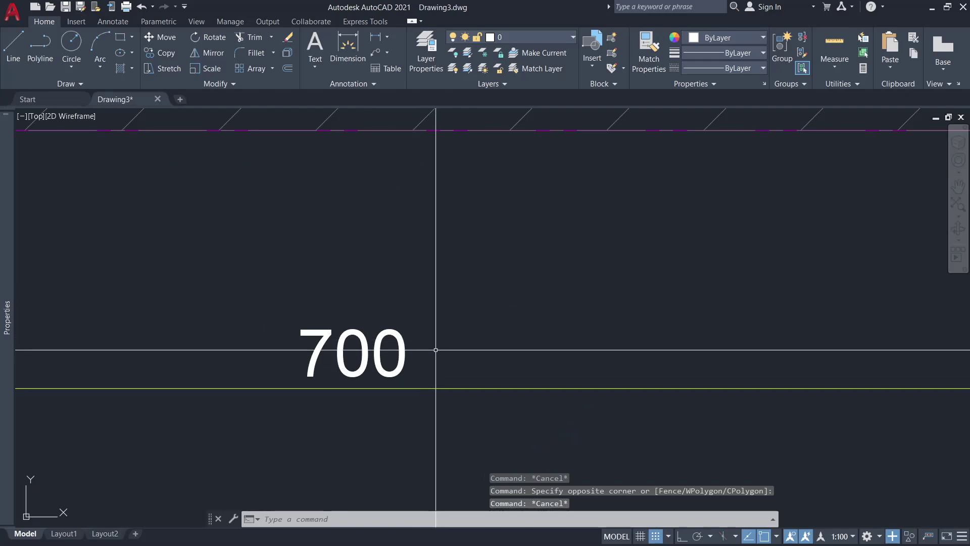
Inspect the scale representations of the 700 dimension and the hatch.
click(437, 390)
scroll(377, 385, up, 3)
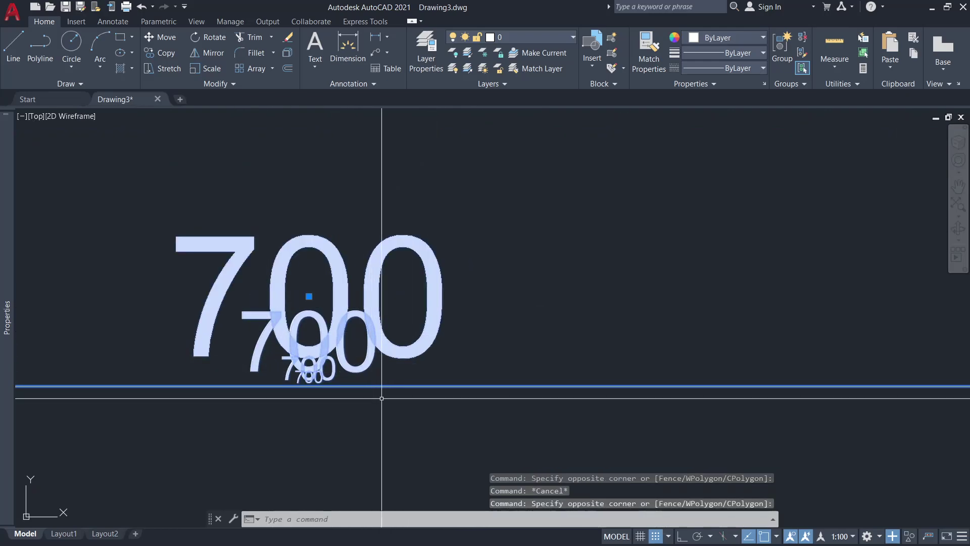
key(Escape)
scroll(381, 398, down, 3)
scroll(437, 202, down, 2)
scroll(439, 221, up, 1)
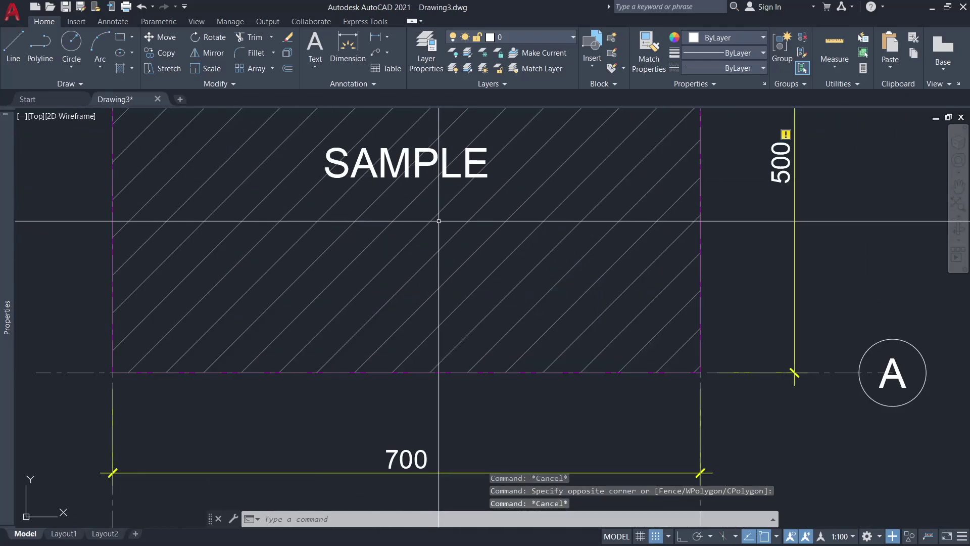
click(404, 191)
scroll(405, 277, up, 2)
scroll(407, 199, down, 3)
scroll(343, 203, up, 3)
key(Escape)
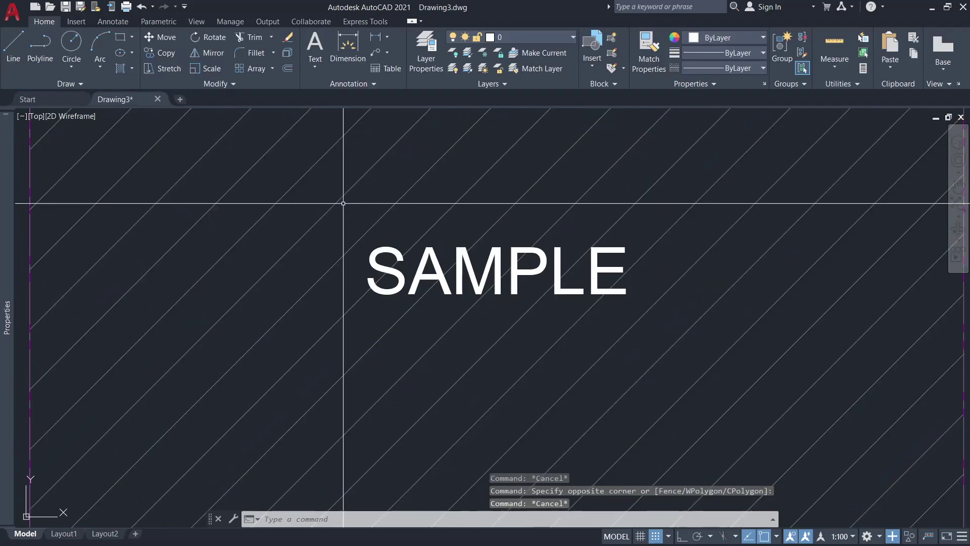
Inspect the SAMPLE text's scale representations, then clear all selections.
click(372, 253)
scroll(340, 282, up, 3)
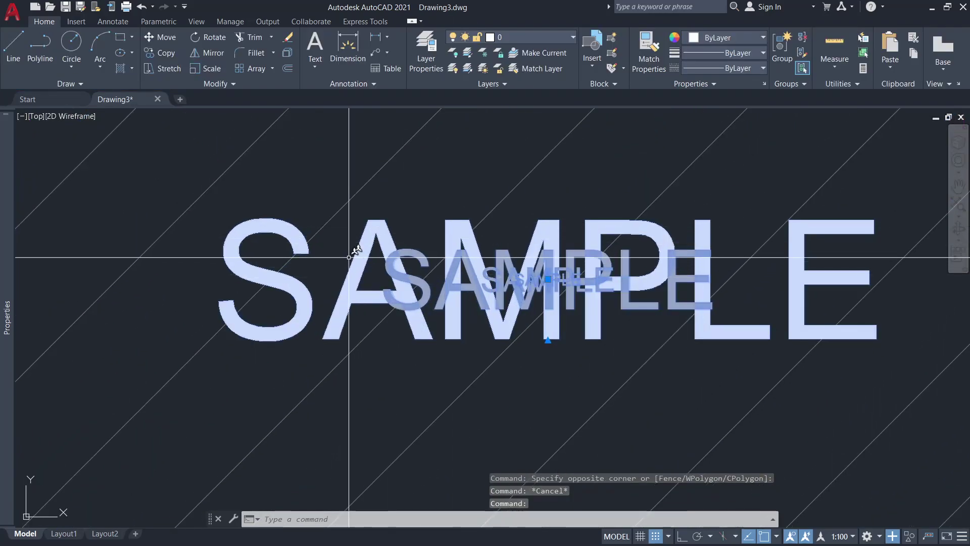
key(Escape)
scroll(448, 271, down, 5)
scroll(481, 271, down, 2)
scroll(617, 283, up, 4)
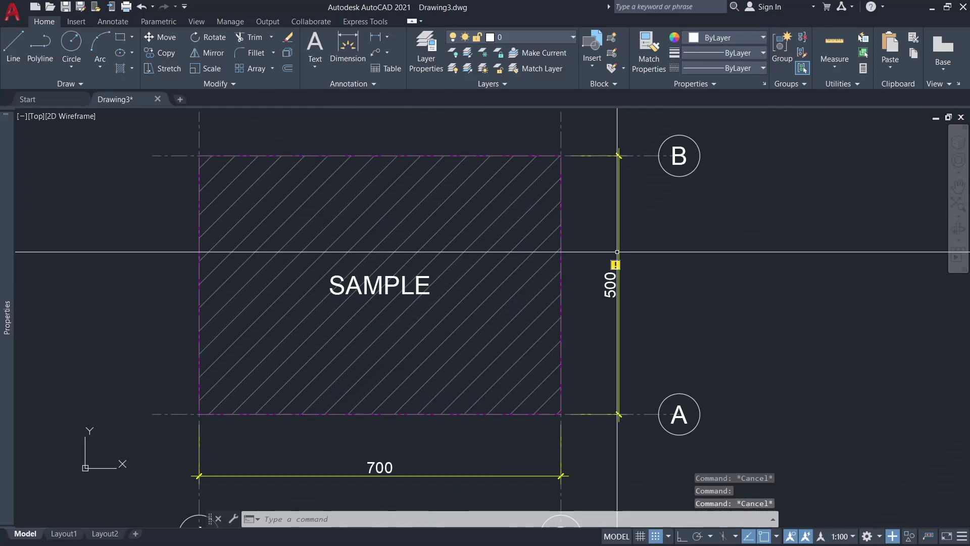
scroll(562, 214, down, 2)
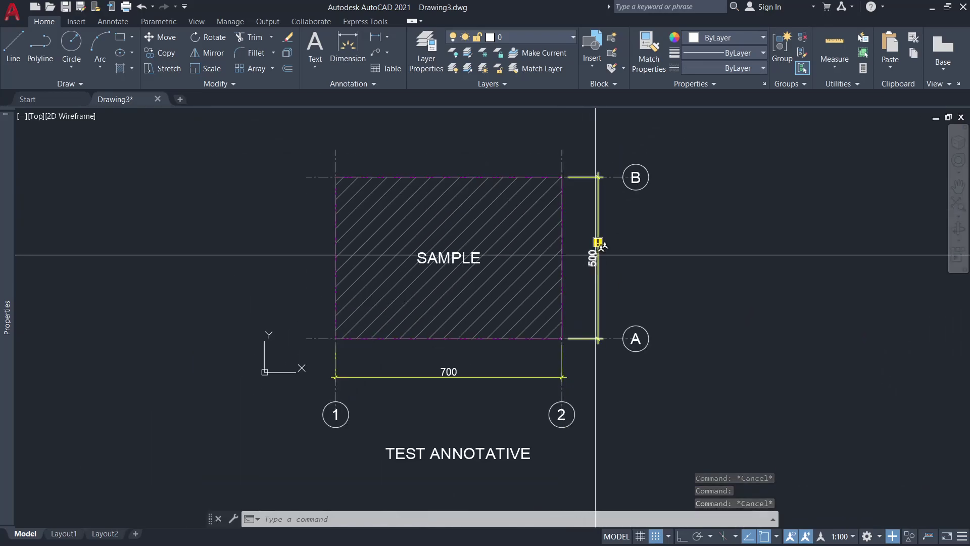
key(Escape)
scroll(536, 252, down, 4)
scroll(539, 254, up, 2)
key(Escape)
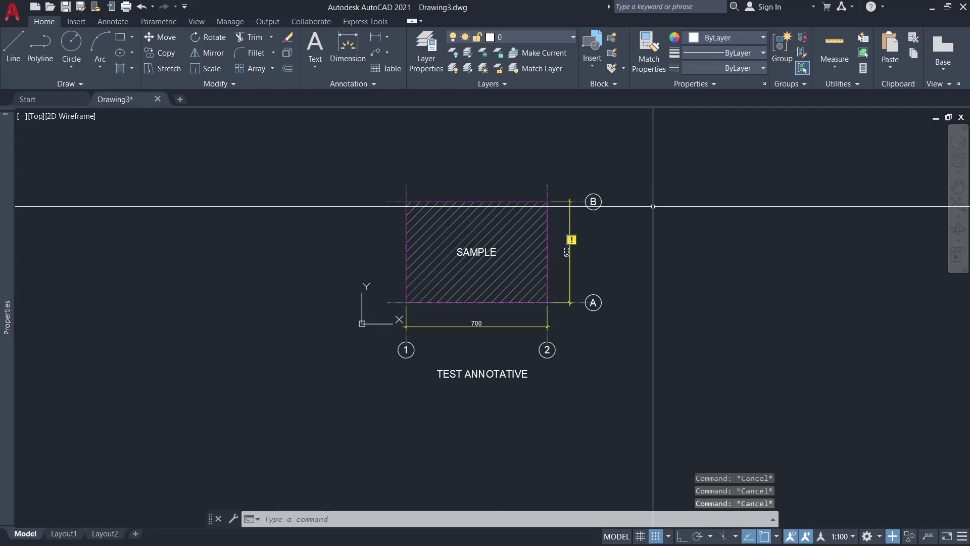
scroll(595, 253, up, 2)
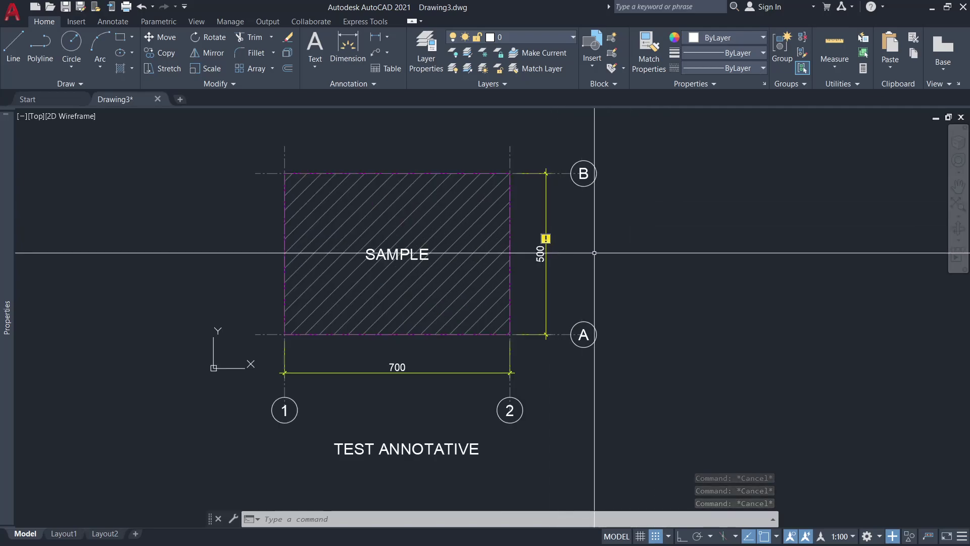
Set ANNOMONITOR to -1, removing the warning marker from the 500 dimension.
text(ANN)
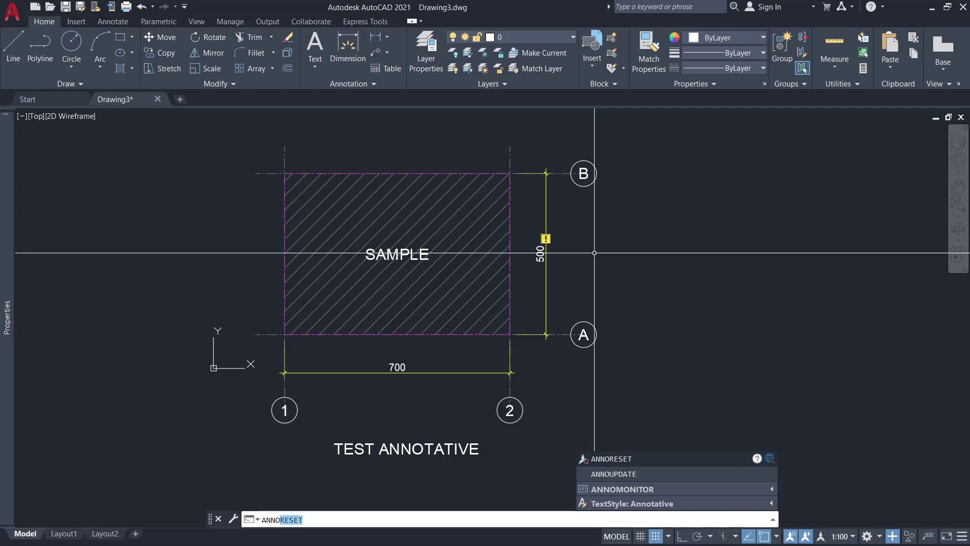
text(O)
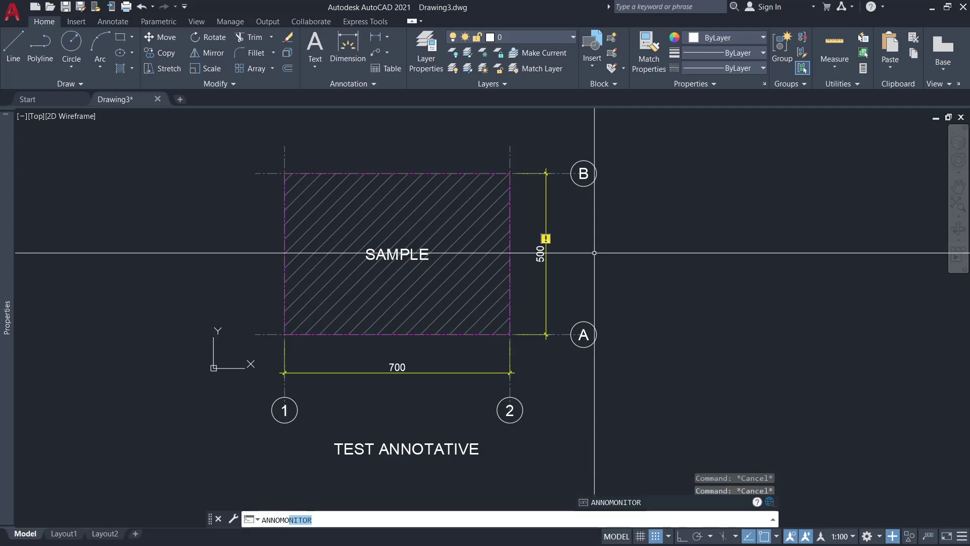
key(Return)
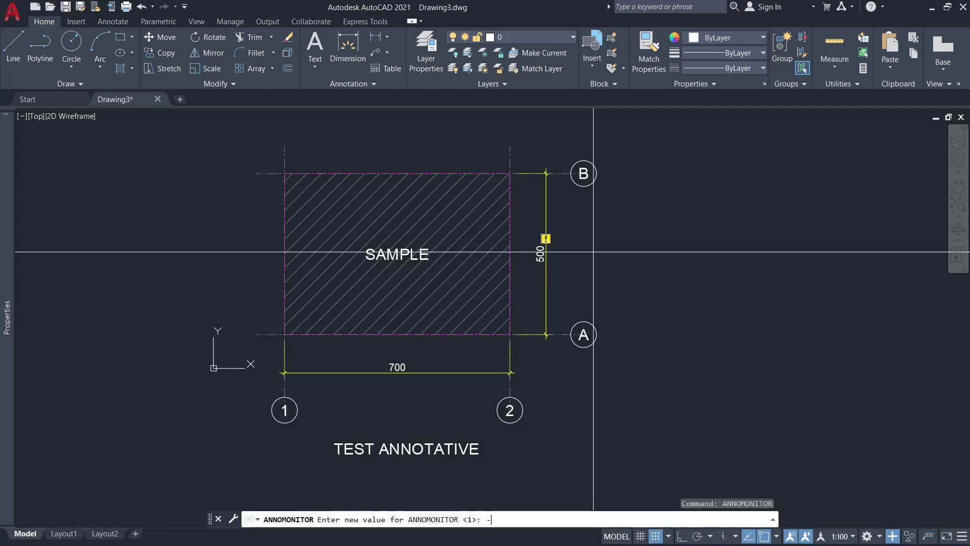
key(Return)
key(Escape)
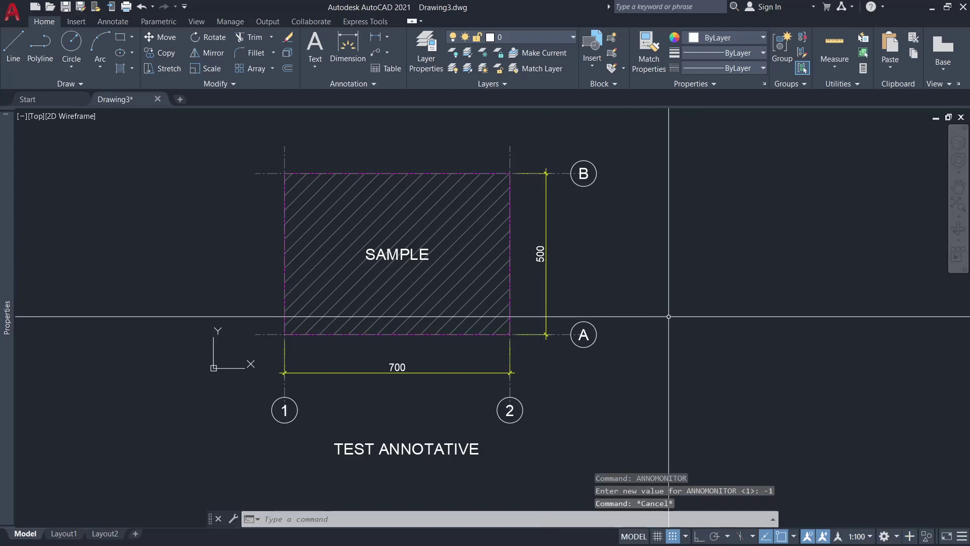
scroll(589, 270, down, 2)
scroll(530, 264, up, 2)
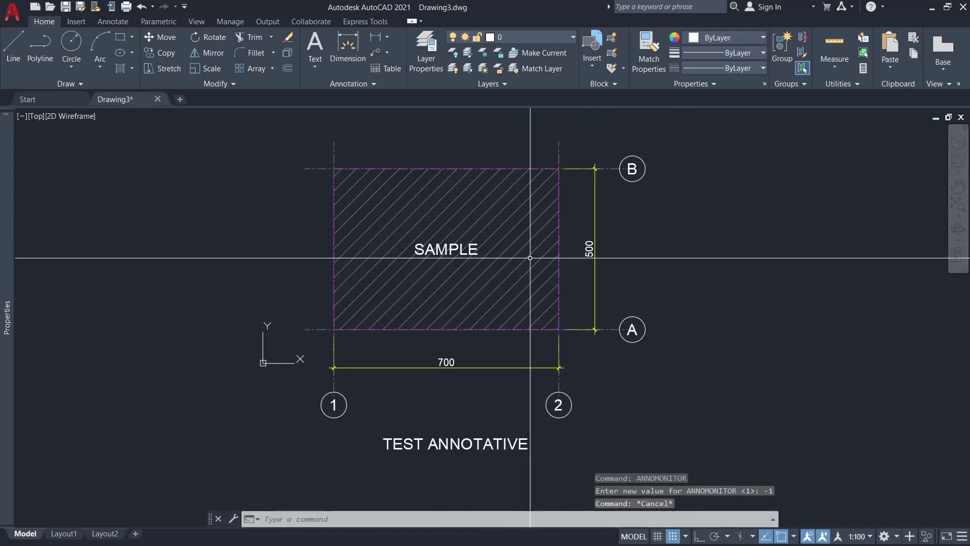